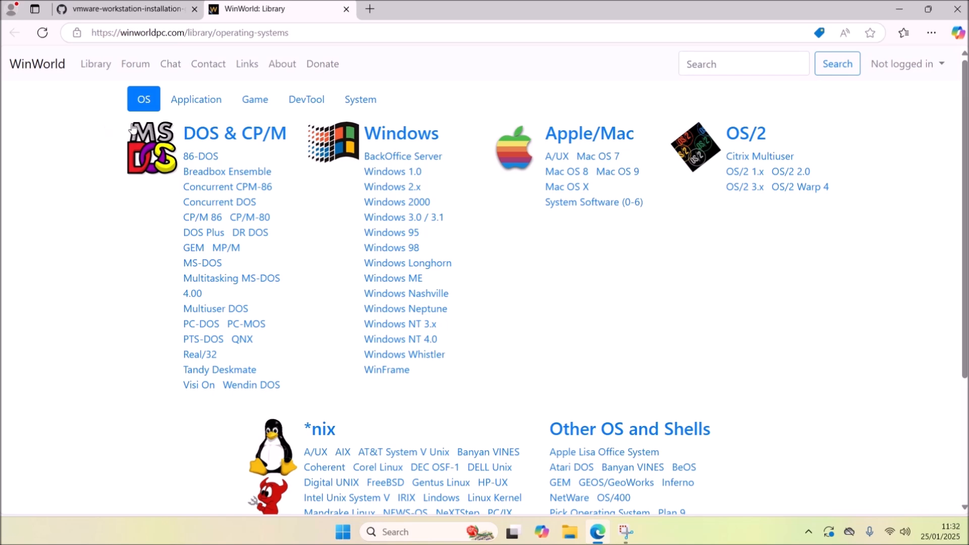
# - In the VMware installation guide, expand the Archive.org list of Dell Windows Vista ISOs to review it, and collapse it again
pyautogui.click(146, 8)
pyautogui.scroll(-1, 382, 211)
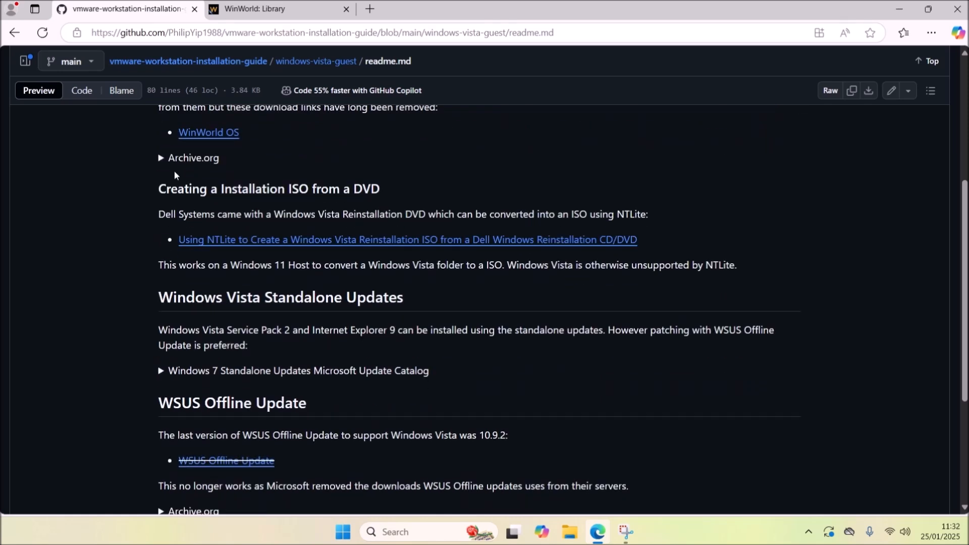
pyautogui.click(163, 157)
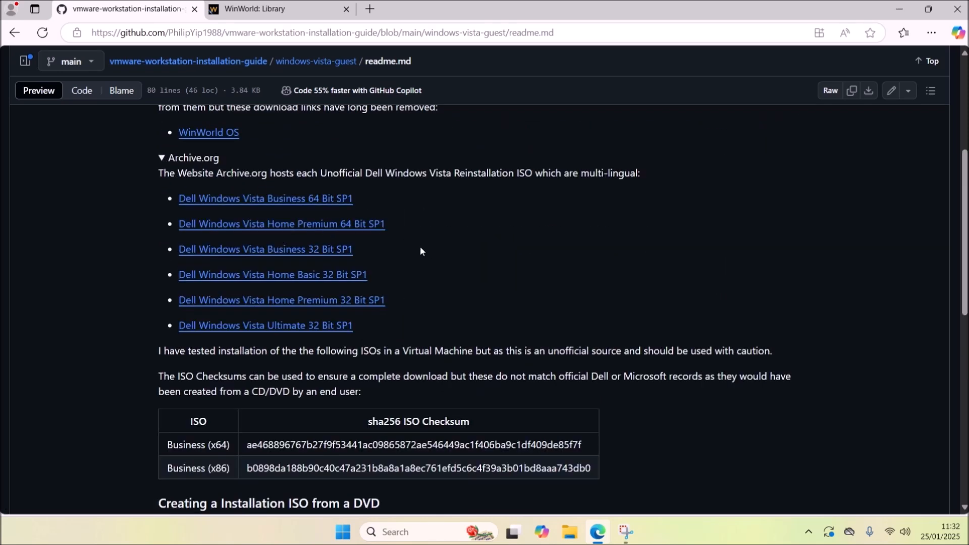
pyautogui.click(161, 159)
# - Open the guide on using NTLite to create a Windows Vista Reinstallation ISO in a new tab and switch to it
pyautogui.scroll(-1, 196, 182)
pyautogui.middleClick(240, 180)
pyautogui.click(376, 15)
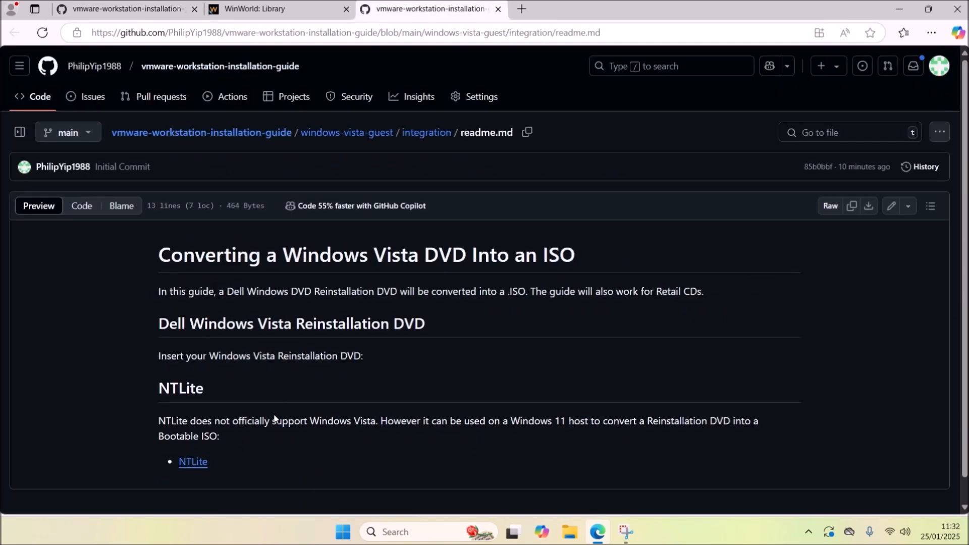
# - Open the NTLite download page from the guide, download the 64-bit stable version and show the downloaded file in its folder
pyautogui.middleClick(205, 465)
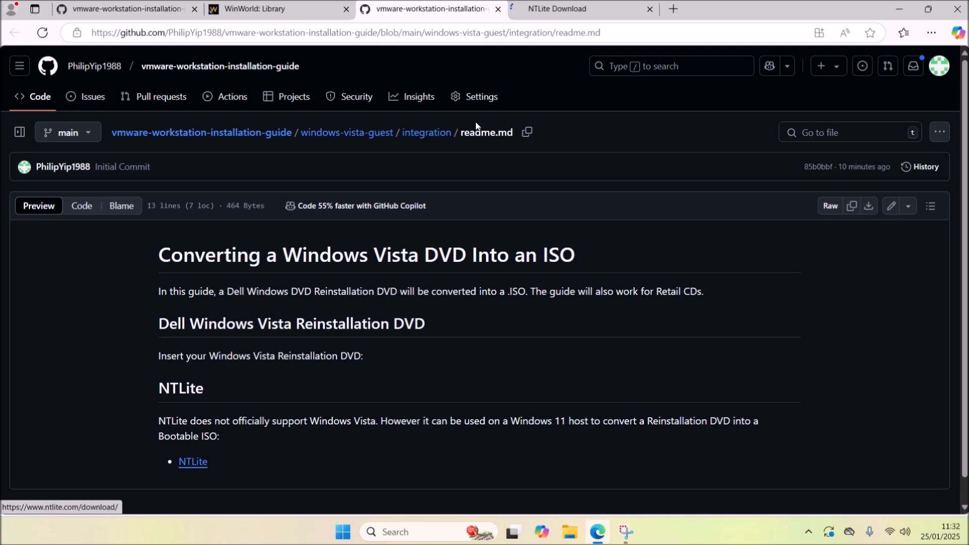
pyautogui.click(598, 11)
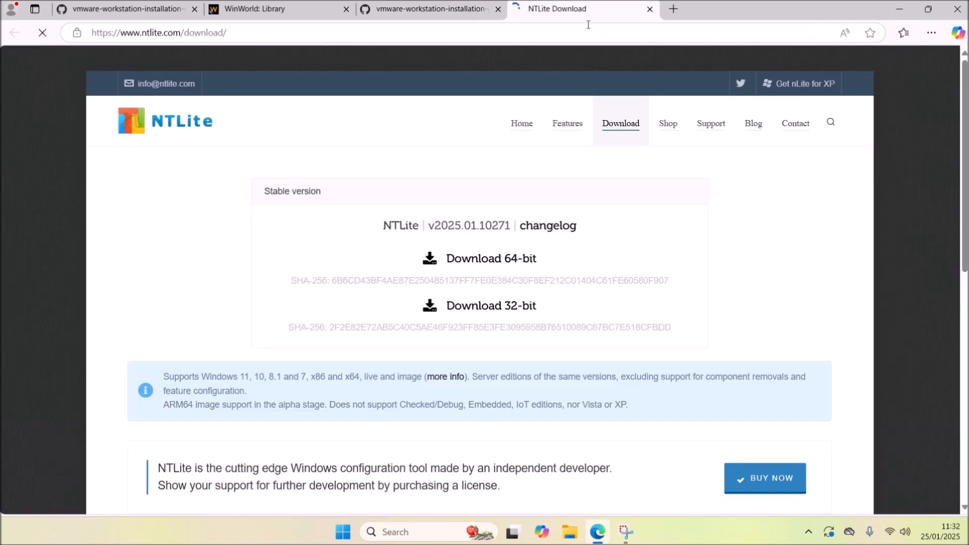
pyautogui.click(510, 259)
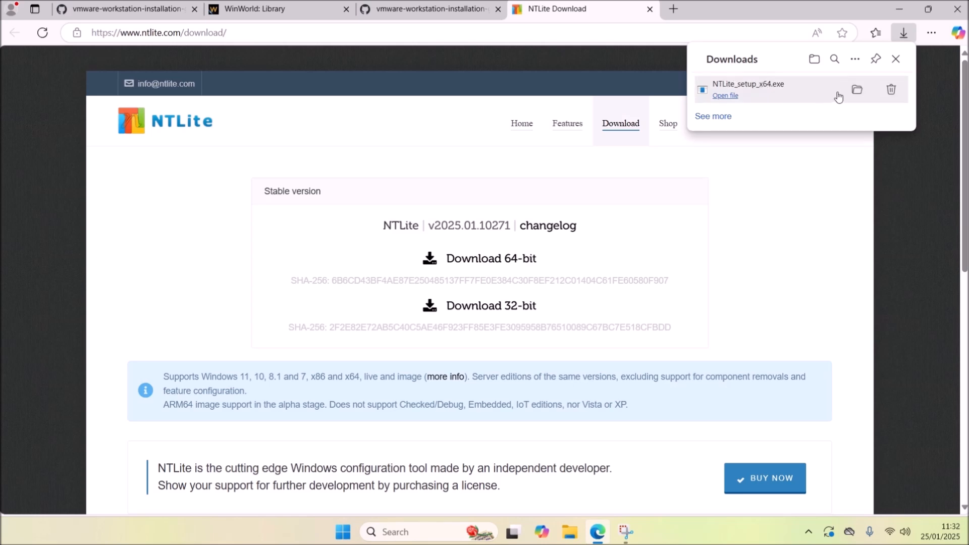
pyautogui.click(858, 91)
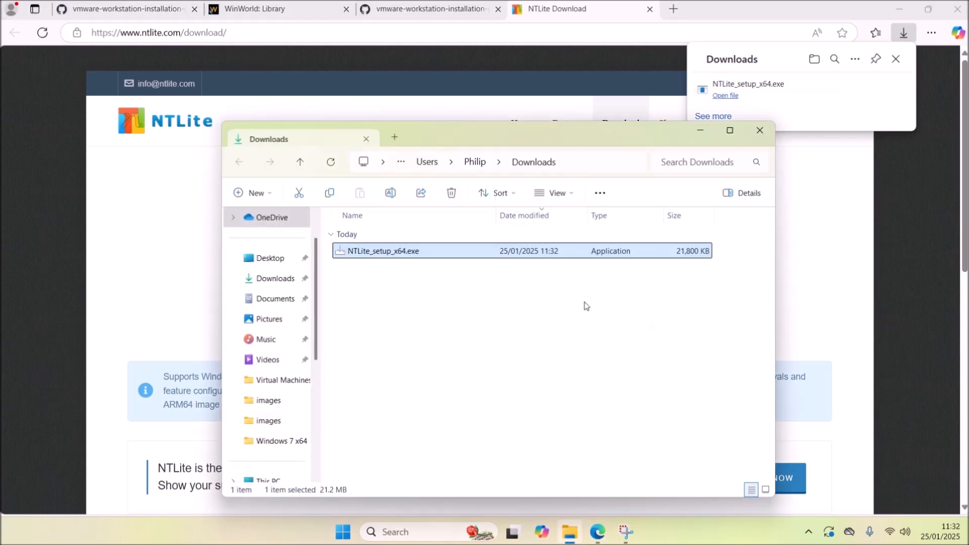
# - Run NTLite_setup_x64.exe, accept the licence agreement, install into C:\Program Files\NTLite and finish with Launch NTLite enabled
pyautogui.doubleClick(402, 254)
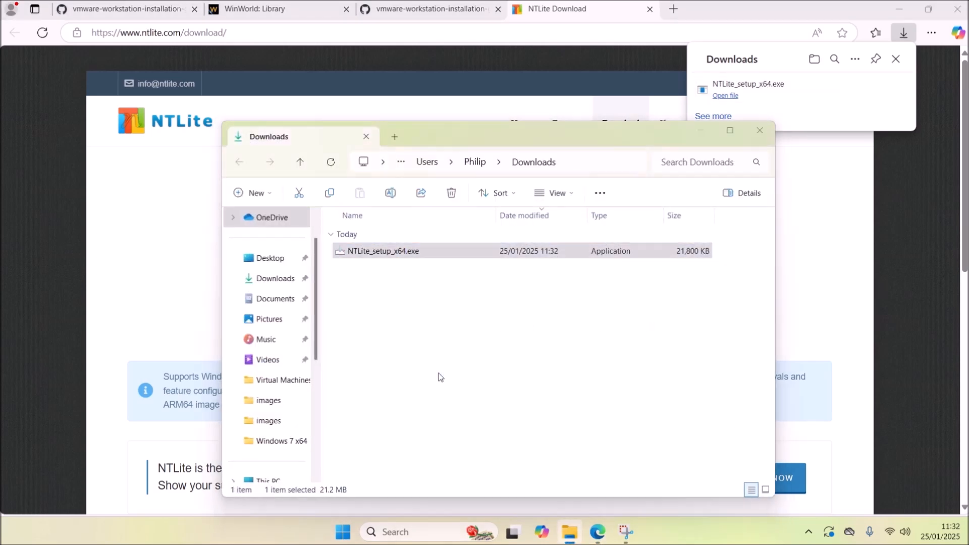
pyautogui.click(424, 326)
pyautogui.click(534, 362)
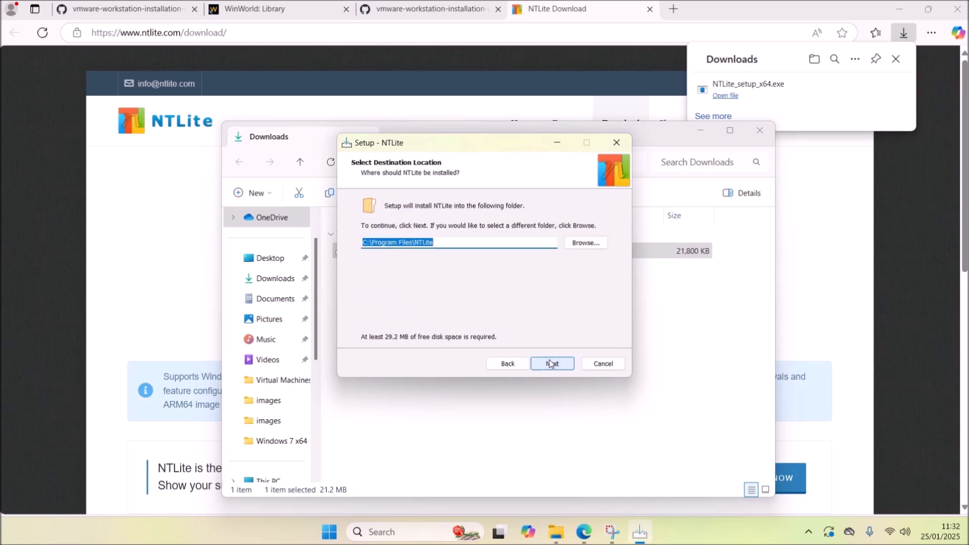
pyautogui.click(534, 363)
pyautogui.click(418, 243)
pyautogui.click(551, 362)
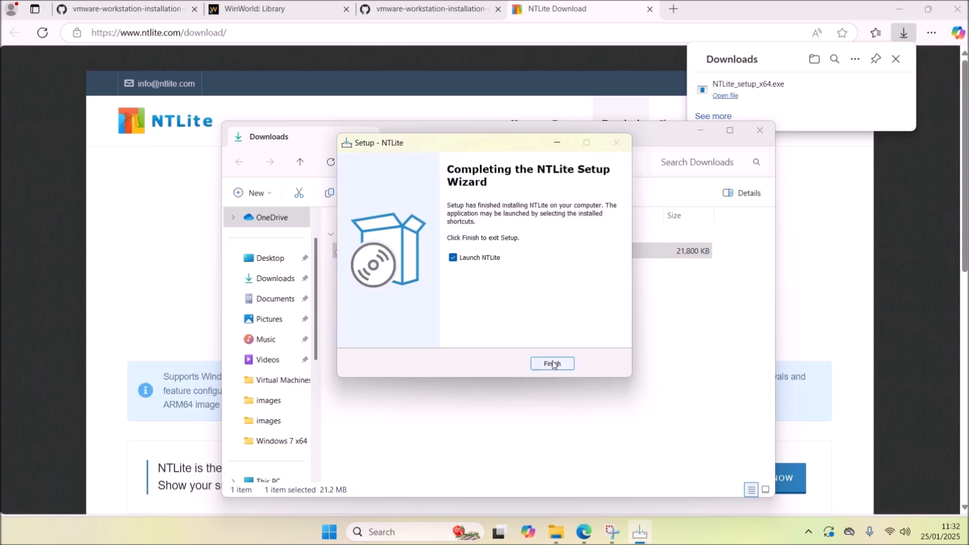
pyautogui.click(489, 260)
pyautogui.click(552, 363)
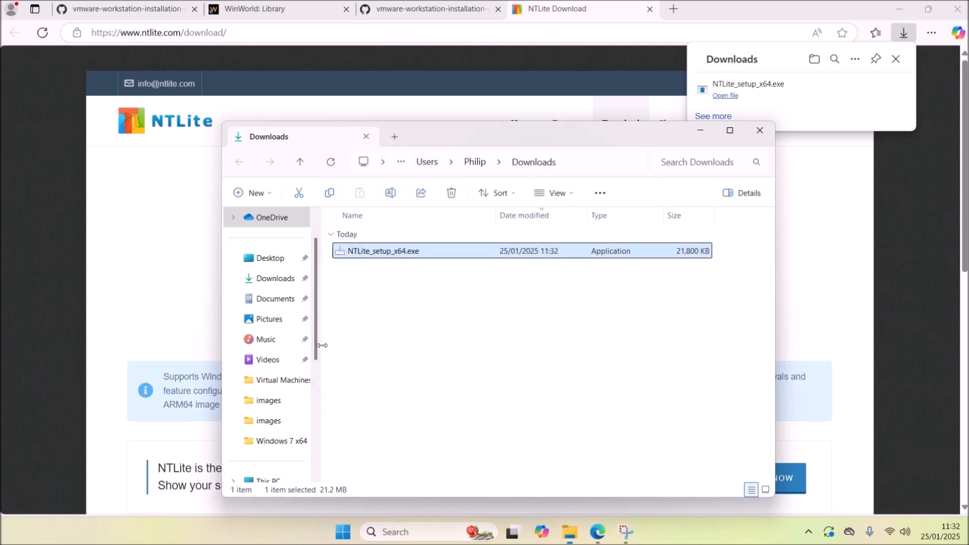
# - Display the contents of the VISTA_SP1_BUSINESS DVD in drive D: and select all its files and folders
pyautogui.scroll(-5, 316, 388)
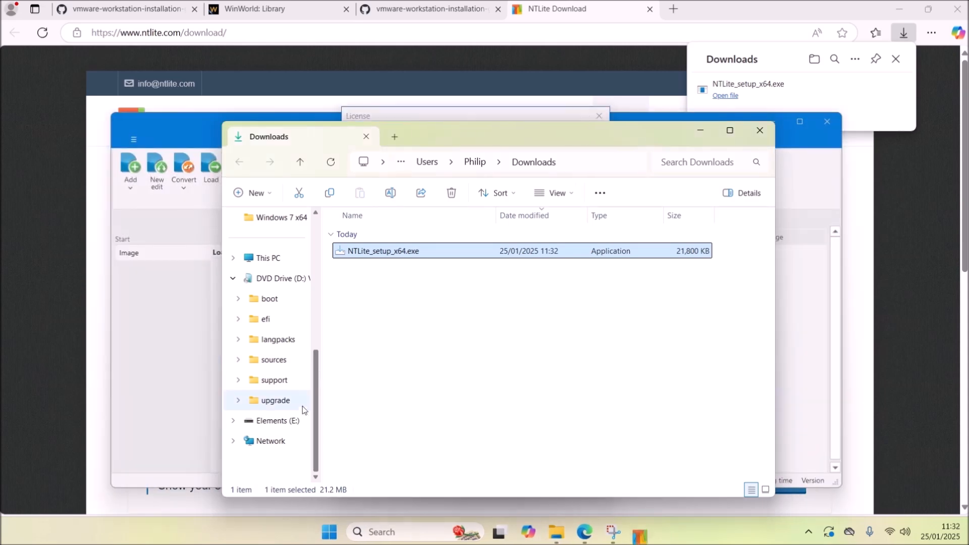
pyautogui.click(282, 279)
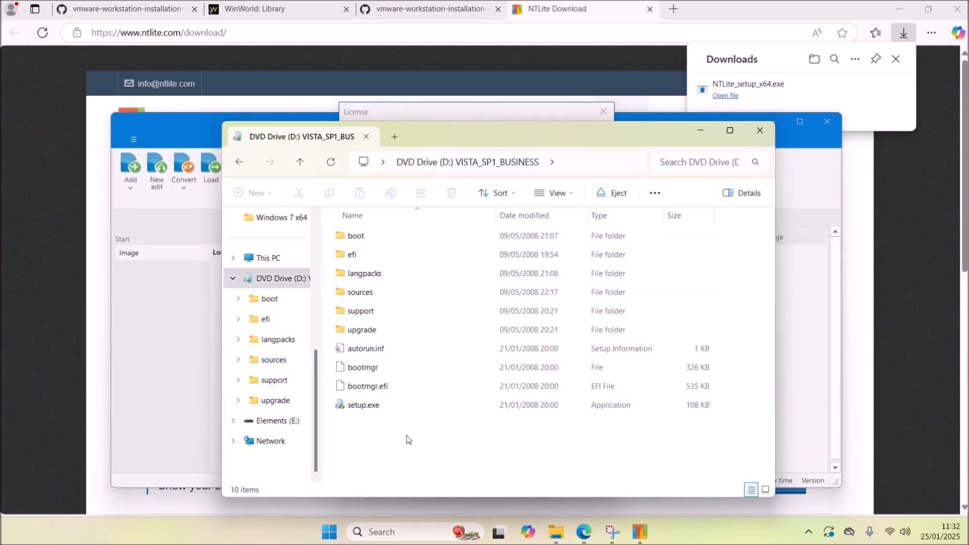
pyautogui.hotkey('ctrl', 'a')
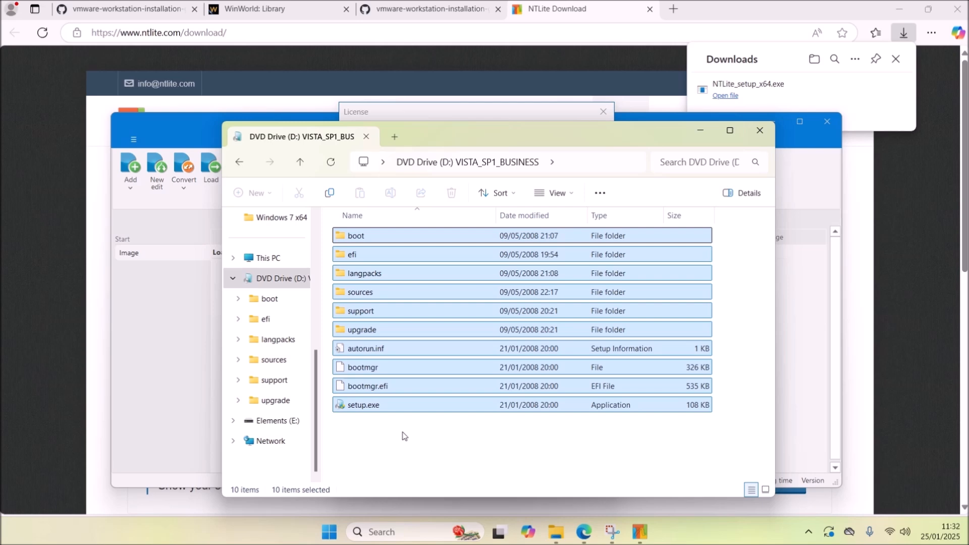
# - Switch to NTLite and choose the Free (limited, non-commercial) license
pyautogui.click(190, 353)
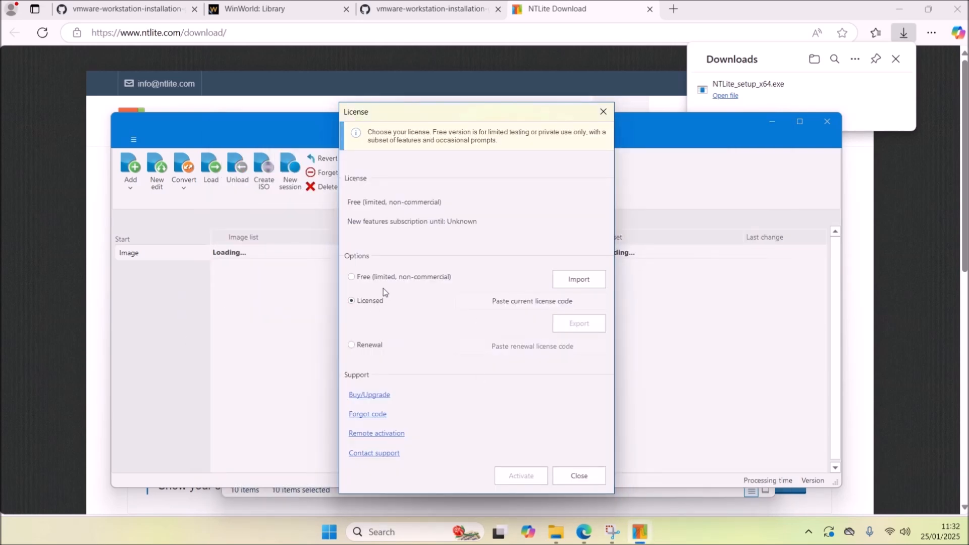
pyautogui.click(392, 278)
pyautogui.click(540, 477)
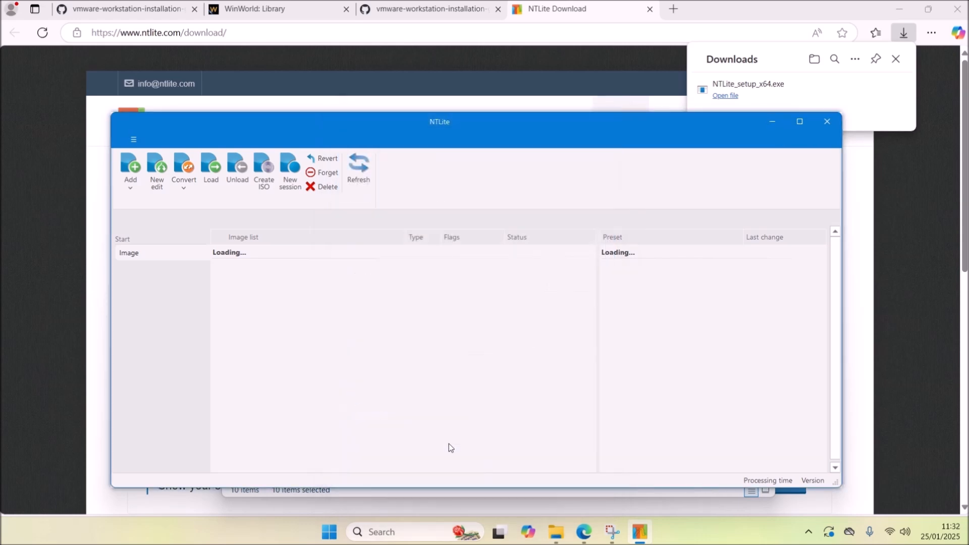
# - Add the Windows Vista DVD in drive D: to the image list as an image directory
pyautogui.click(139, 186)
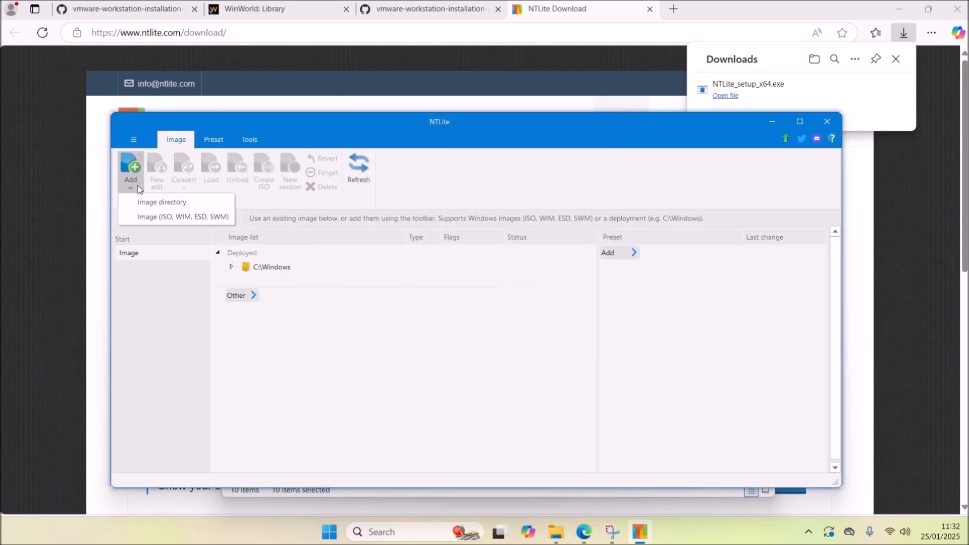
pyautogui.click(183, 205)
pyautogui.scroll(-5, 353, 302)
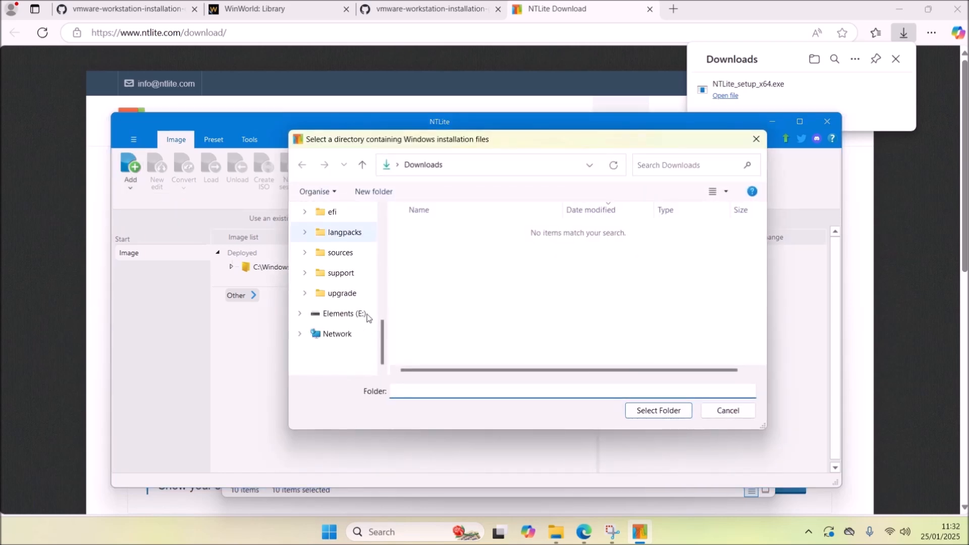
pyautogui.scroll(3, 361, 316)
pyautogui.click(353, 314)
pyautogui.click(656, 411)
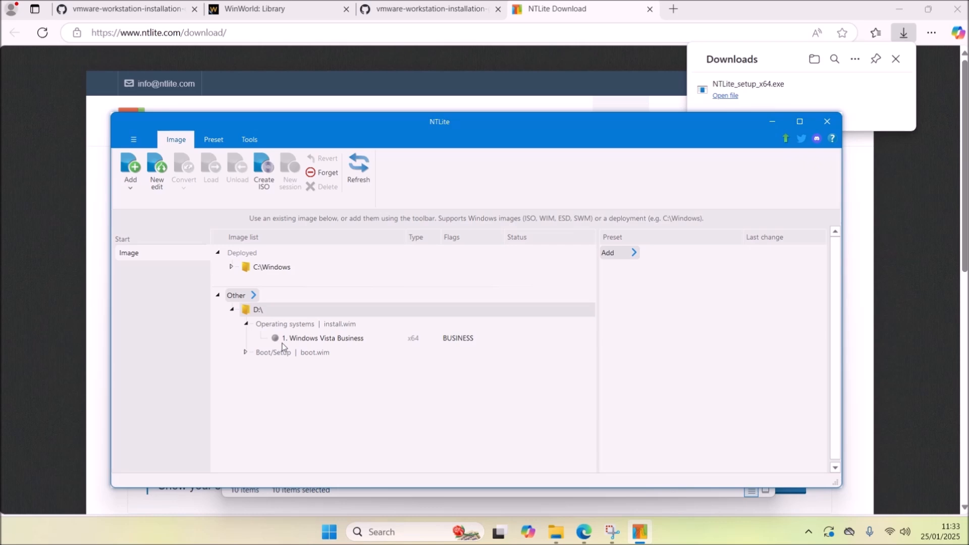
# - Create an ISO from the D:\ image, saving it in Downloads as Dell_Windows_Vista_BUSINESS_SP1_X64.iso and copying the file name
pyautogui.click(263, 176)
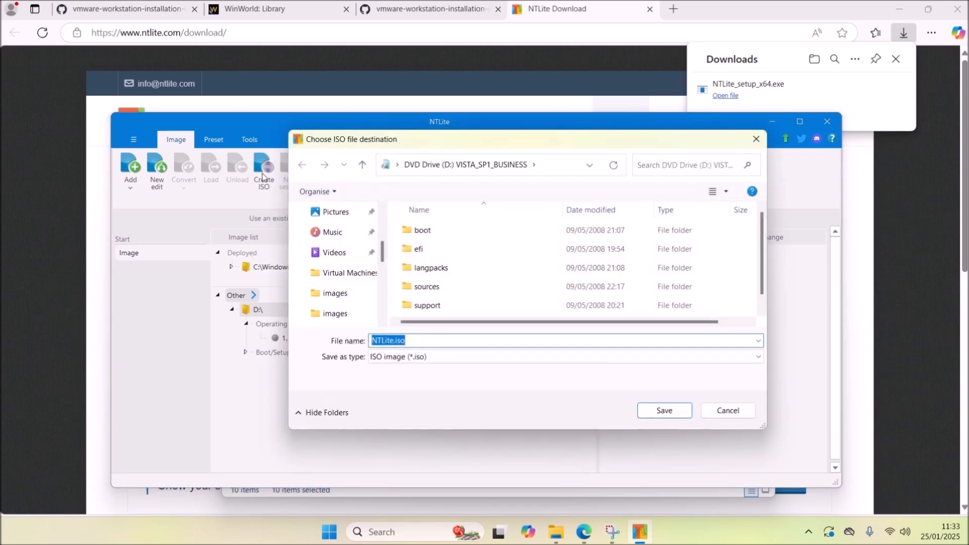
pyautogui.scroll(3, 344, 257)
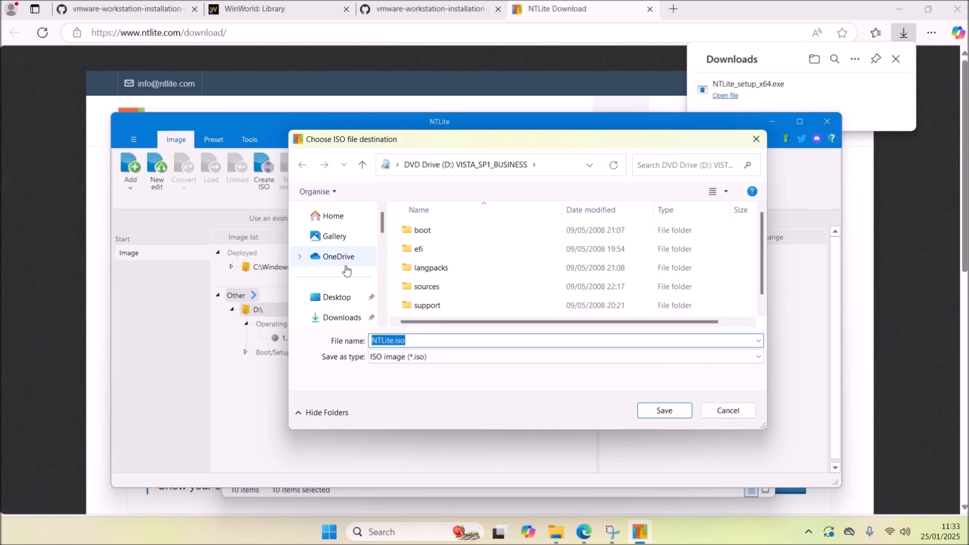
pyautogui.click(346, 317)
pyautogui.click(409, 342)
pyautogui.moveTo(395, 341); pyautogui.dragTo(305, 328)
pyautogui.write('Dell_Windows_Vista_BU')
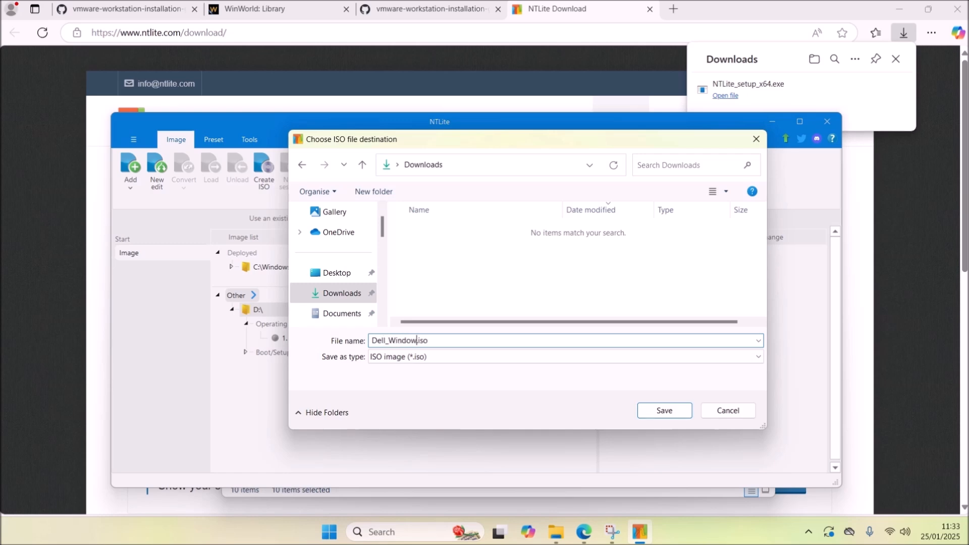
pyautogui.write('SINESS_SP1_')
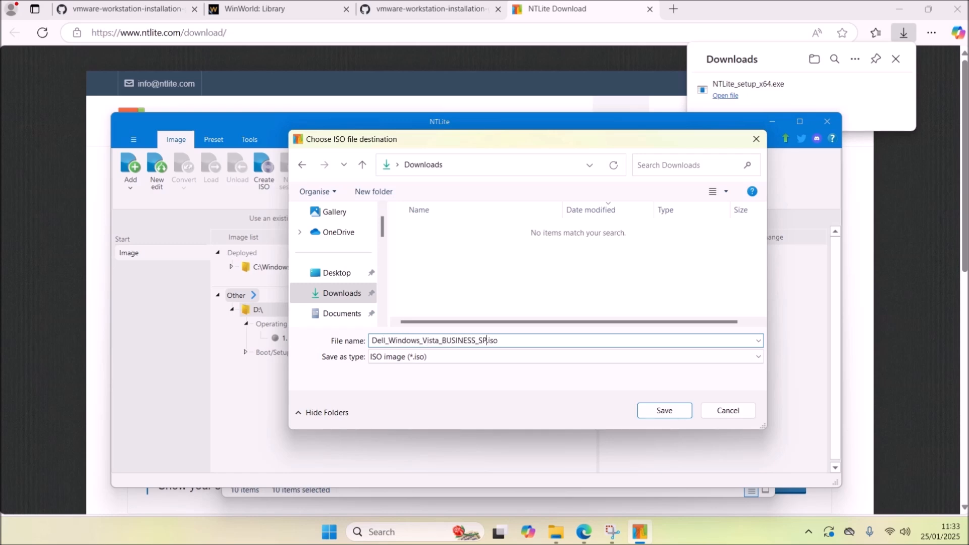
pyautogui.write('X64')
pyautogui.hotkey('ctrl', 'a')
pyautogui.hotkey('ctrl', 'c')
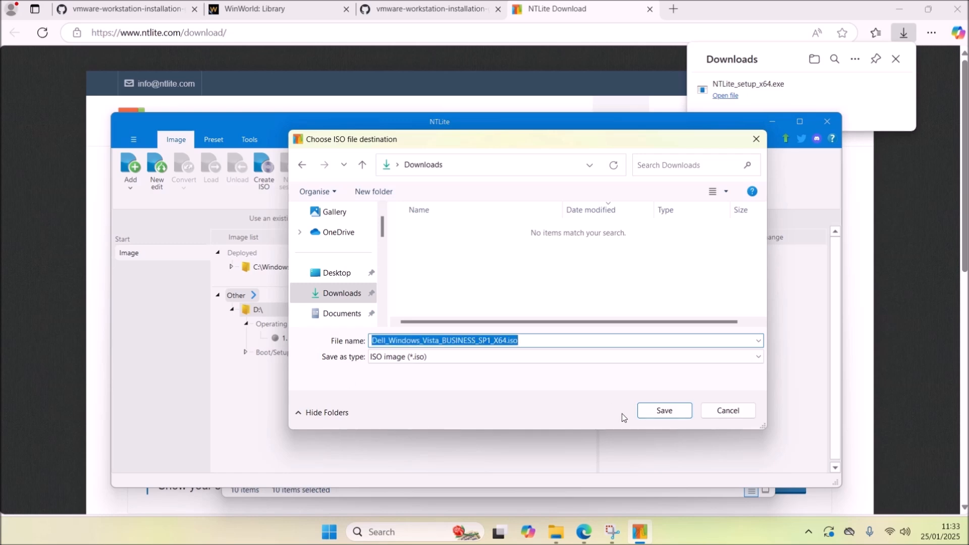
pyautogui.click(650, 411)
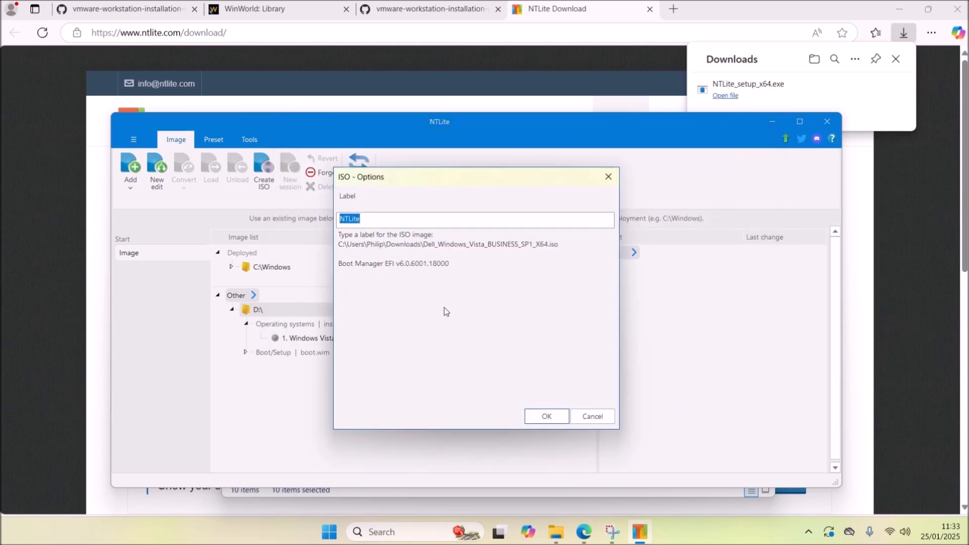
# - Set the ISO label to Dell_Windows_Vista_BUS_SP1_X64 and start the ISO creation
pyautogui.hotkey('ctrl', 'v')
pyautogui.press('BackSpace')
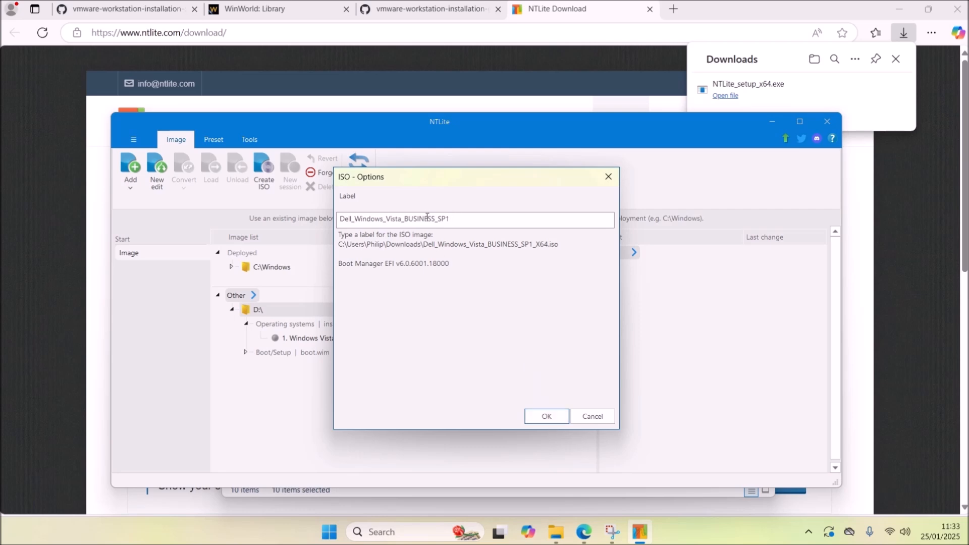
pyautogui.moveTo(437, 219); pyautogui.dragTo(402, 219)
pyautogui.press('BackSpace')
pyautogui.write('BUS')
pyautogui.hotkey('ctrl', 'a')
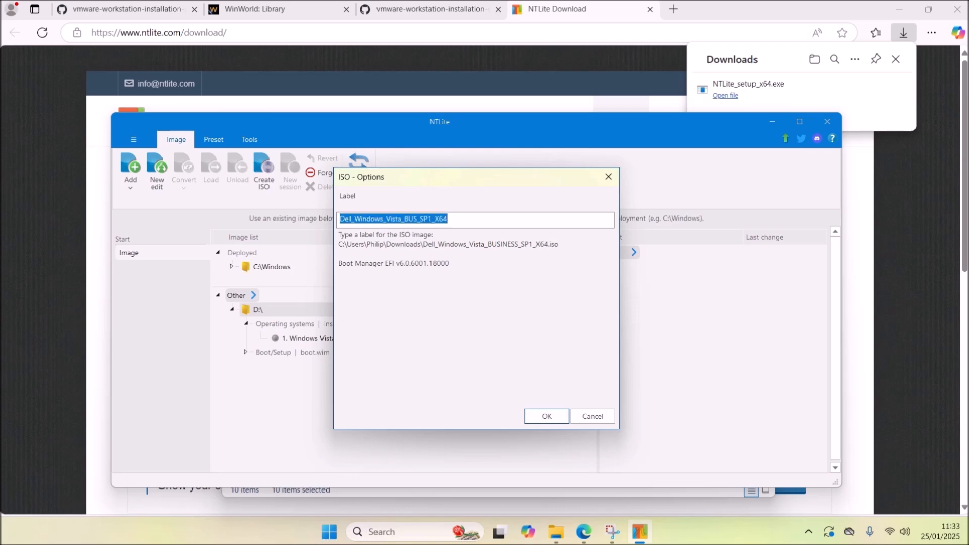
pyautogui.click(546, 416)
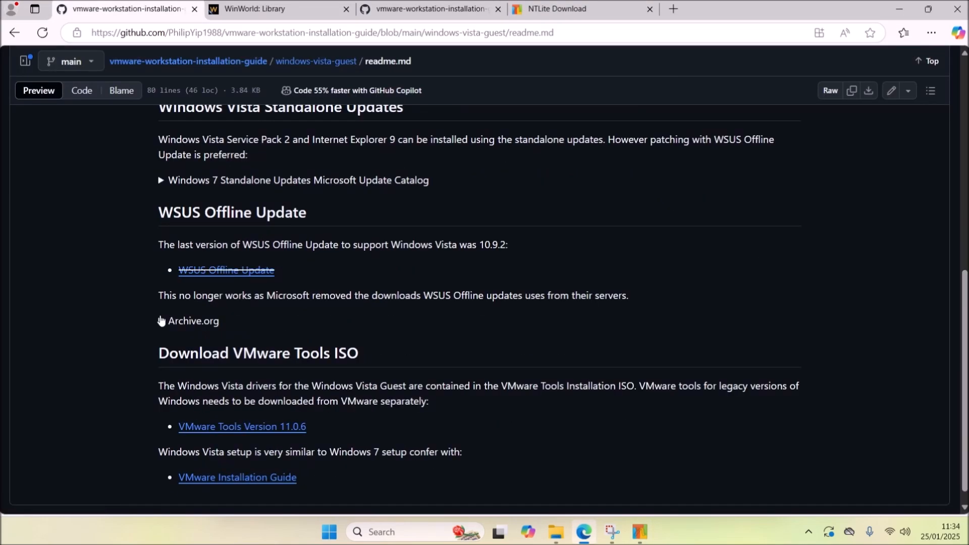
# - In the guide's WSUS Offline Update section, expand Archive.org and open the WSUS Offline Update Windows Vista link in a new tab
pyautogui.click(160, 322)
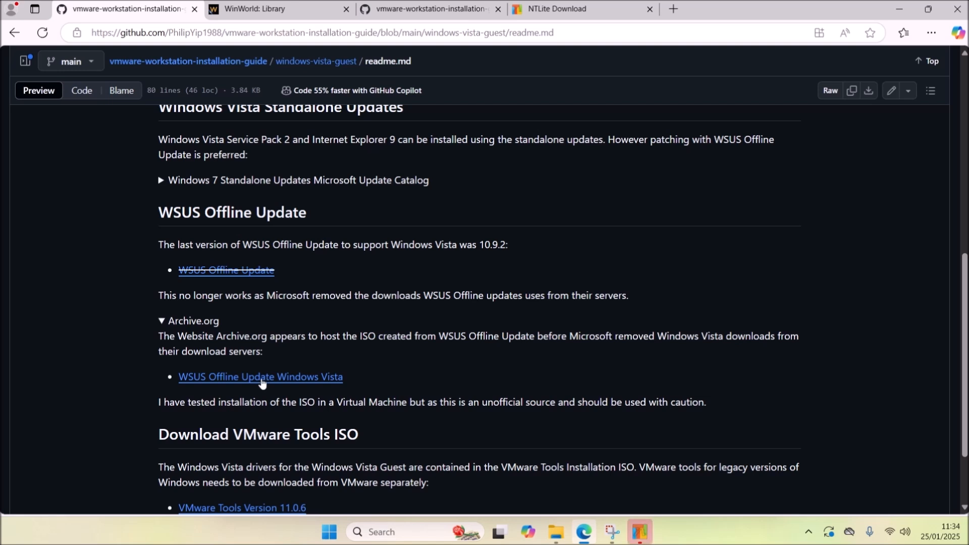
pyautogui.rightClick(325, 379)
pyautogui.click(362, 191)
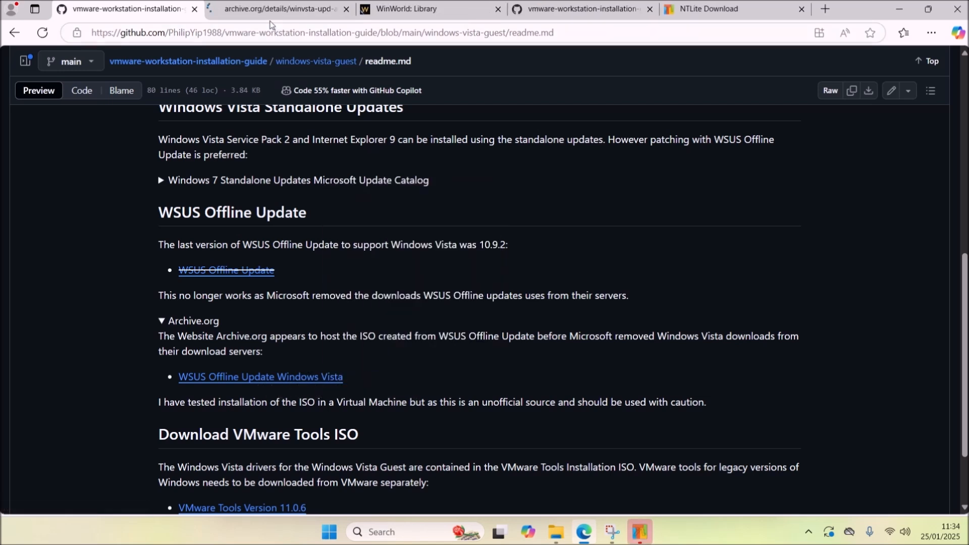
pyautogui.click(266, 10)
# - List the archive's ISO image files and download wsusoffline-winvista-x64_apr2017.iso
pyautogui.scroll(-6, 555, 303)
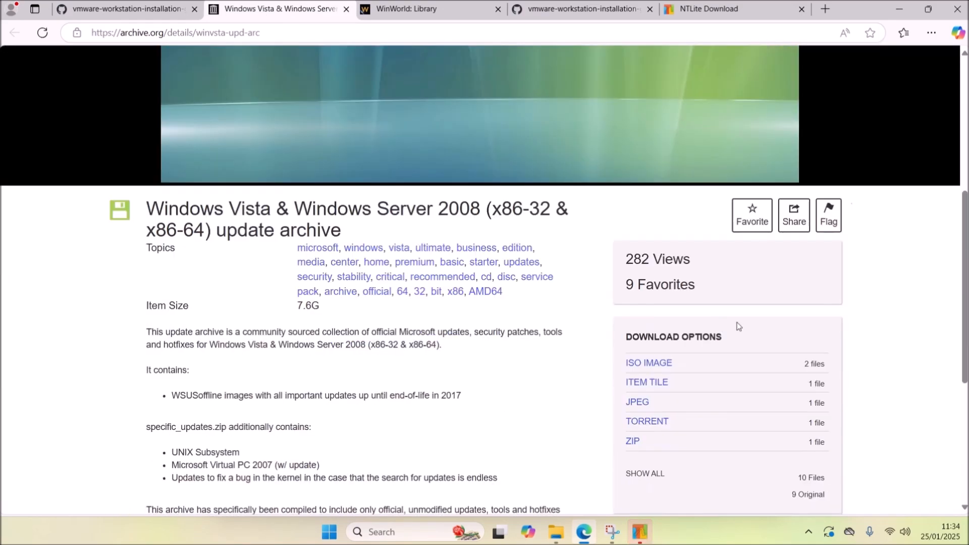
pyautogui.click(681, 365)
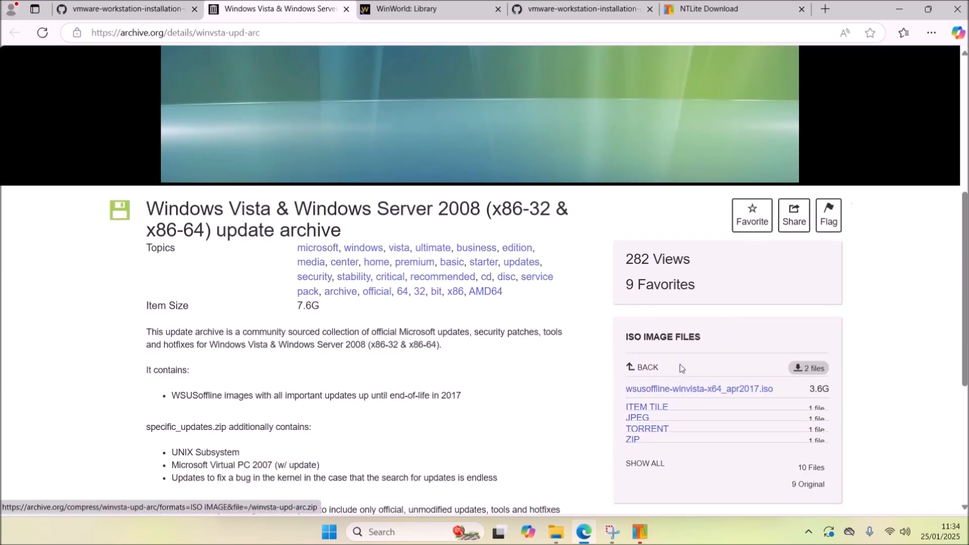
pyautogui.click(749, 398)
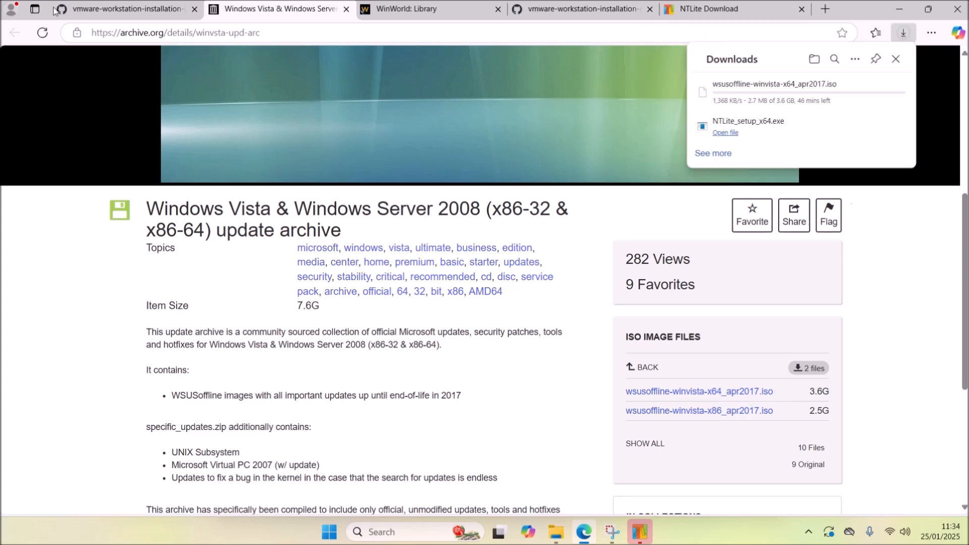
# - Return to the installation guide and open the VMware Tools Version 11.0.6 download page in a new tab
pyautogui.click(126, 9)
pyautogui.scroll(-2, 348, 285)
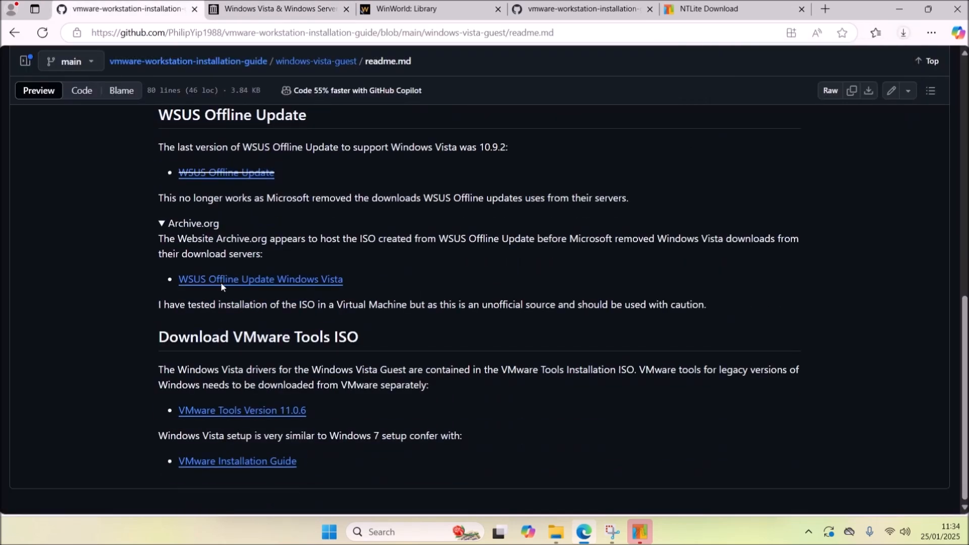
pyautogui.rightClick(301, 417)
pyautogui.click(353, 228)
pyautogui.click(346, 10)
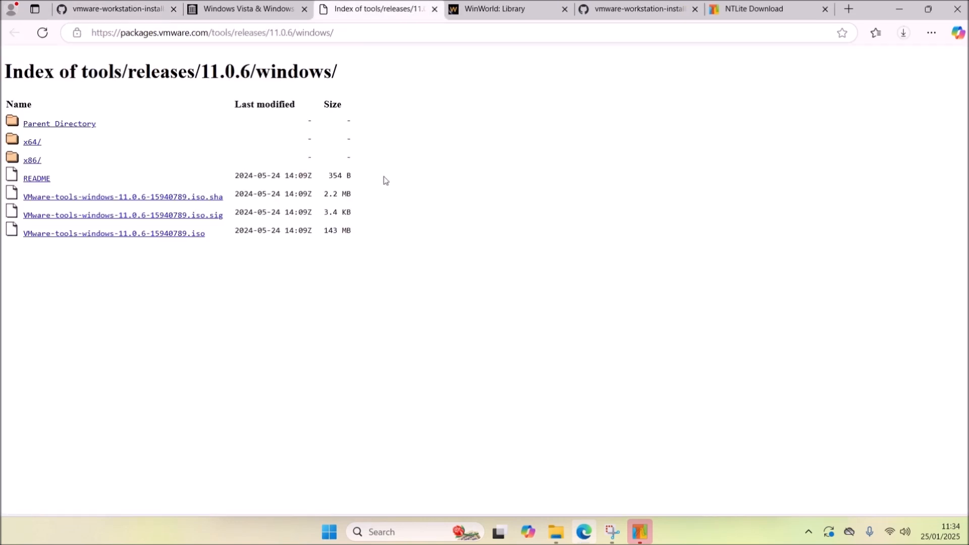
# - Start downloading VMware-tools-windows-11.0.6-15940789.iso and close NTLite after dismissing its ISO completion message
pyautogui.click(200, 235)
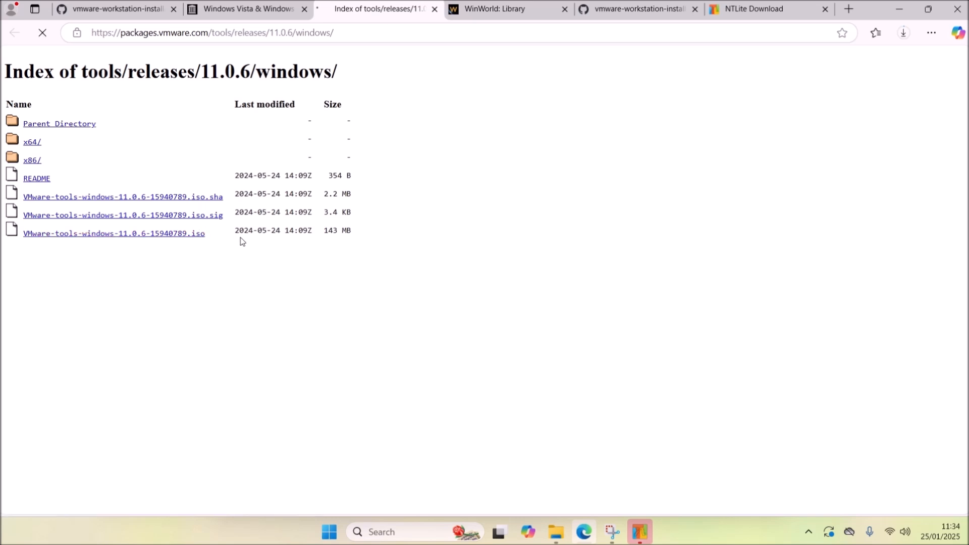
pyautogui.click(898, 4)
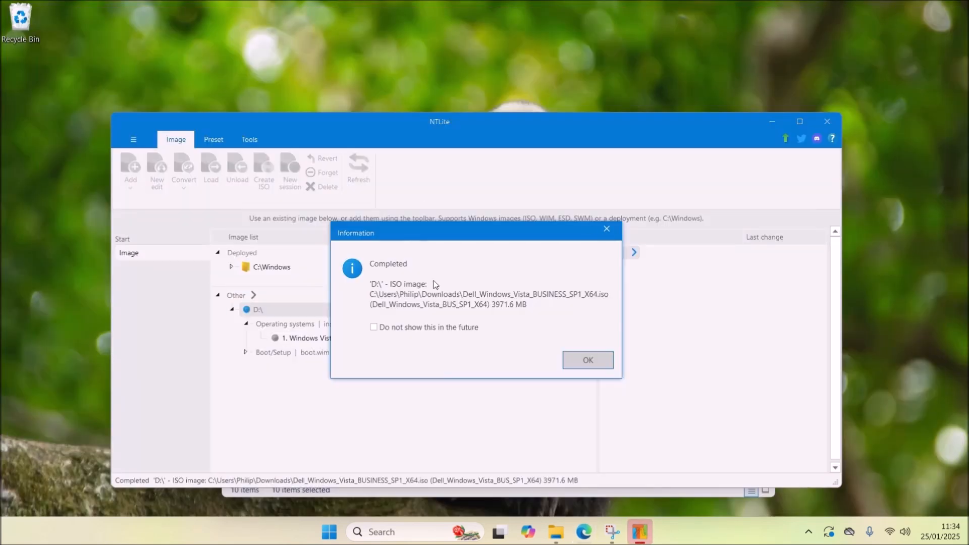
pyautogui.click(588, 360)
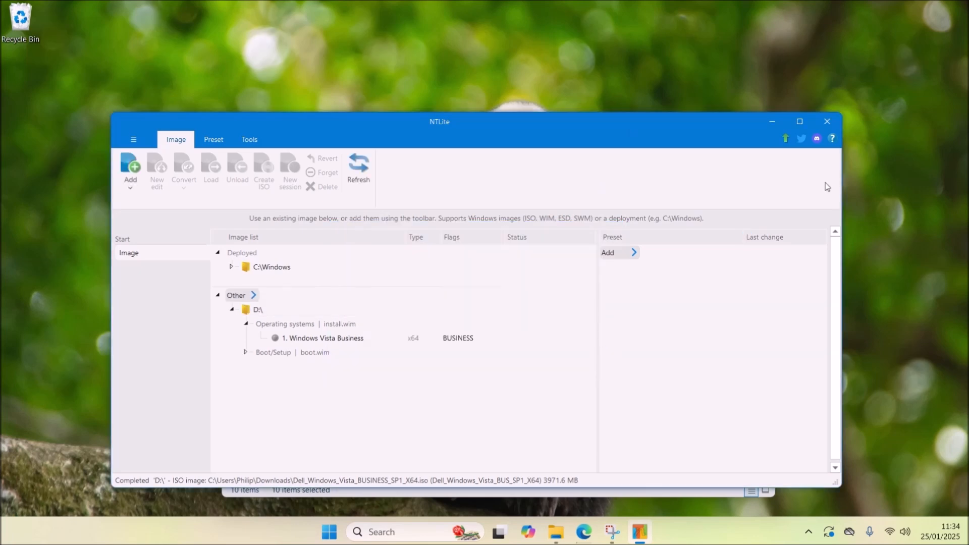
pyautogui.click(827, 123)
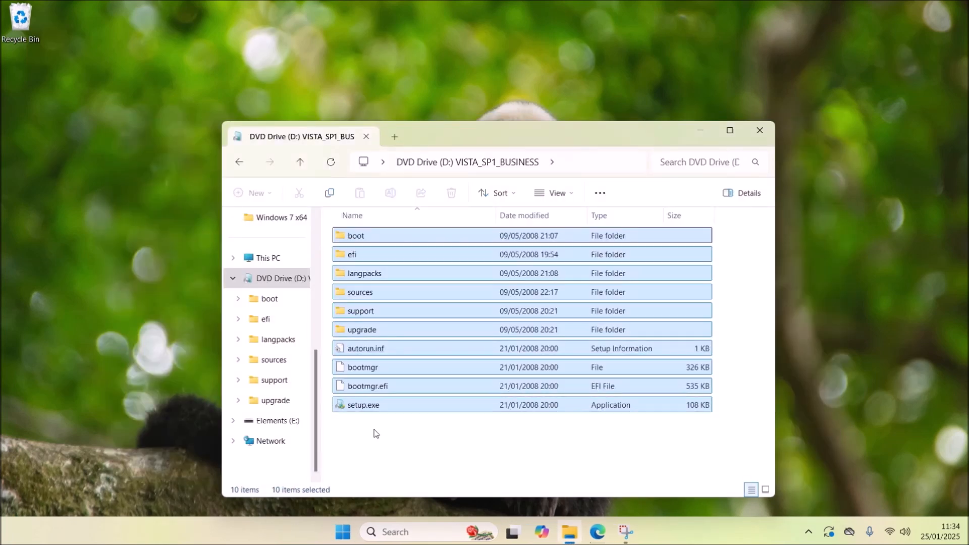
# - Delete the NTLite_setup_x64.exe installer from the Downloads folder
pyautogui.scroll(5, 313, 295)
pyautogui.click(296, 321)
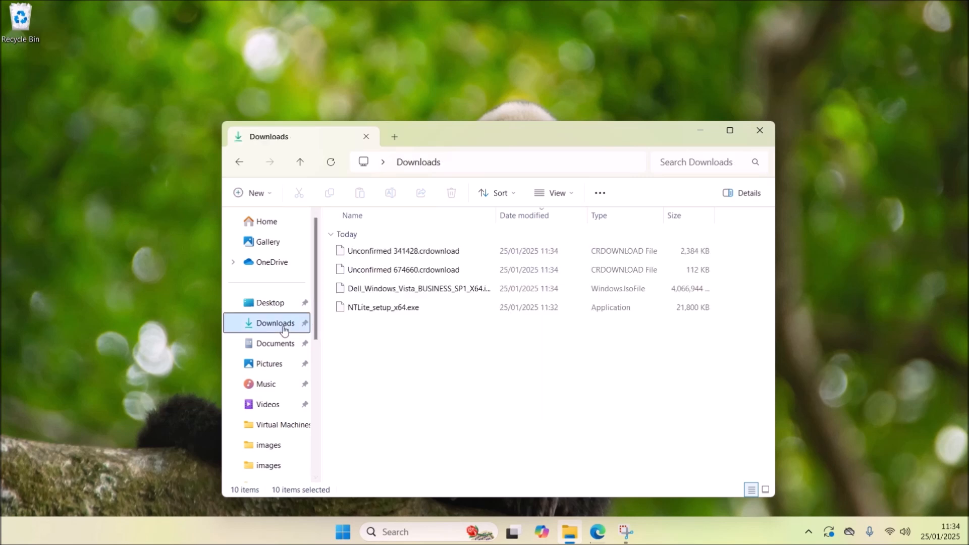
pyautogui.click(379, 286)
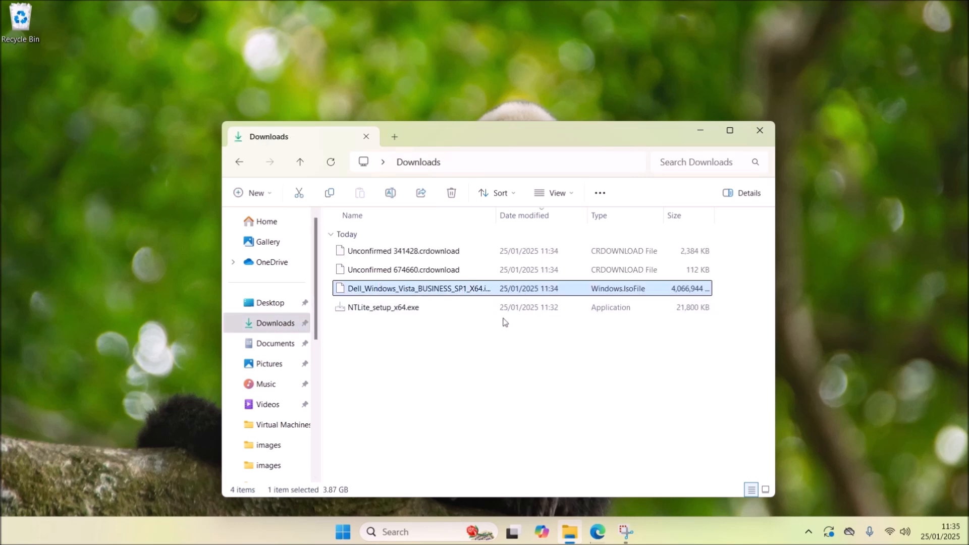
pyautogui.click(426, 311)
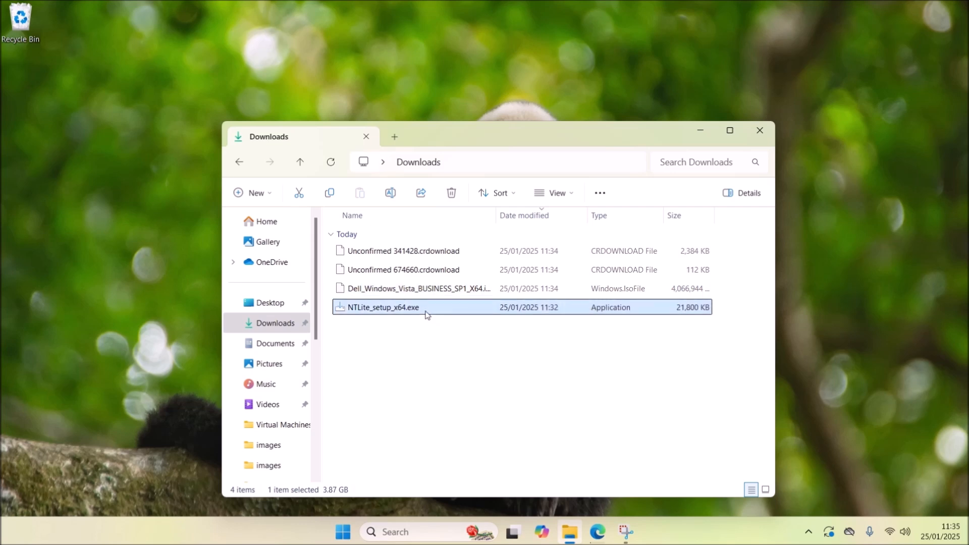
pyautogui.press('Delete')
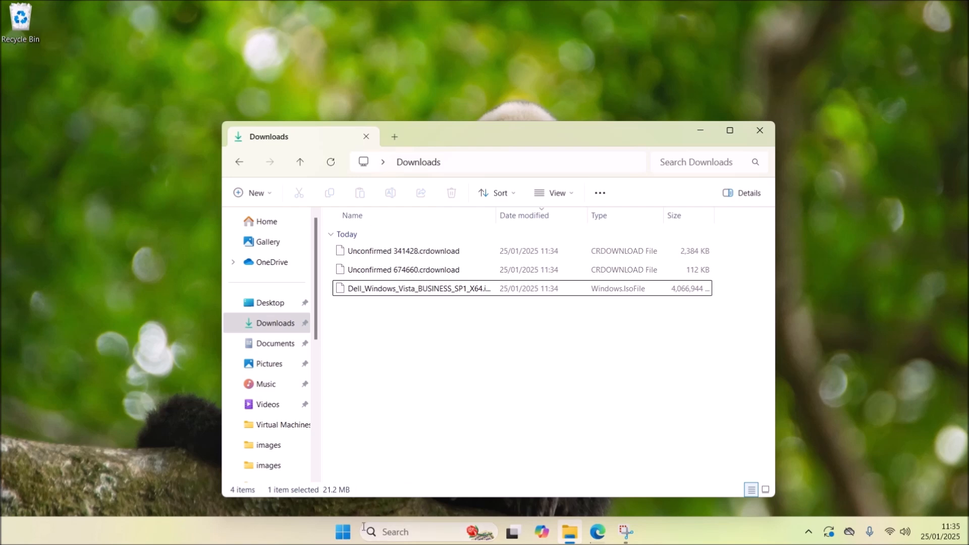
# - Open VMware Workstation 17 Player and start creating a new virtual machine
pyautogui.click(343, 532)
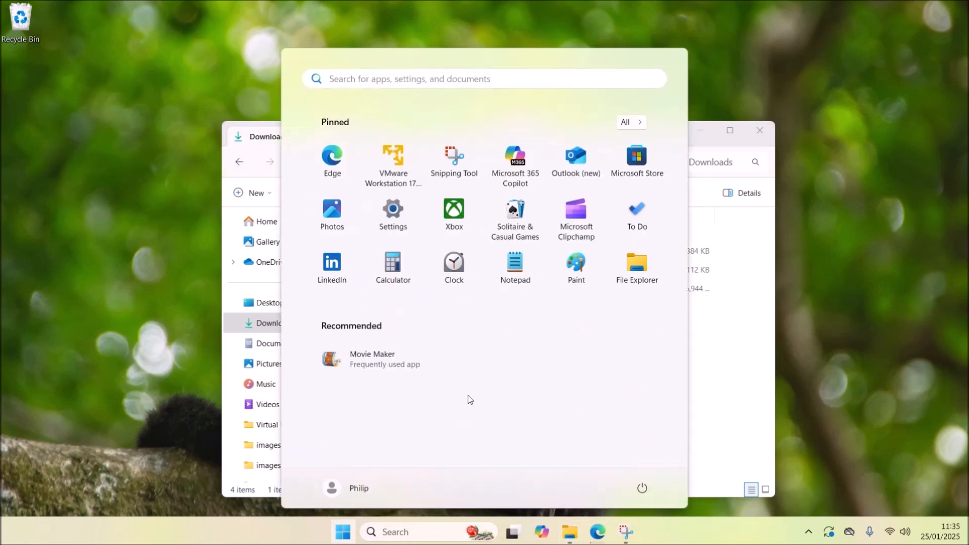
pyautogui.press('Escape')
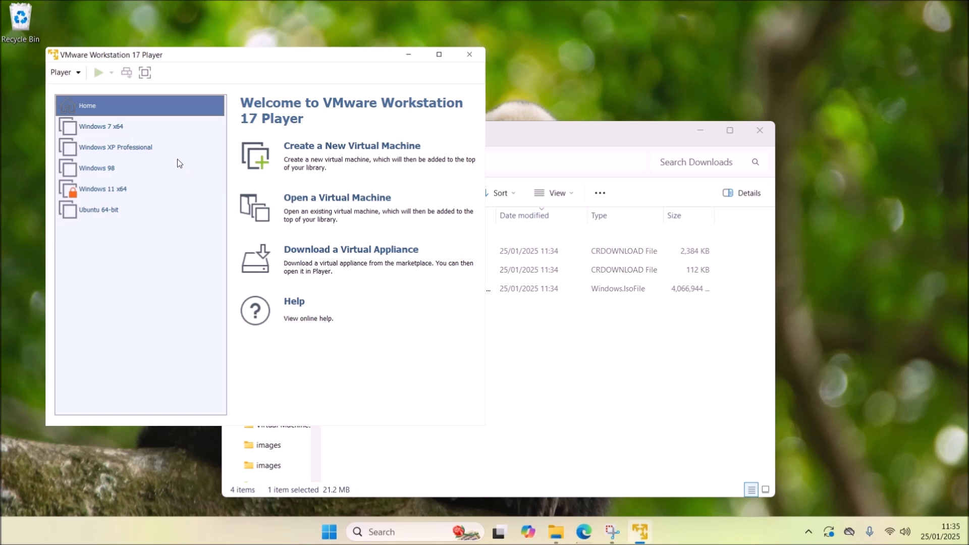
pyautogui.click(54, 73)
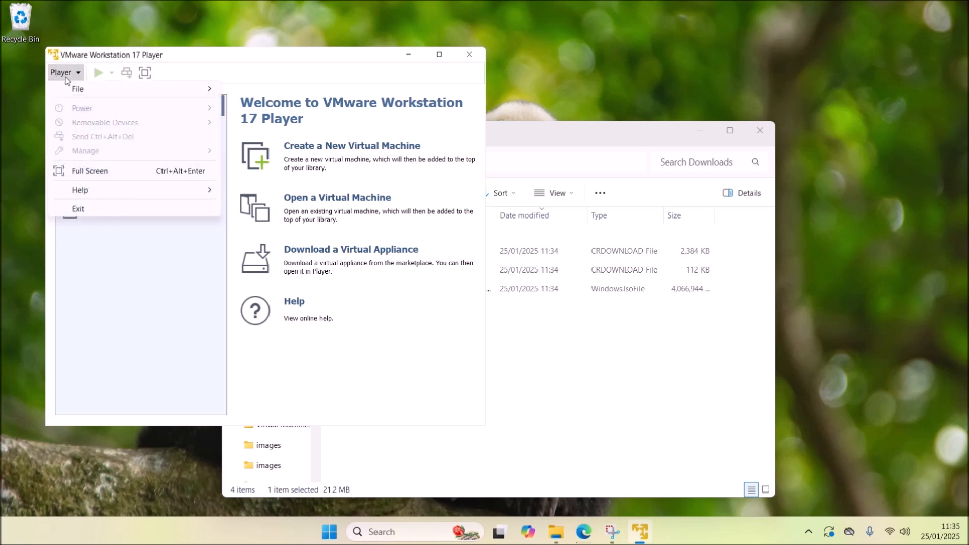
pyautogui.moveTo(83, 90)
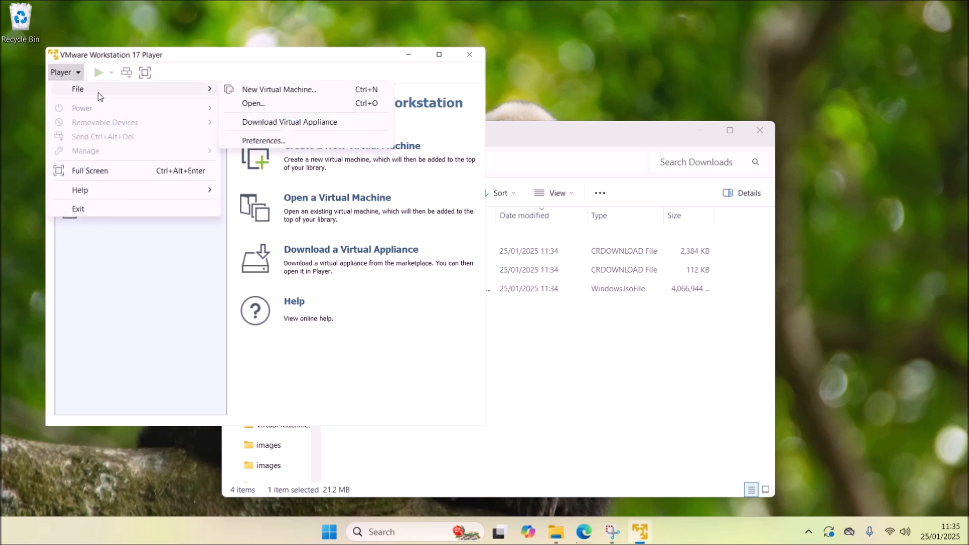
pyautogui.click(308, 93)
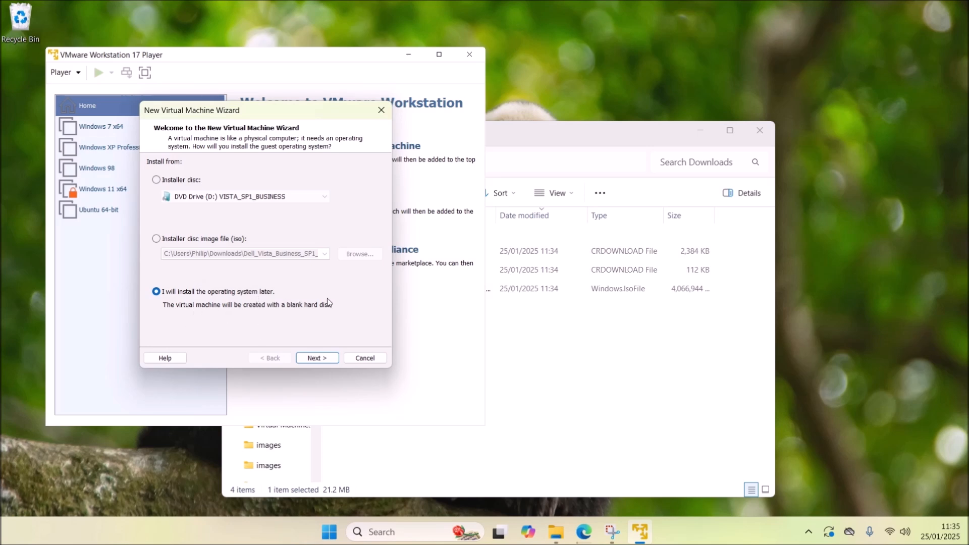
# - Configure the virtual machine for later installation of Windows Vista x64 Edition, keeping the default name and location, with a 256 GB split disk
pyautogui.click(331, 358)
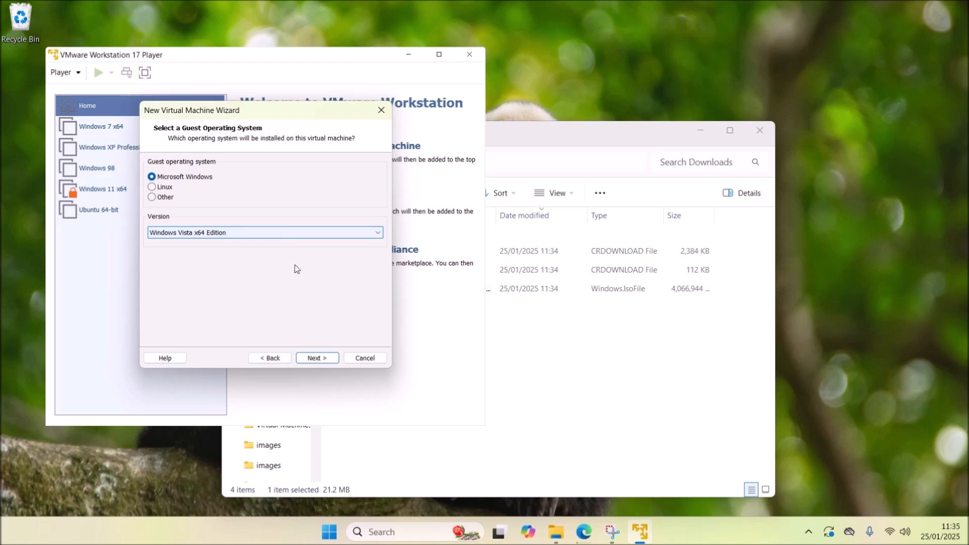
pyautogui.click(314, 358)
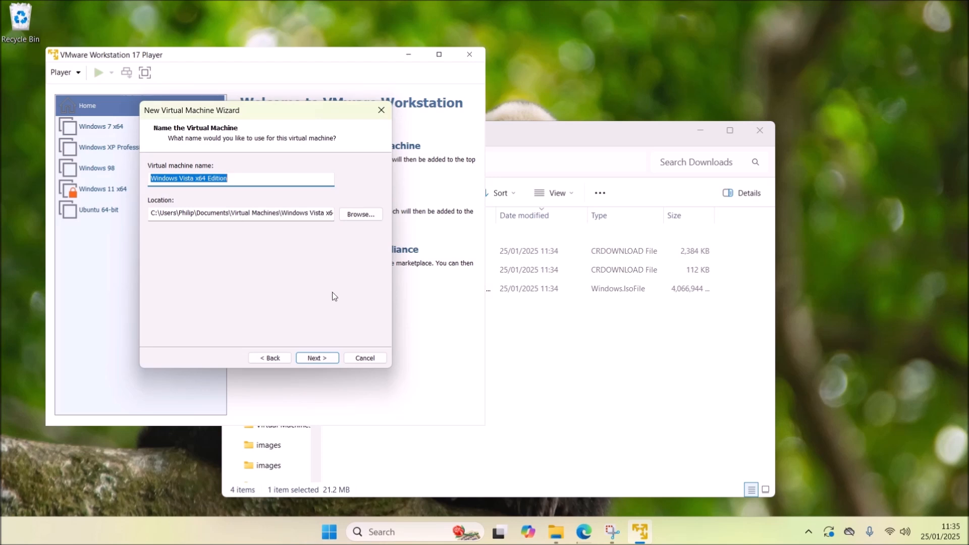
pyautogui.click(324, 359)
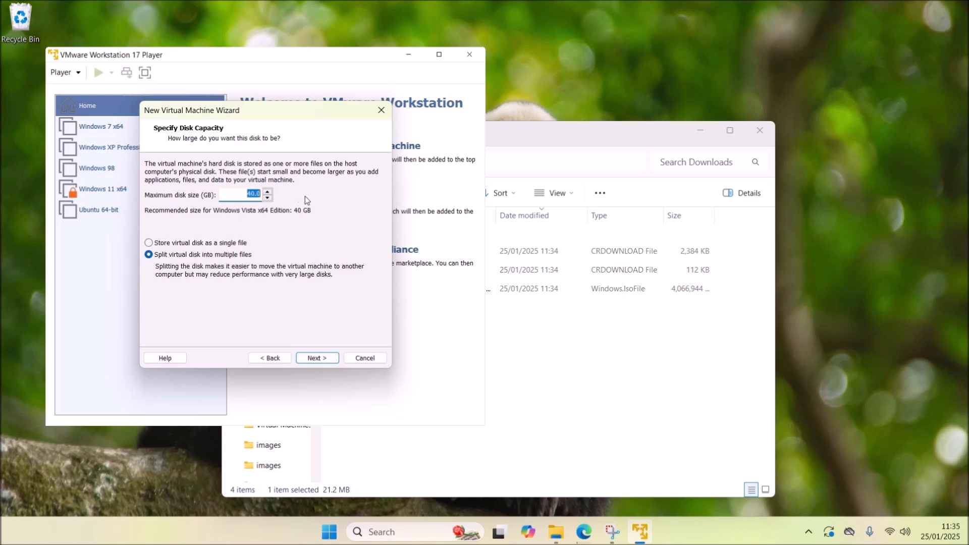
pyautogui.write('256')
pyautogui.click(326, 359)
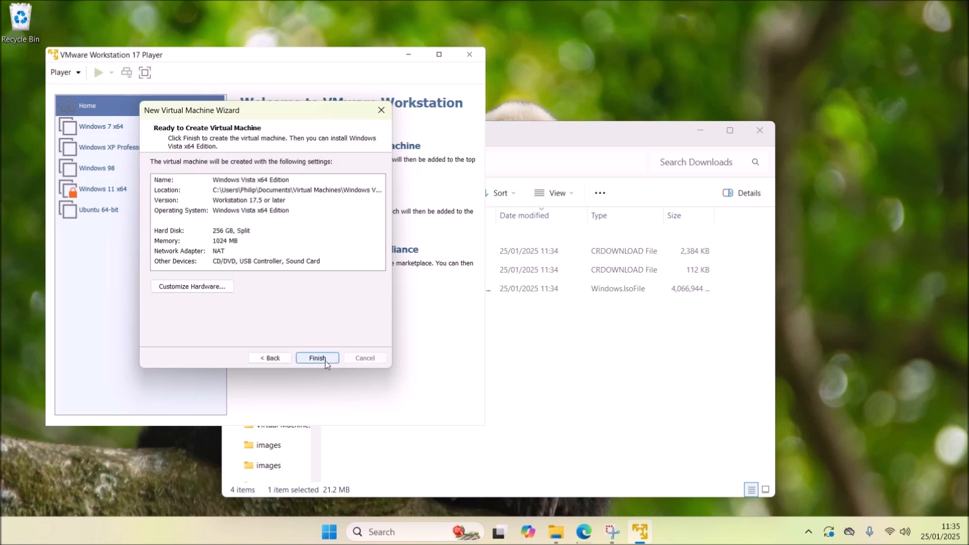
# - Customize the virtual hardware with 4096 MB of memory and 2 processor cores
pyautogui.click(227, 287)
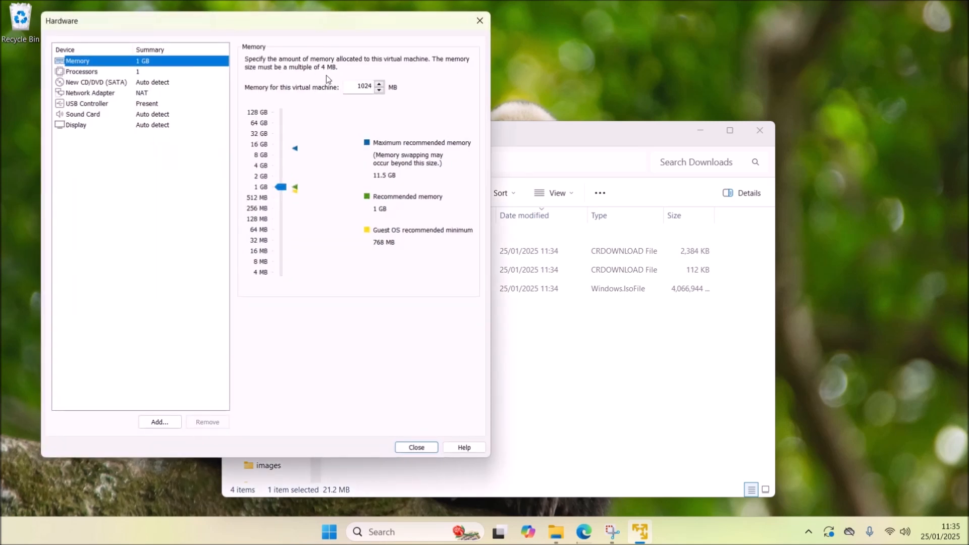
pyautogui.moveTo(353, 89); pyautogui.dragTo(383, 91)
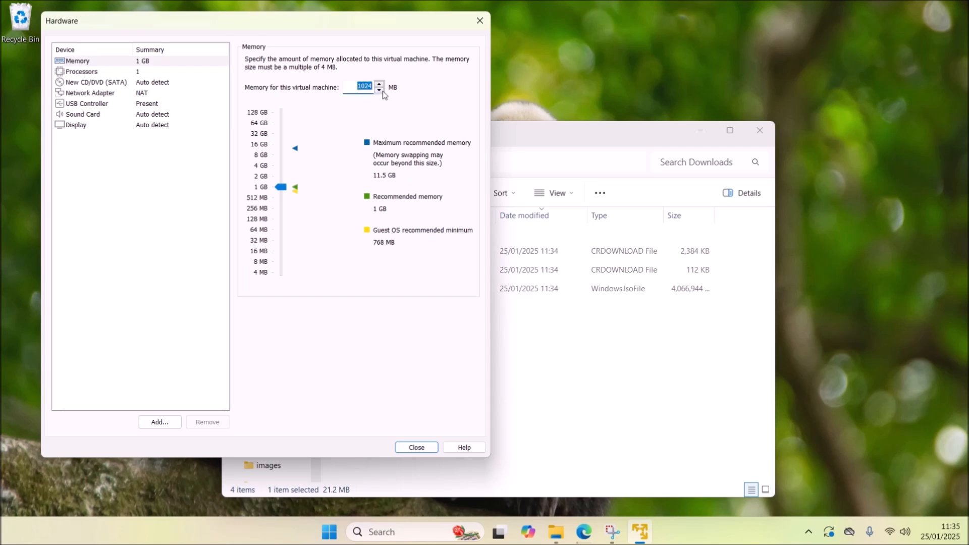
pyautogui.write('4')
pyautogui.write('6')
pyautogui.click(158, 72)
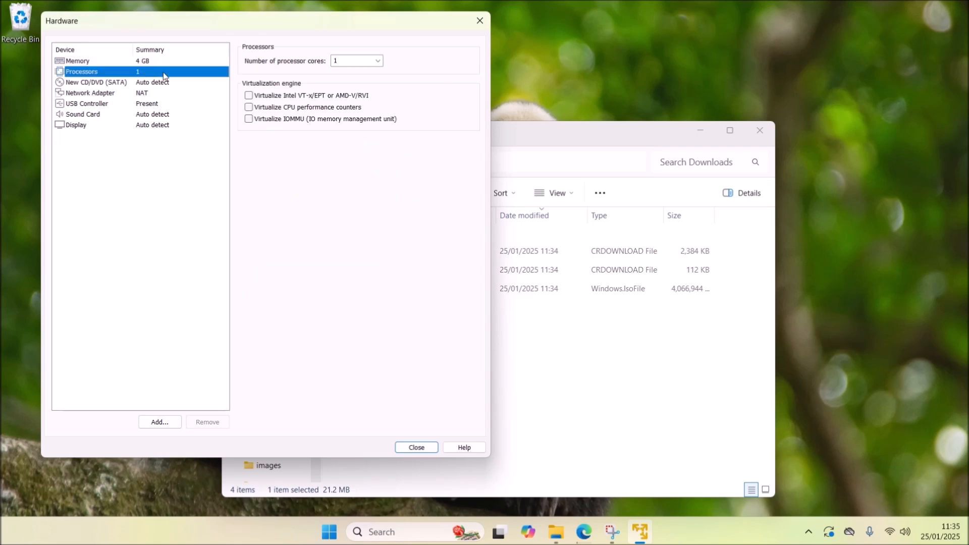
pyautogui.click(351, 61)
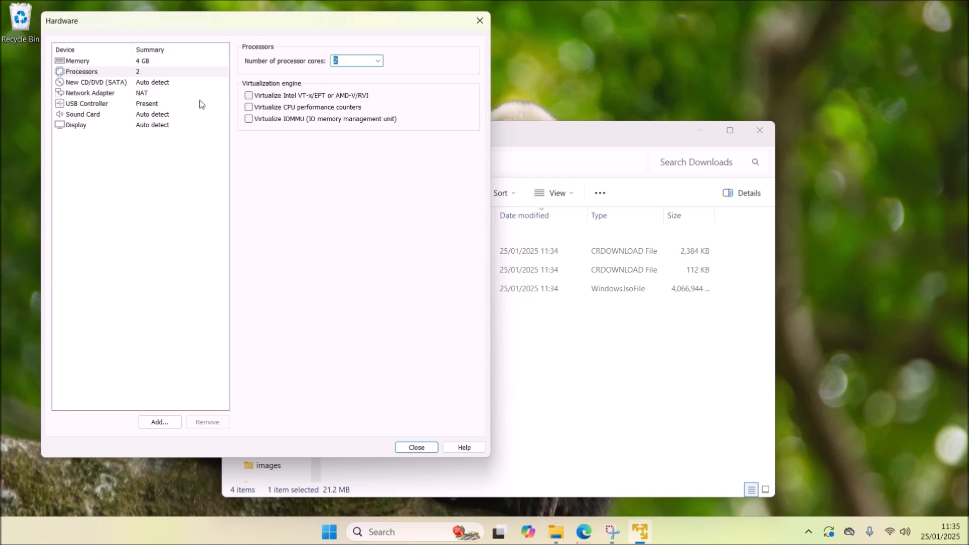
# - Set the virtual CD/DVD drive to use the ISO image Dell_Windows_Vista_BUSINESS_SP1_X64.iso from Downloads
pyautogui.click(155, 84)
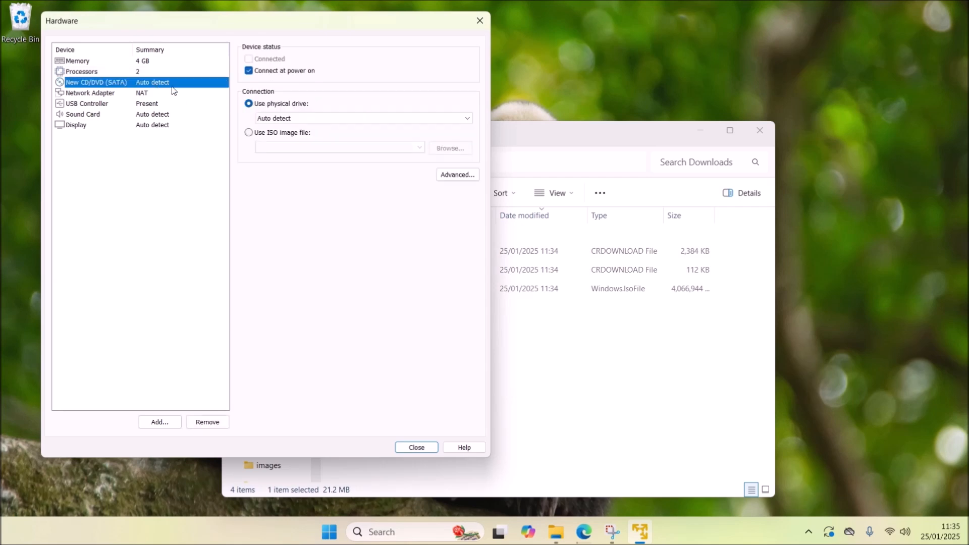
pyautogui.click(282, 132)
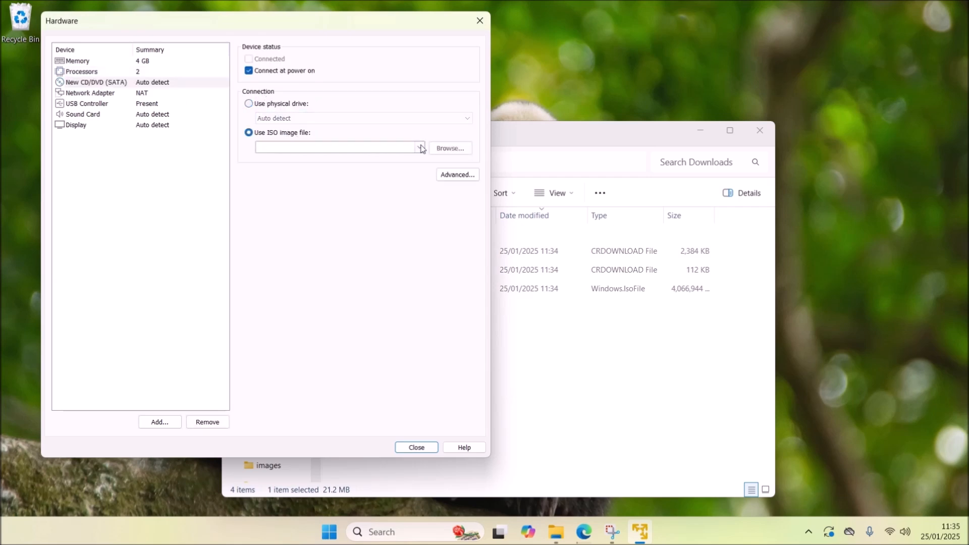
pyautogui.click(450, 148)
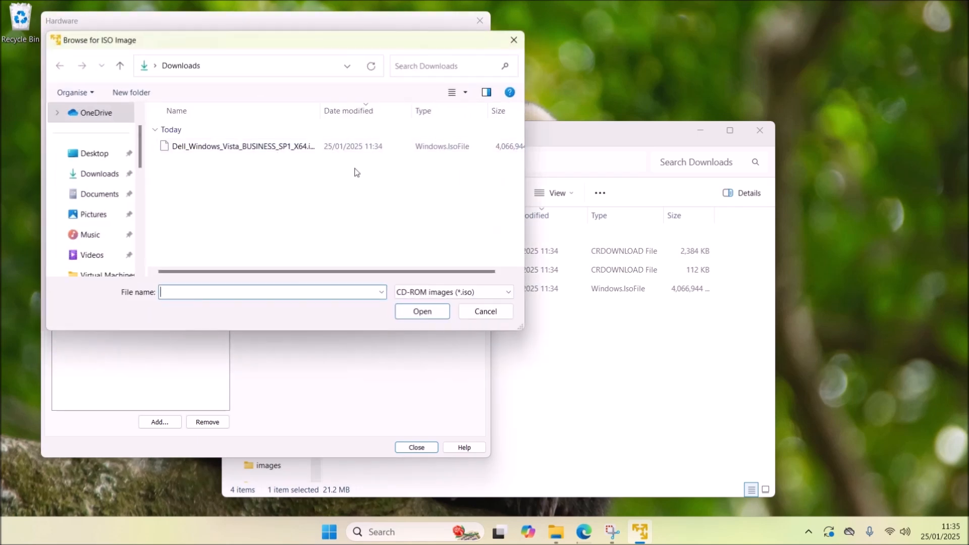
pyautogui.click(252, 147)
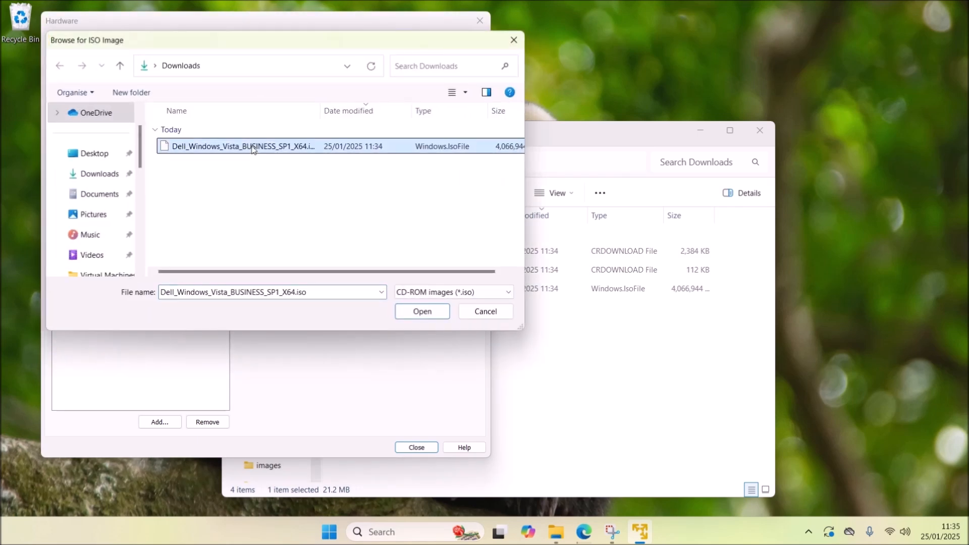
pyautogui.doubleClick(252, 148)
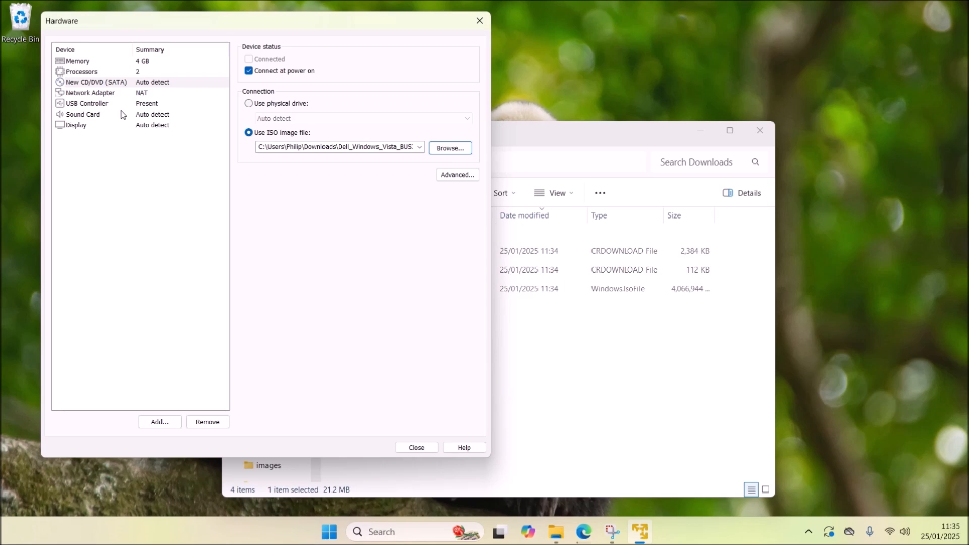
# - Review the network adapter, USB controller, sound card and display settings, and close the hardware configuration
pyautogui.click(142, 96)
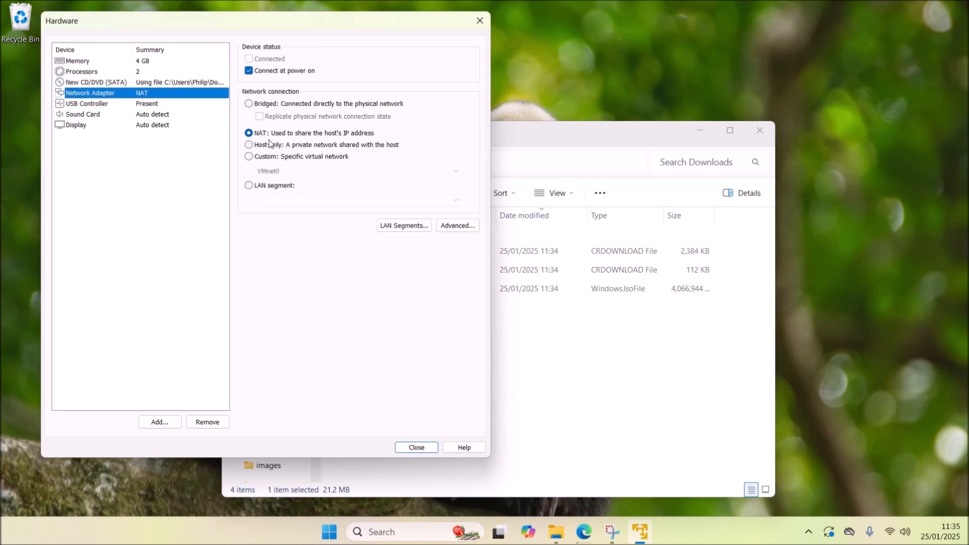
pyautogui.click(107, 104)
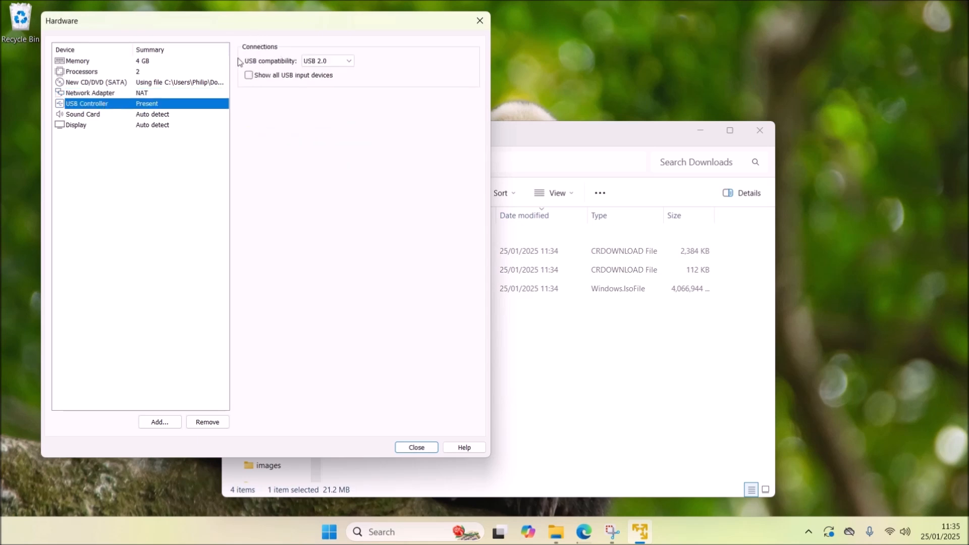
pyautogui.click(174, 115)
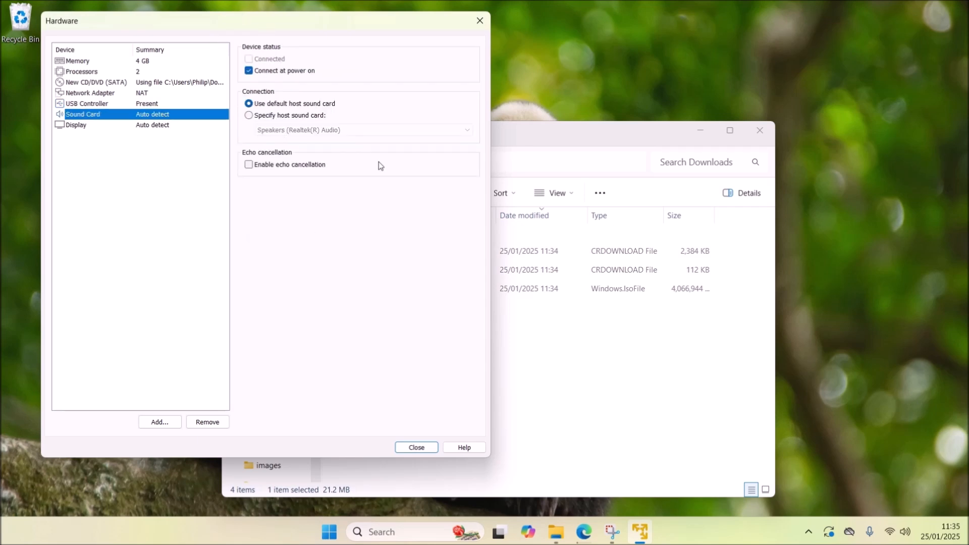
pyautogui.click(91, 136)
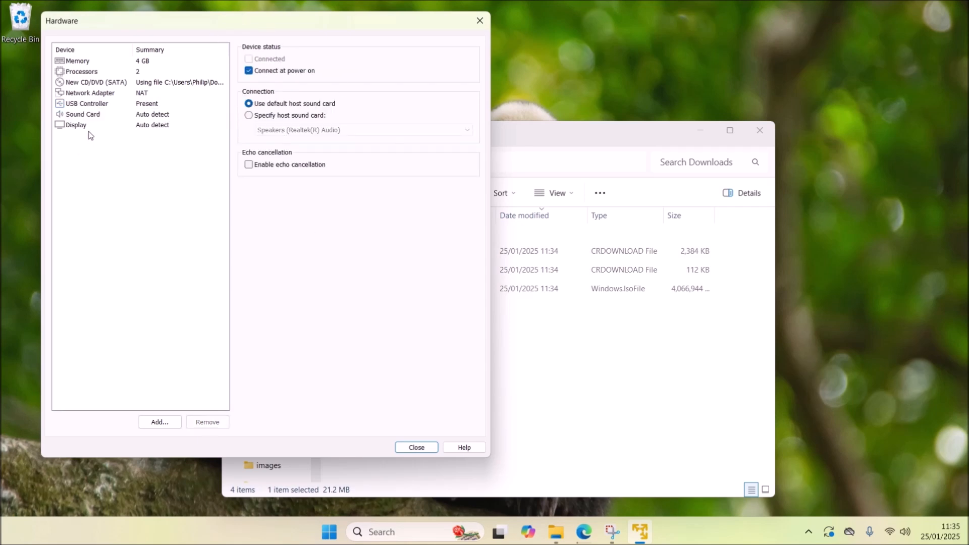
pyautogui.click(89, 126)
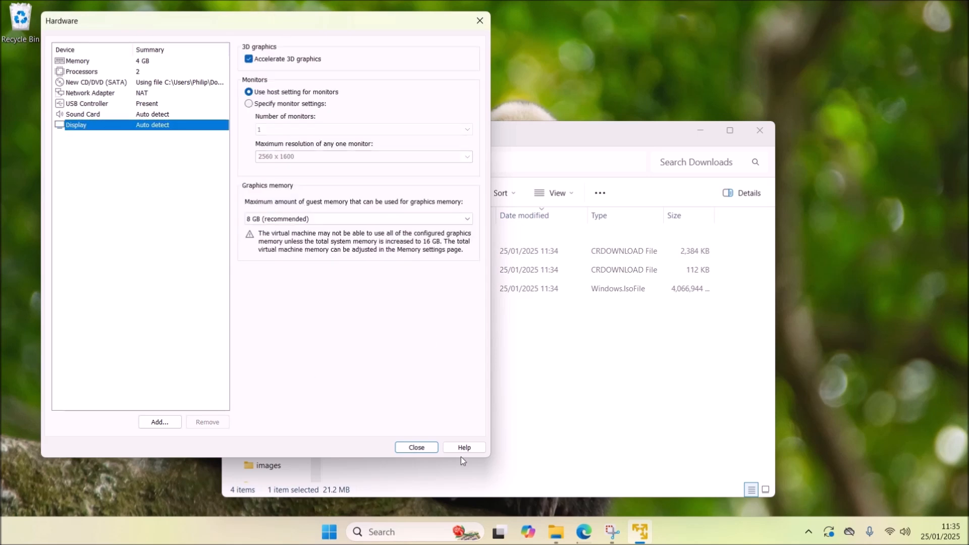
pyautogui.click(411, 448)
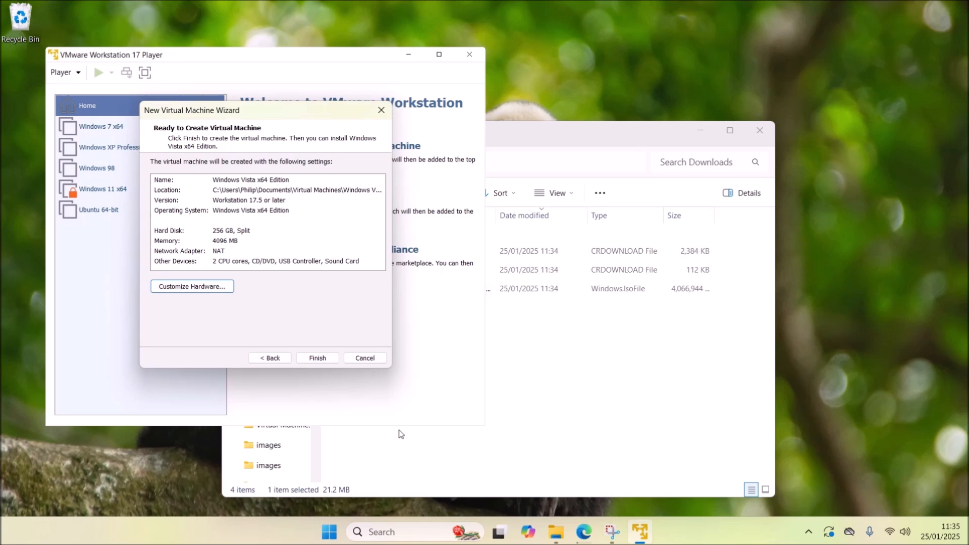
# - Finish creating the virtual machine and power it on to boot the Windows Vista setup, directing input to the guest
pyautogui.click(311, 356)
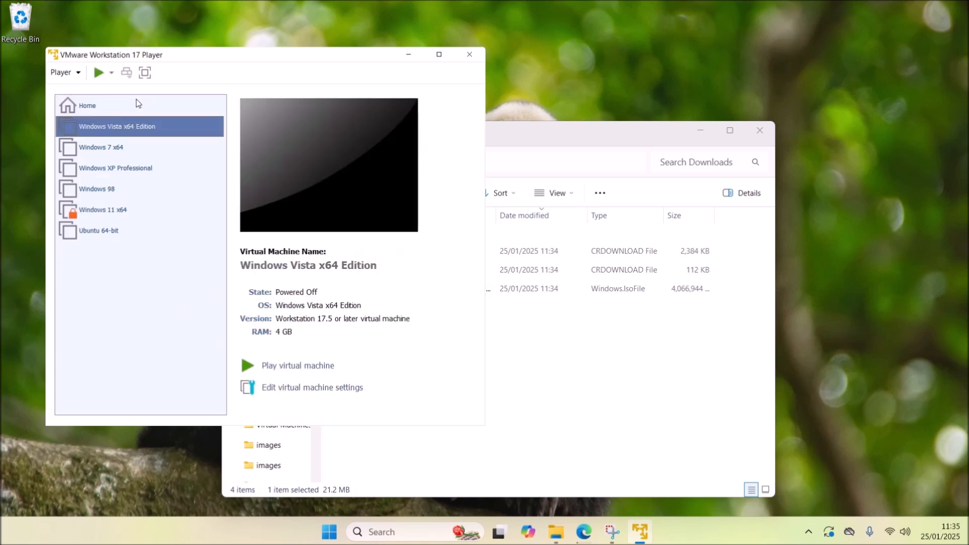
pyautogui.click(100, 74)
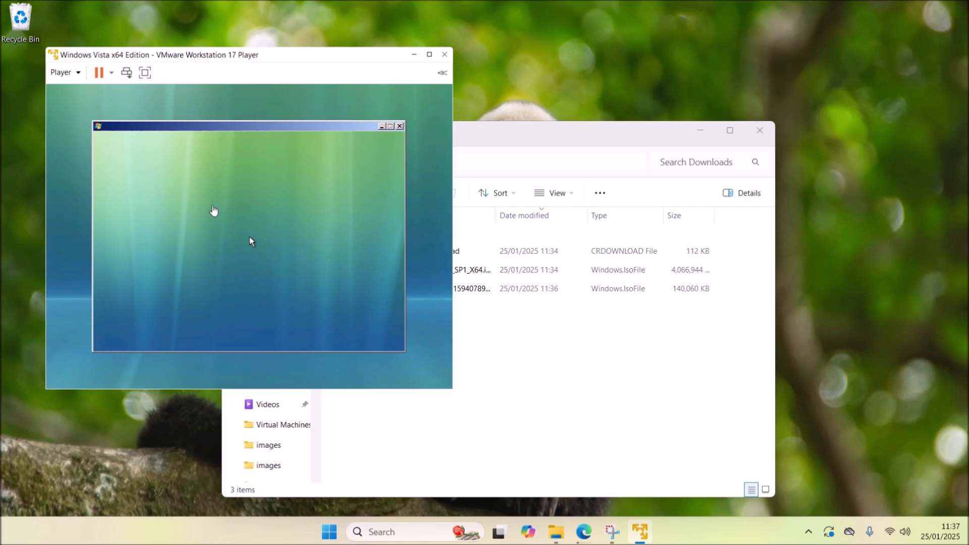
pyautogui.click(251, 241)
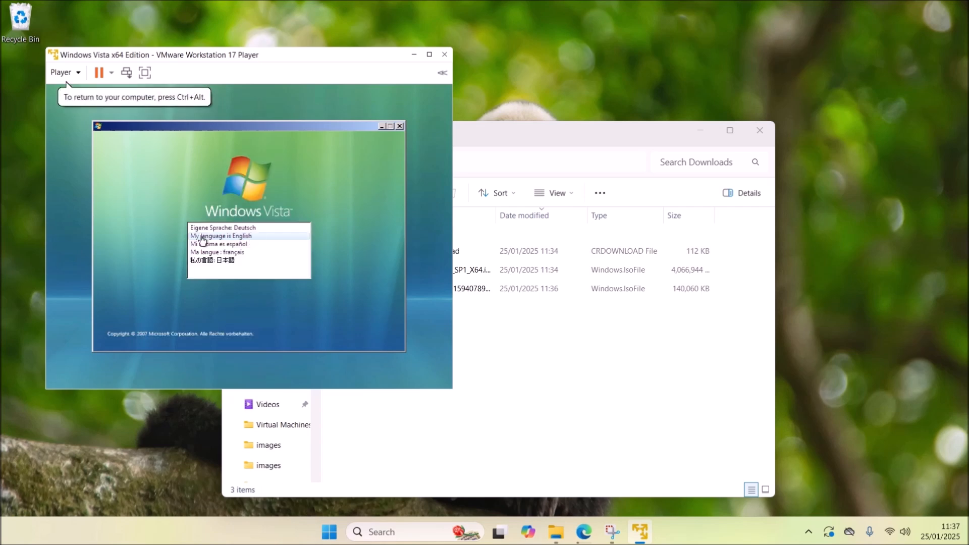
# - Choose English as the setup language, set the time and currency format to English (United Kingdom), and continue
pyautogui.click(267, 238)
pyautogui.click(259, 258)
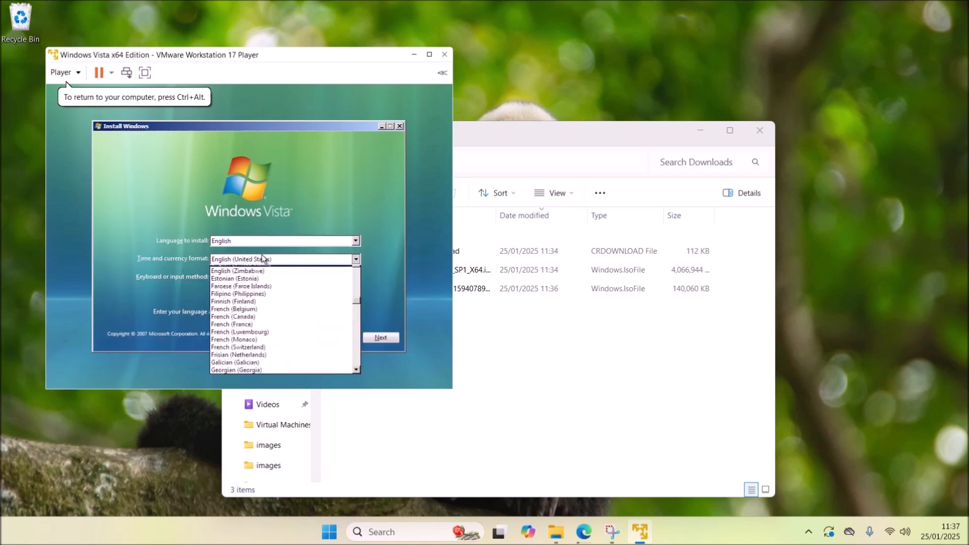
pyautogui.scroll(1, 272, 280)
pyautogui.click(272, 285)
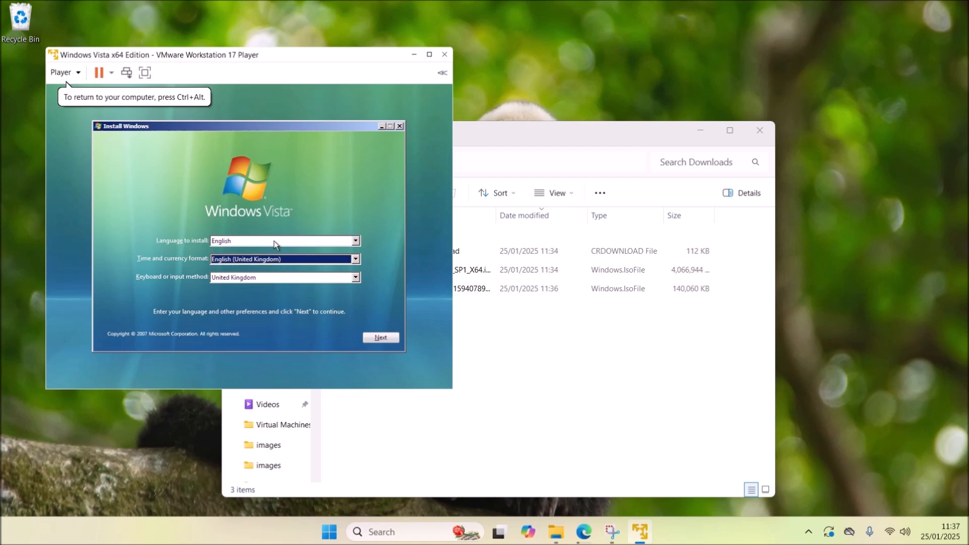
pyautogui.click(391, 338)
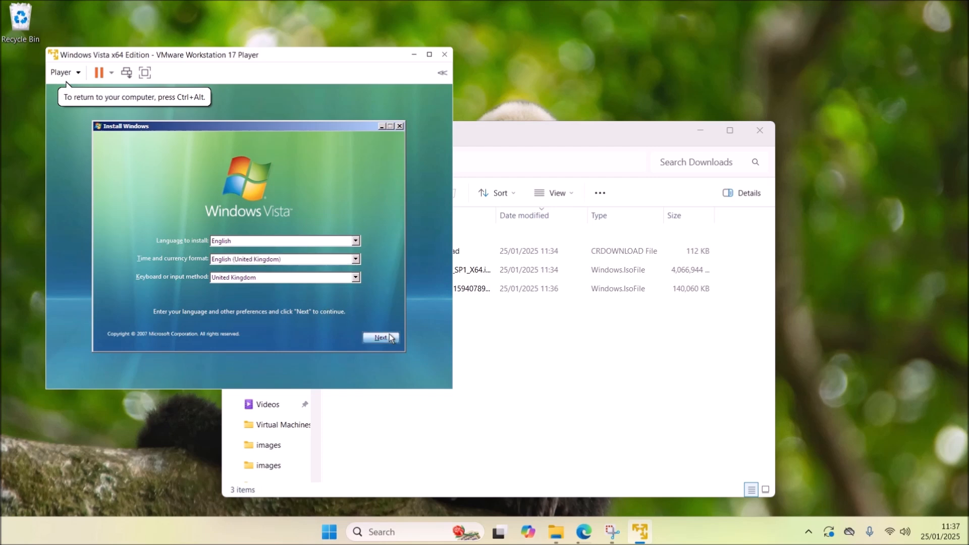
# - Start the Vista installation, accept the license terms, and run a custom install on the Disk 0 unallocated space
pyautogui.click(257, 240)
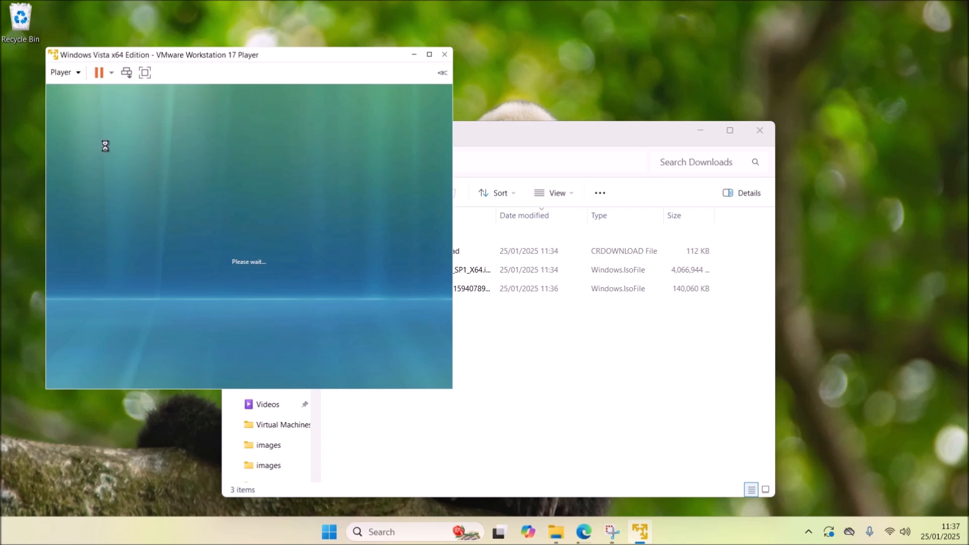
pyautogui.click(182, 304)
pyautogui.click(371, 326)
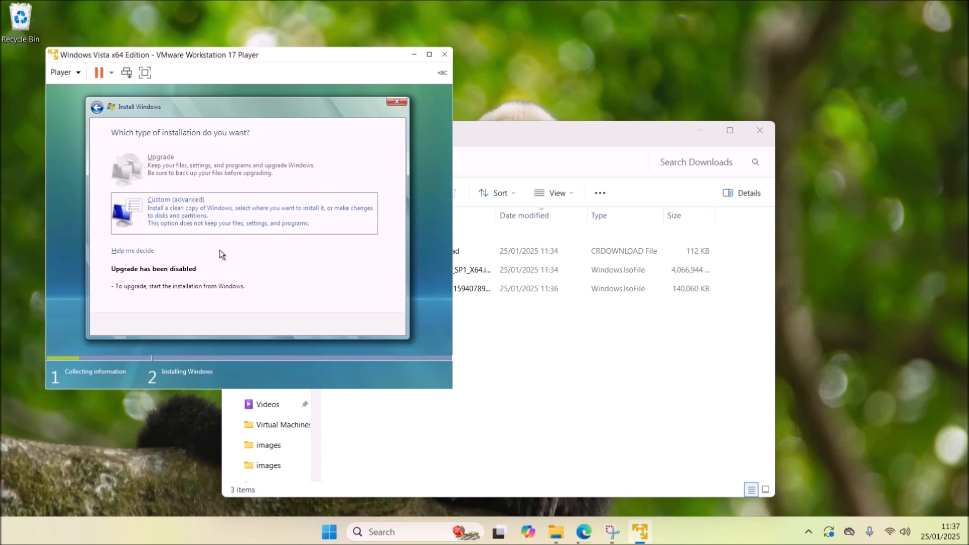
pyautogui.click(272, 216)
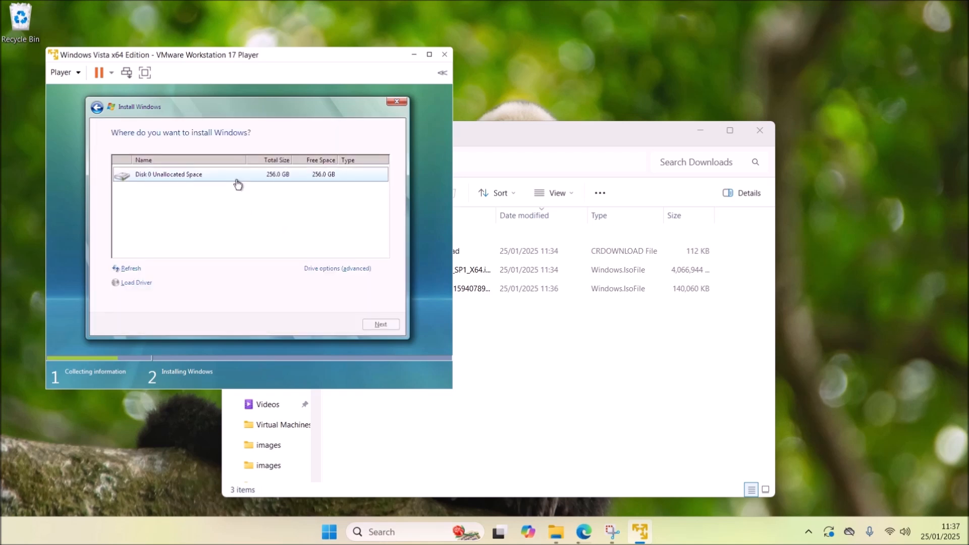
pyautogui.click(380, 324)
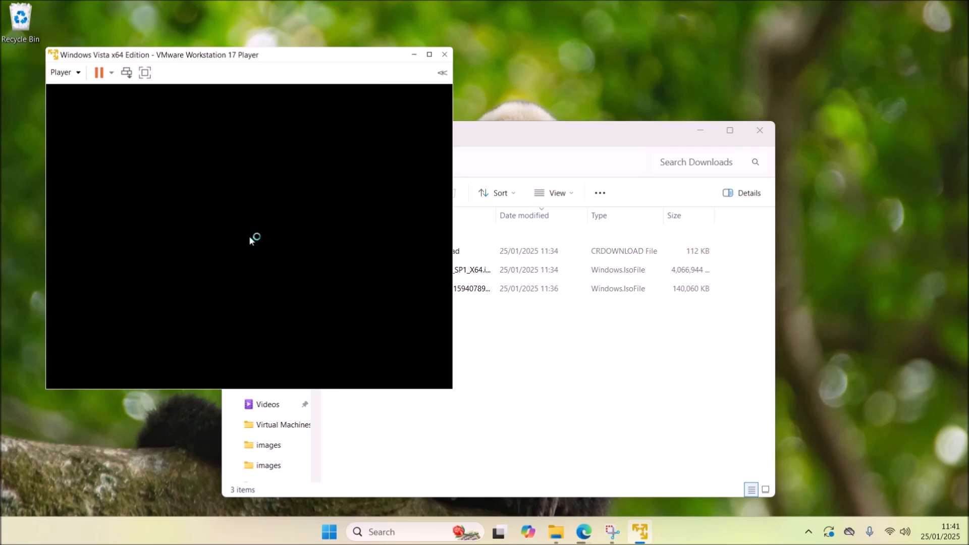
# - Enter the account's user name without a password and name the computer VM, keeping the default picture and background
pyautogui.write('Philip')
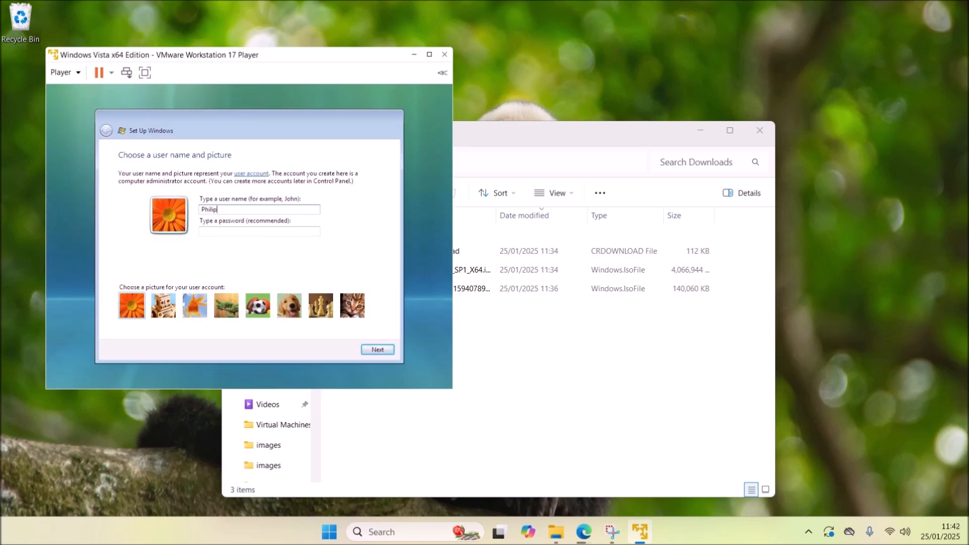
pyautogui.press('Return')
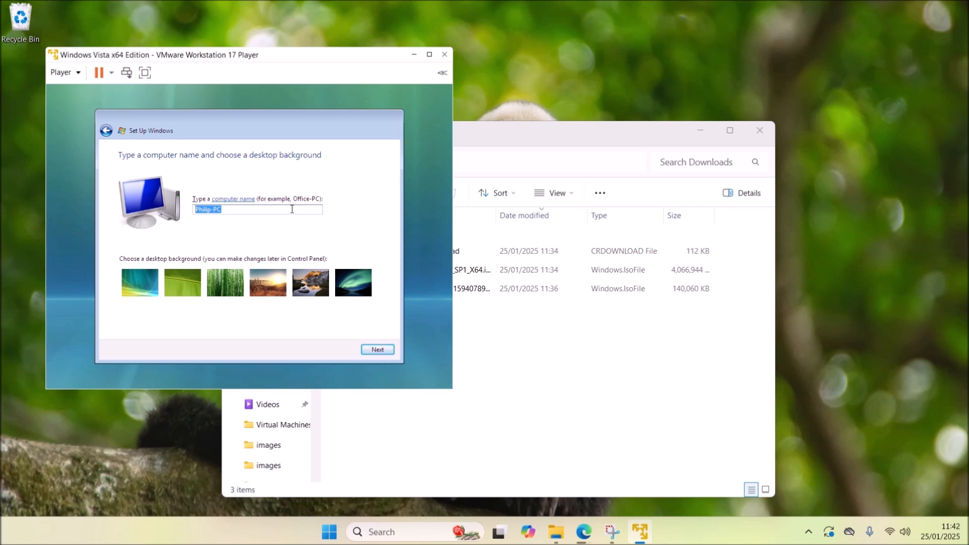
pyautogui.write('VM')
pyautogui.press('Return')
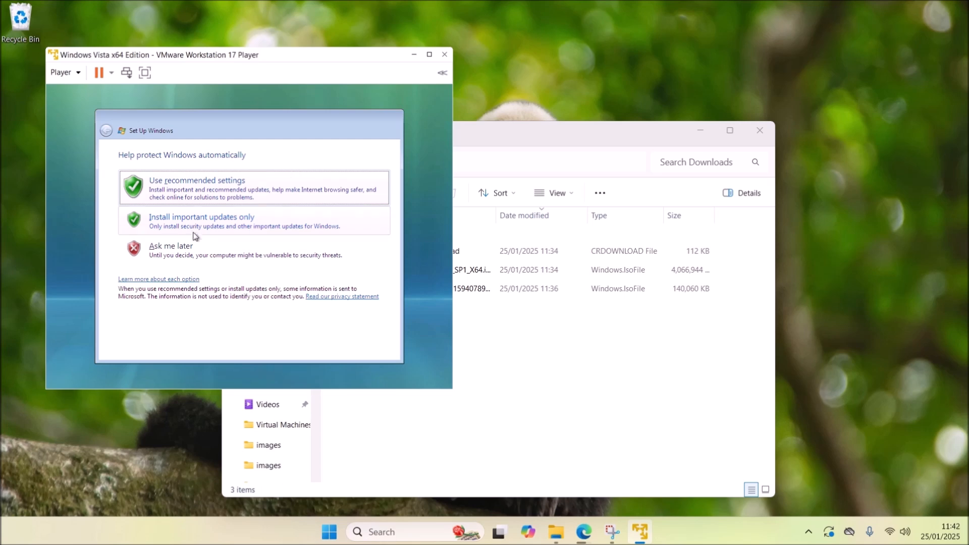
# - Complete Windows setup by deferring the update choice, accepting the GMT time zone and choosing the Work location, and dismiss the Welcome Center
pyautogui.click(303, 246)
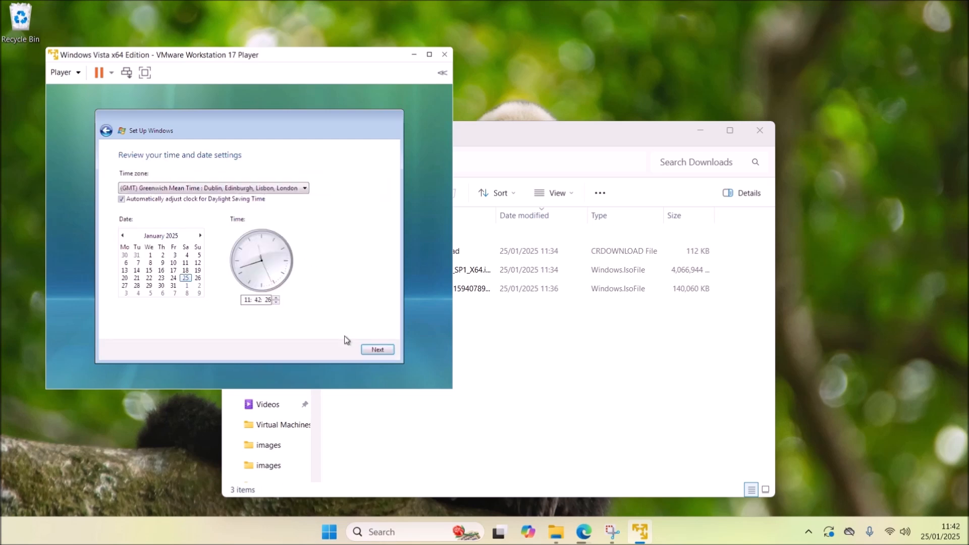
pyautogui.click(377, 350)
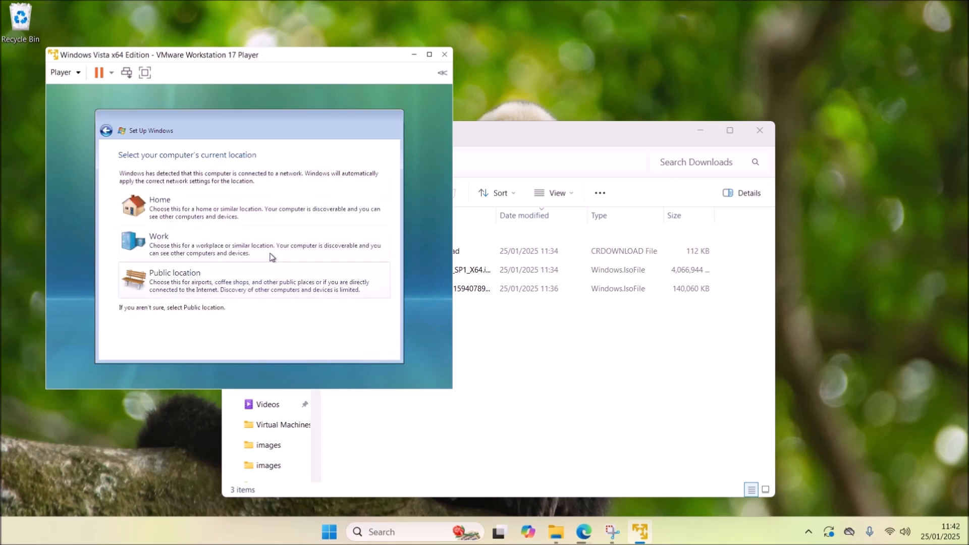
pyautogui.click(267, 252)
pyautogui.click(392, 350)
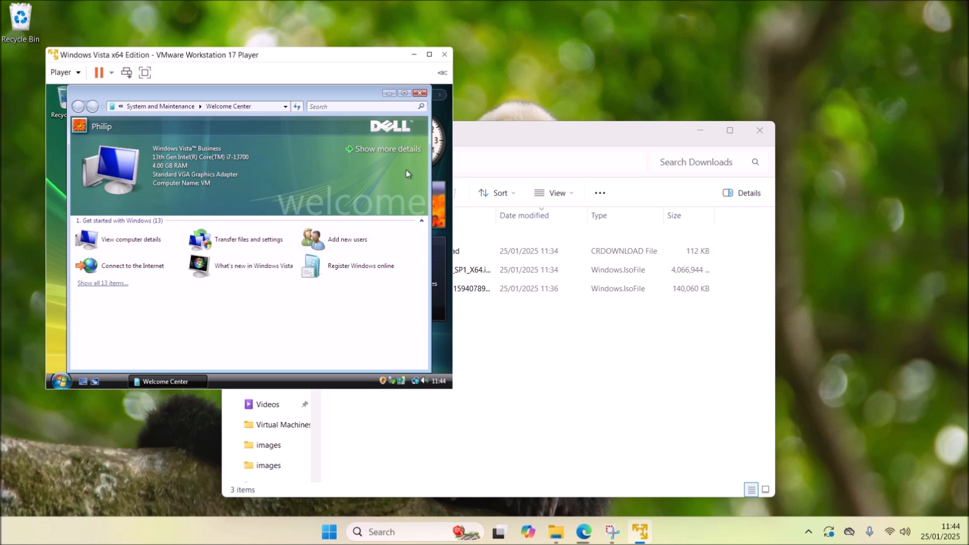
pyautogui.click(421, 94)
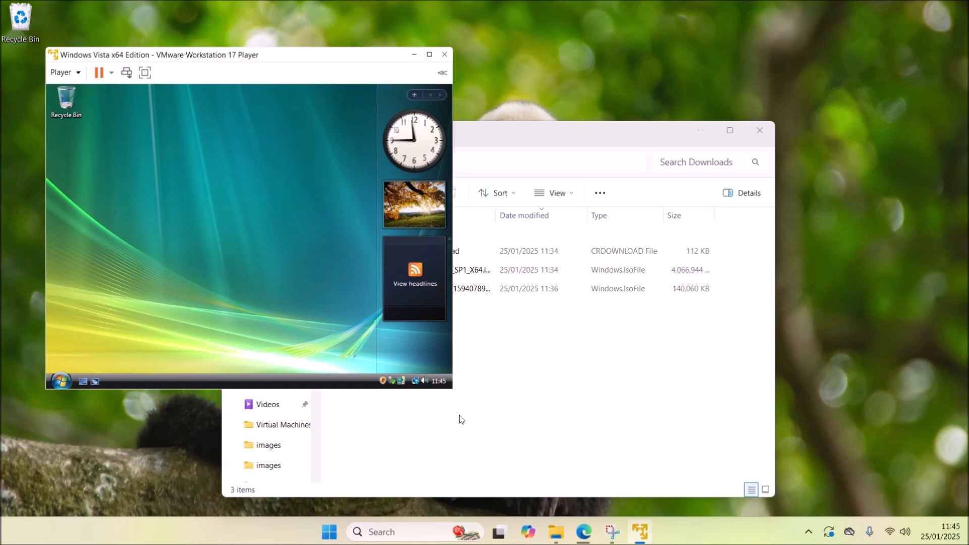
# - Switch to Microsoft Edge, close the surplus search and catalog tabs, and return to the Windows Vista guest guide on GitHub
pyautogui.click(583, 531)
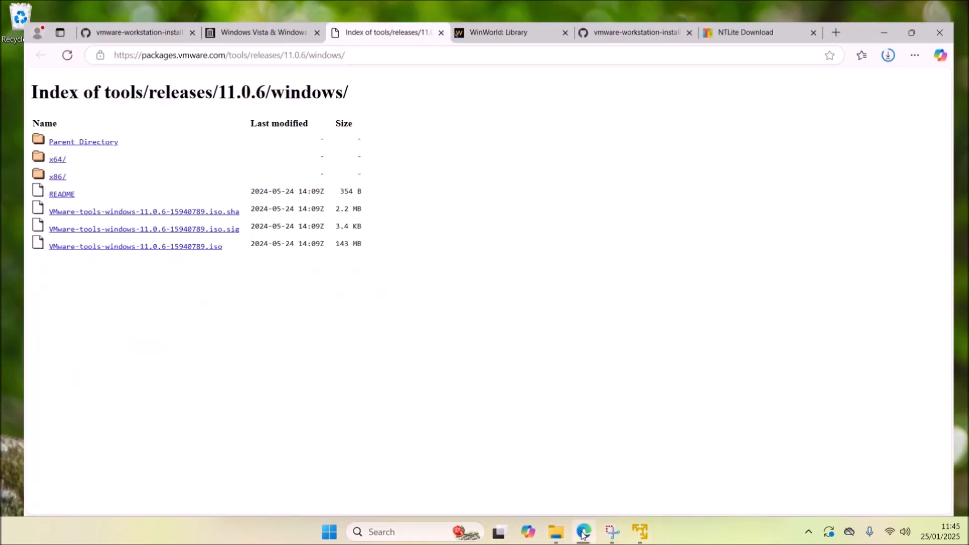
pyautogui.click(903, 33)
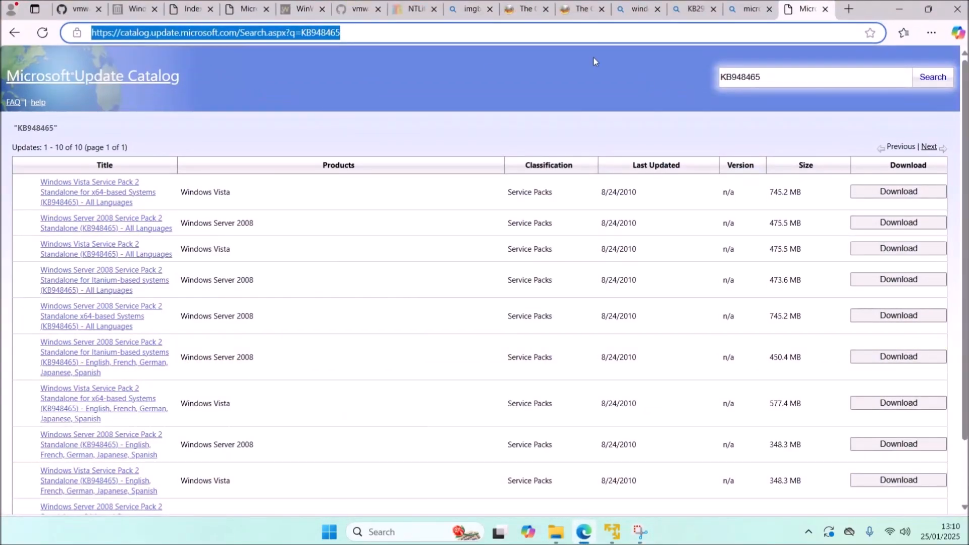
pyautogui.click(825, 9)
pyautogui.click(825, 9)
pyautogui.click(825, 10)
pyautogui.click(825, 10)
pyautogui.click(825, 9)
pyautogui.click(825, 9)
pyautogui.click(825, 10)
pyautogui.click(106, 9)
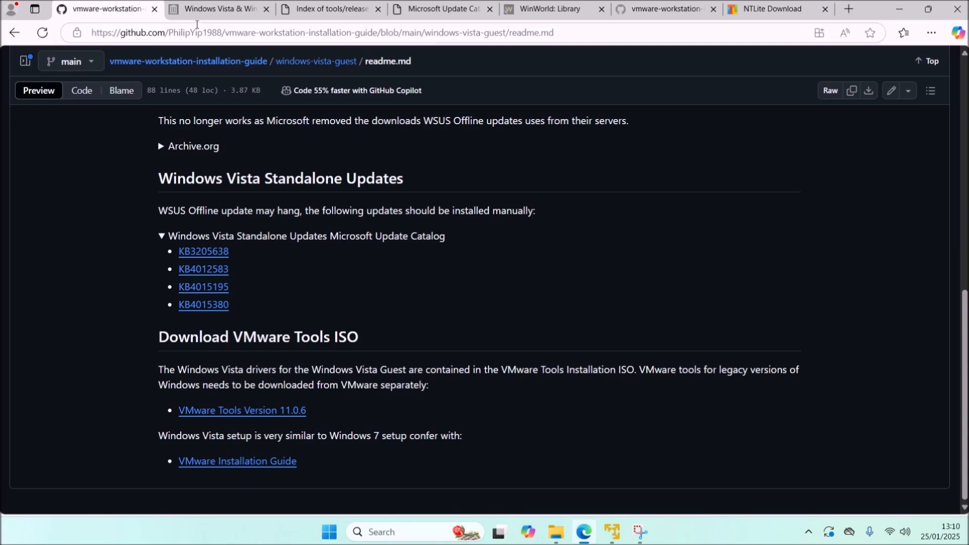
# - Expand the Windows Vista standalone updates list and open KB948465, KB3205638, KB4012583, KB4015195 and KB4015380 in separate background tabs
pyautogui.scroll(10, 227, 132)
pyautogui.scroll(-8, 227, 133)
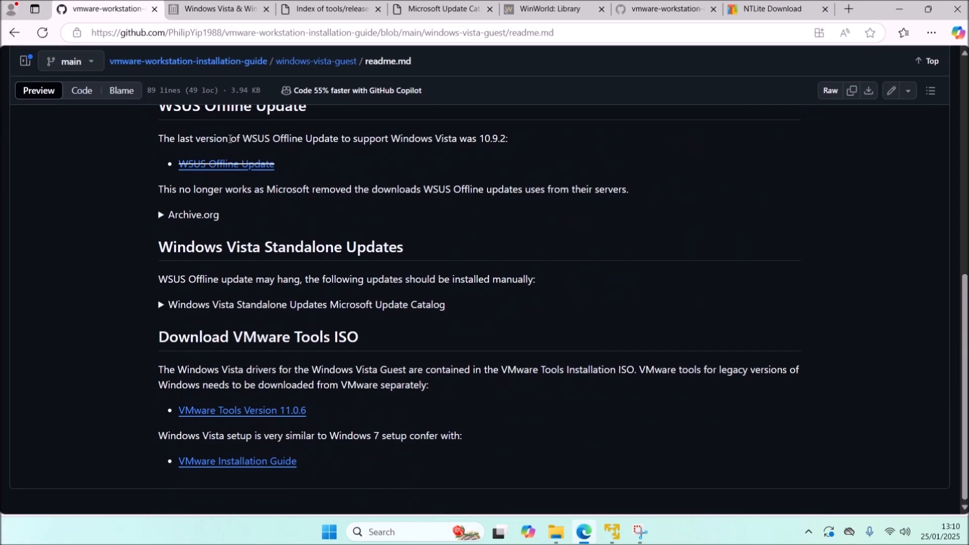
pyautogui.click(162, 305)
pyautogui.scroll(-1, 221, 305)
pyautogui.scroll(-1, 221, 305)
pyautogui.middleClick(214, 233)
pyautogui.middleClick(210, 252)
pyautogui.middleClick(213, 270)
pyautogui.middleClick(212, 286)
pyautogui.middleClick(212, 305)
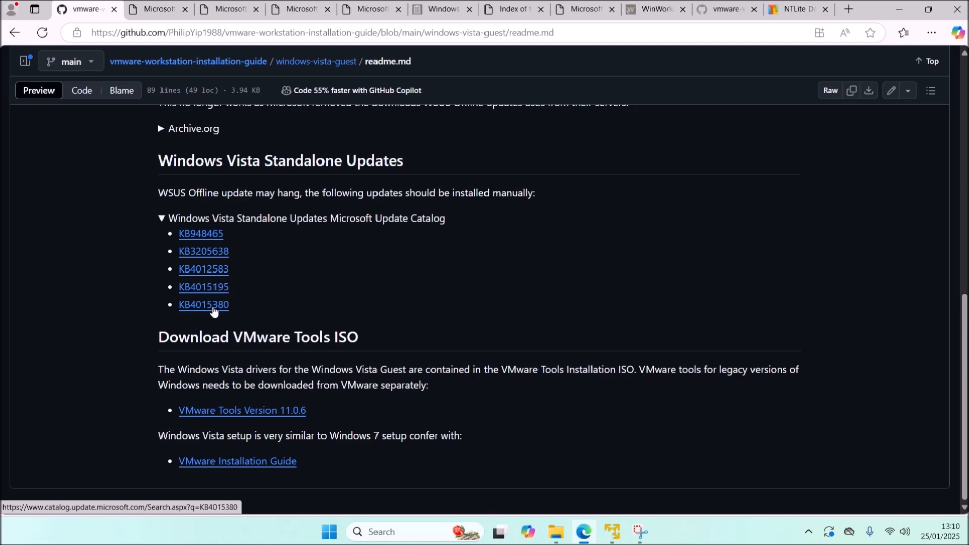
# - Download Windows Vista Service Pack 2 Standalone for x64-based Systems (KB948465) - All Languages and close its catalog tab
pyautogui.hotkey('ctrl', 'Tab')
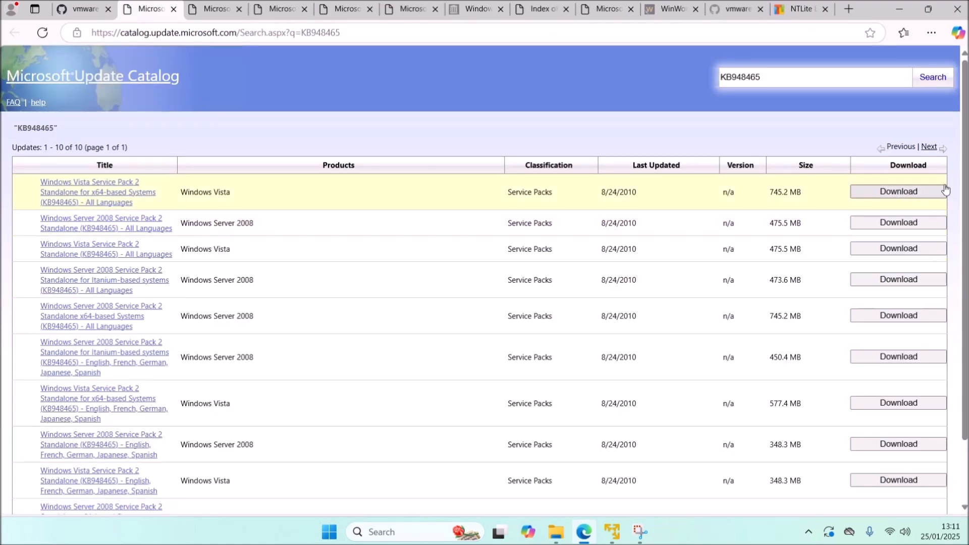
pyautogui.click(876, 192)
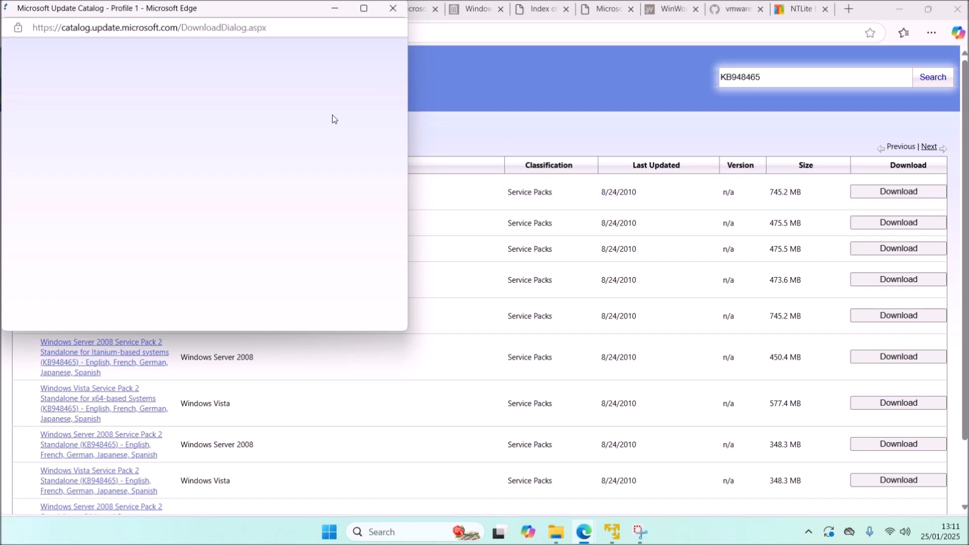
pyautogui.click(263, 152)
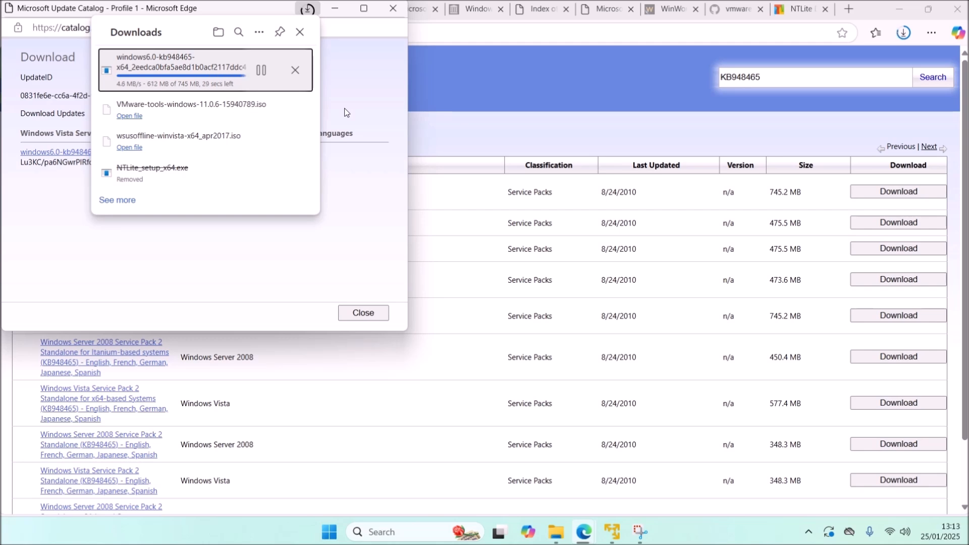
pyautogui.click(383, 266)
pyautogui.click(362, 312)
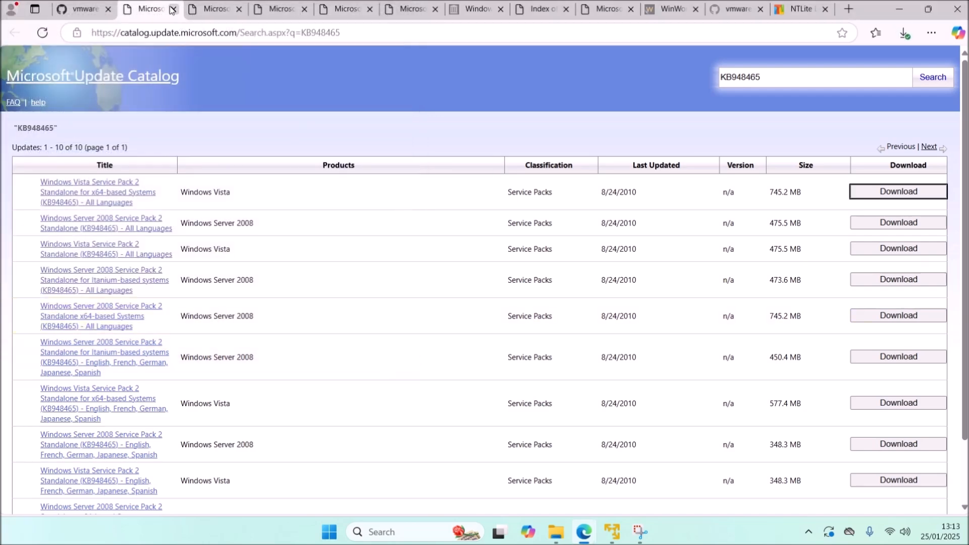
pyautogui.click(148, 8)
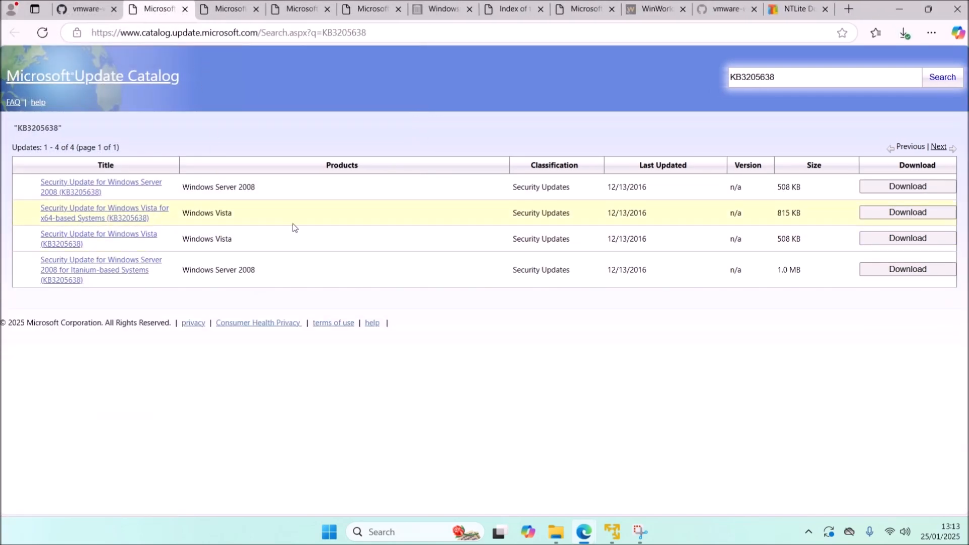
# - Download the KB3205638 security update for Windows Vista x64-based systems and close its catalog tab
pyautogui.click(866, 212)
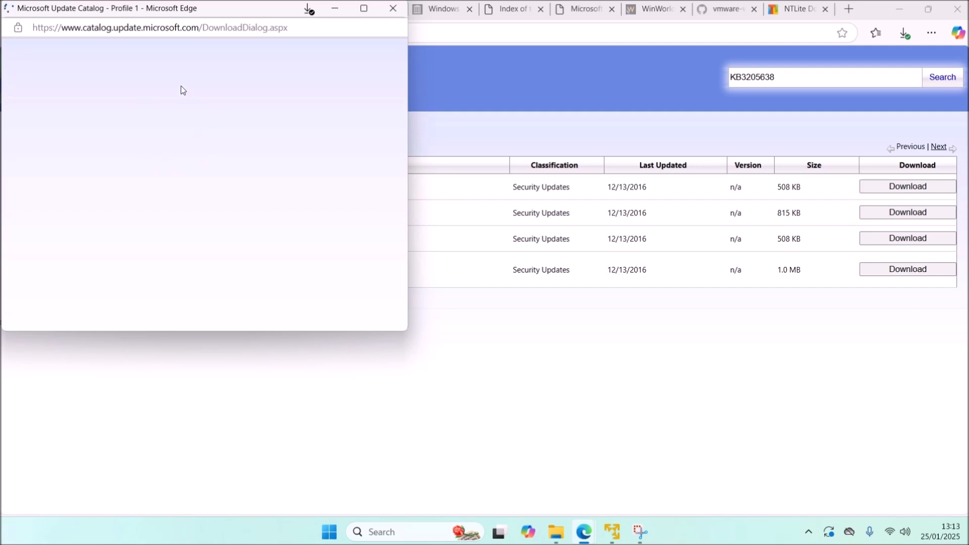
pyautogui.click(251, 154)
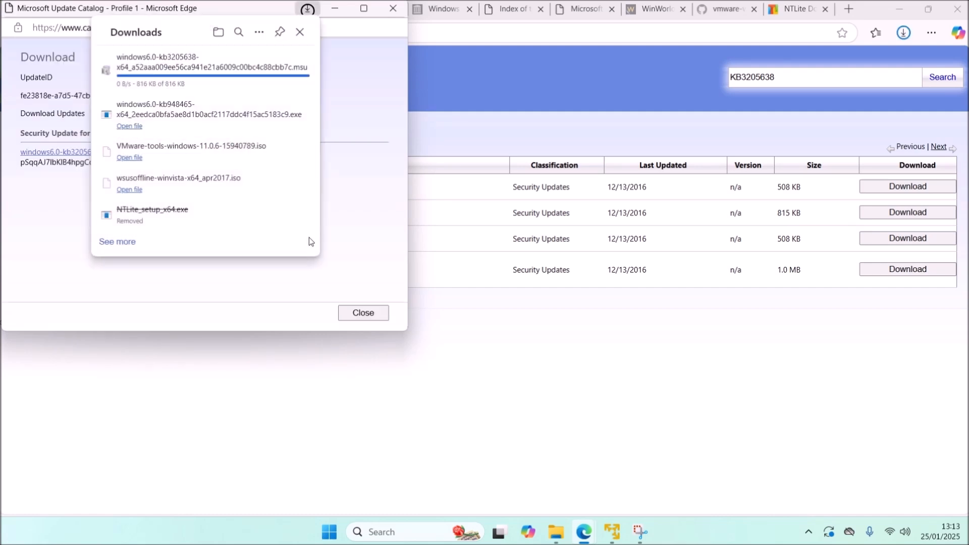
pyautogui.click(364, 313)
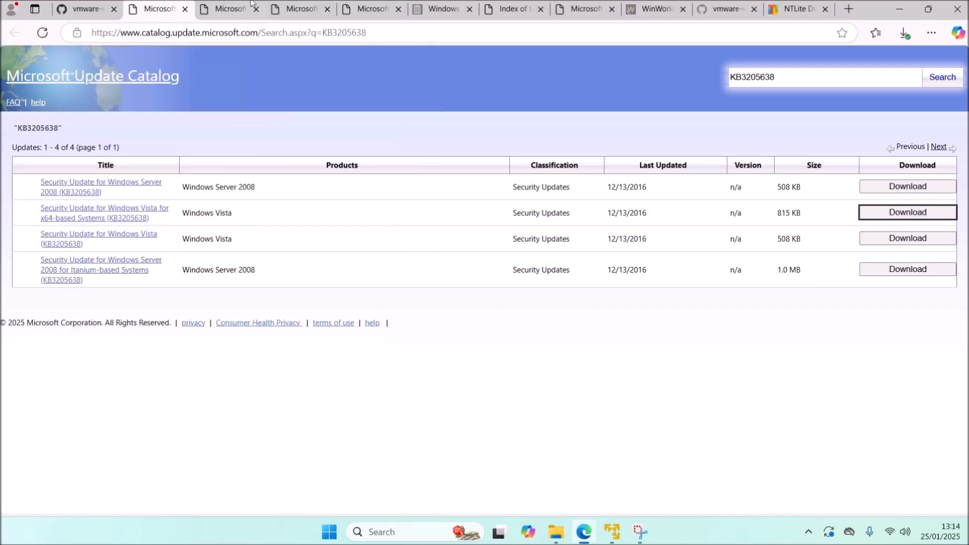
pyautogui.click(184, 9)
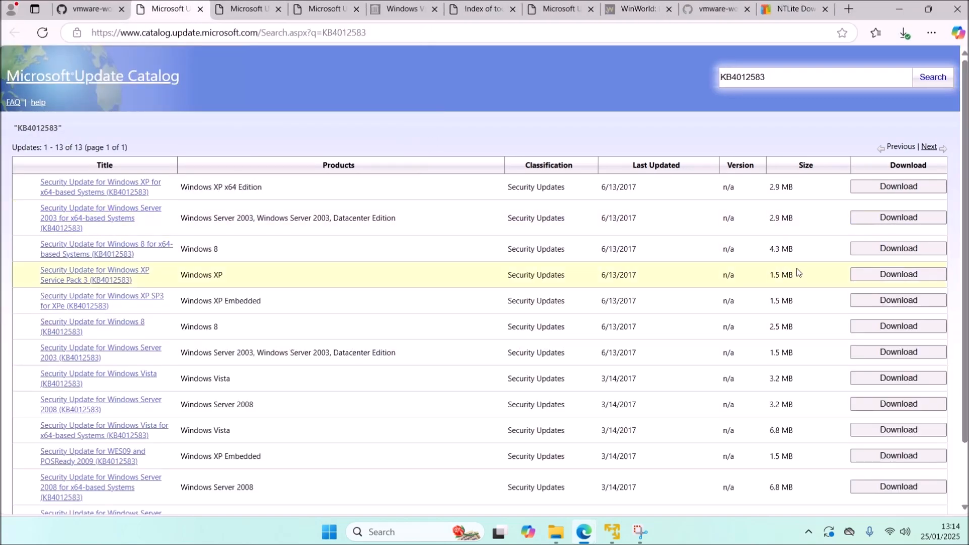
# - Download the KB4012583 security update for Windows Vista x64-based systems and close its catalog tab
pyautogui.scroll(-1, 780, 271)
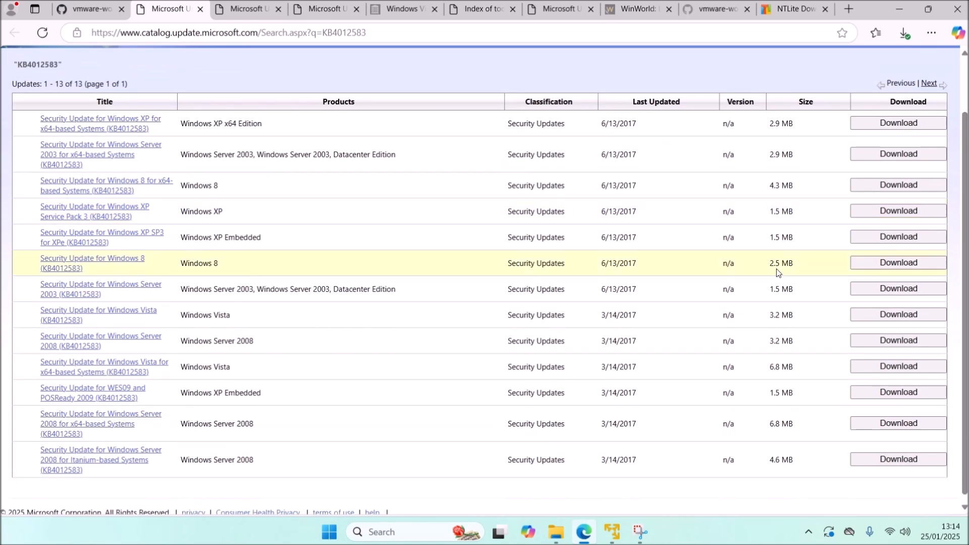
pyautogui.click(898, 367)
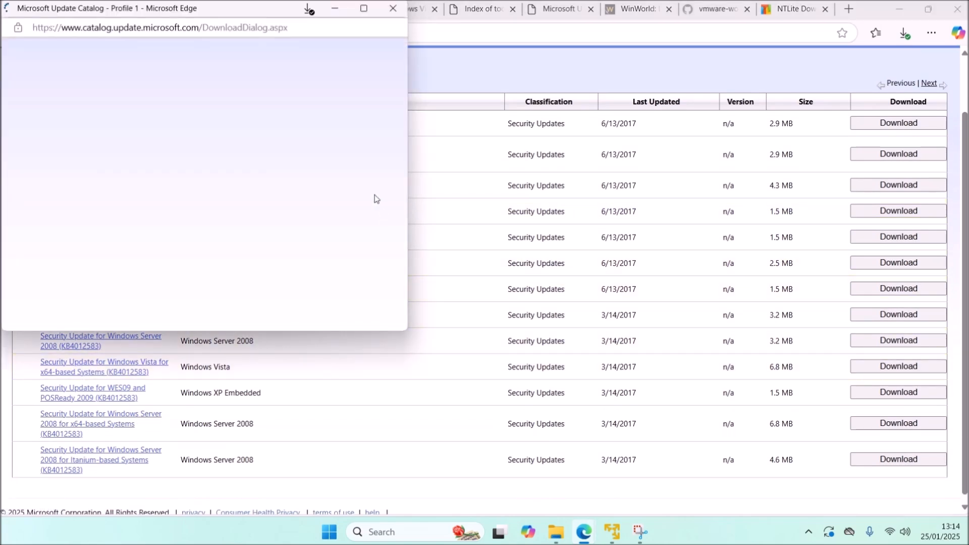
pyautogui.click(274, 154)
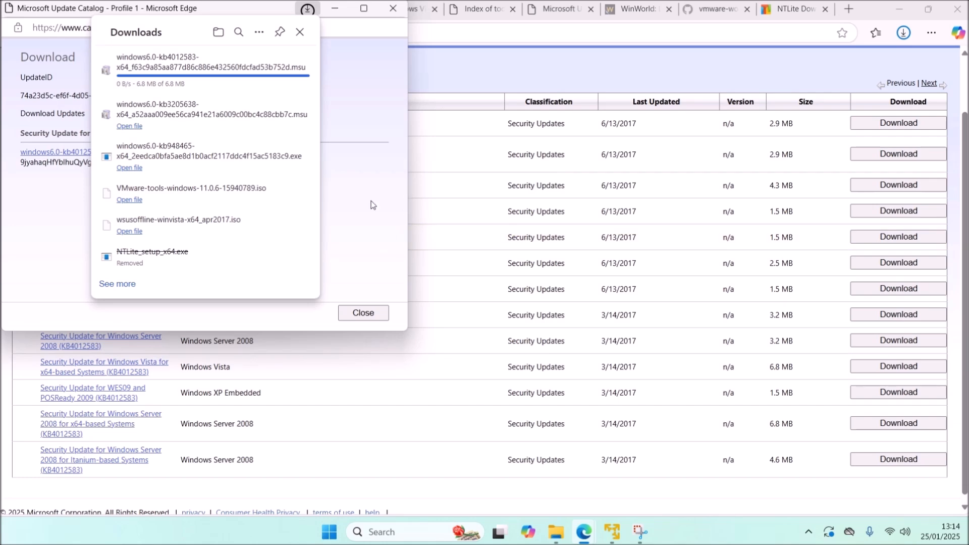
pyautogui.click(372, 311)
pyautogui.click(187, 9)
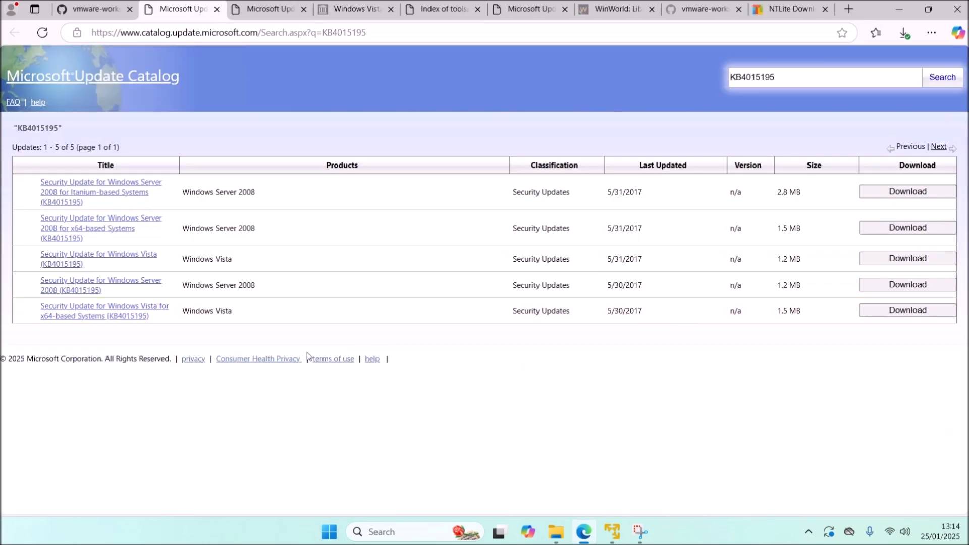
# - Download the KB4015195 security update for Windows Vista x64-based systems and close its catalog tab
pyautogui.click(908, 310)
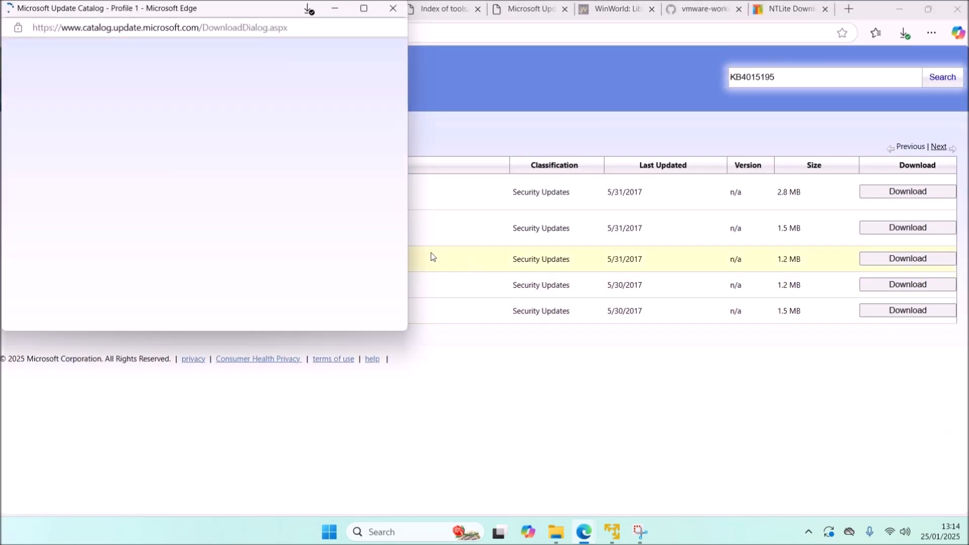
pyautogui.click(268, 153)
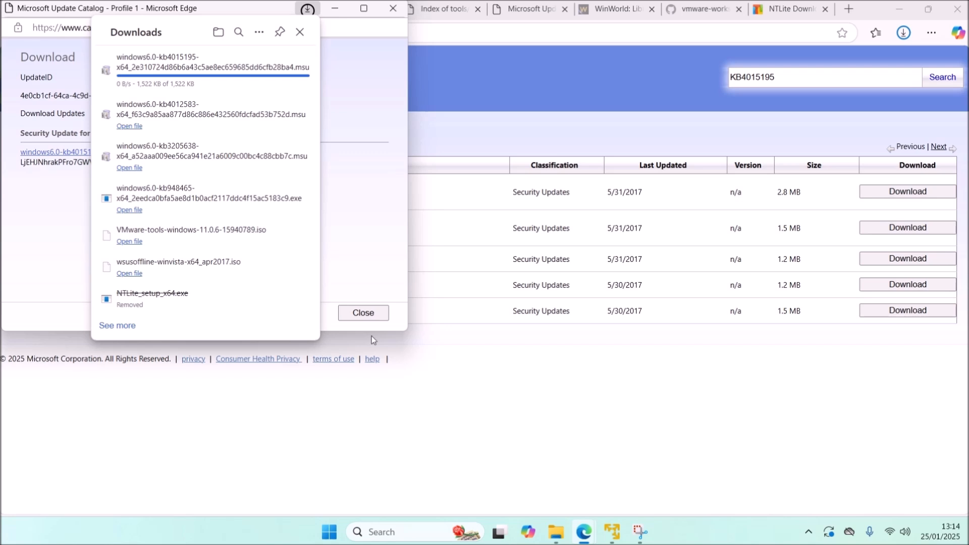
pyautogui.click(382, 311)
pyautogui.click(217, 9)
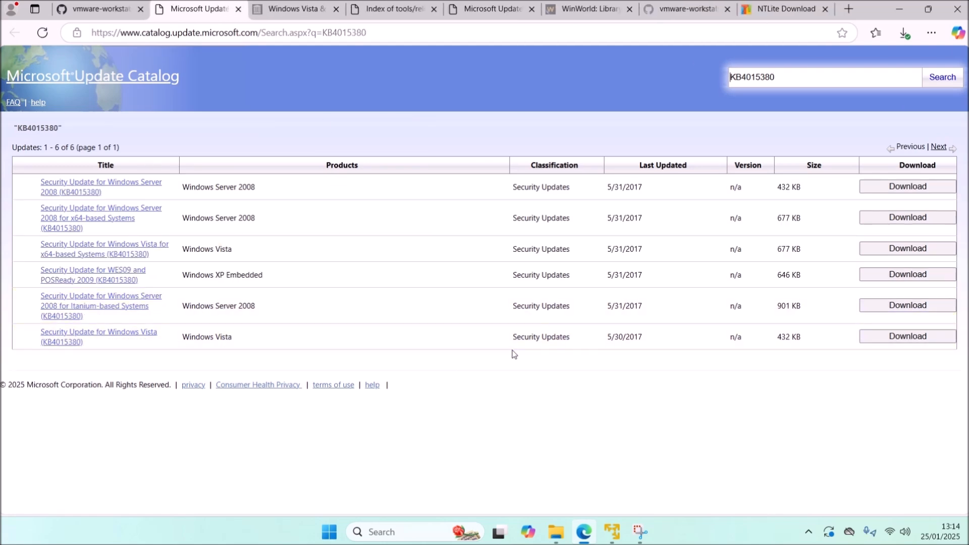
# - Download the KB4015380 security update for Windows Vista x64-based systems and minimize the browser
pyautogui.click(880, 250)
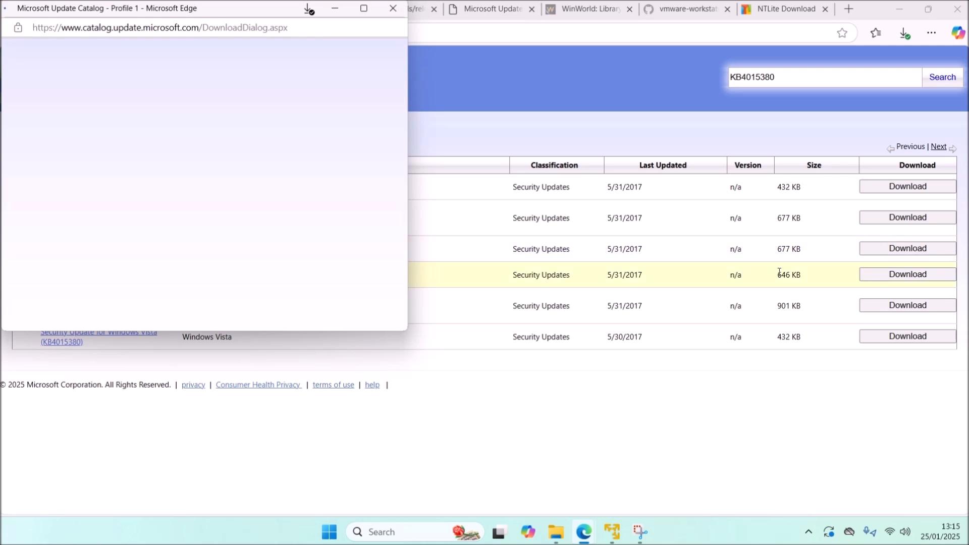
pyautogui.click(219, 151)
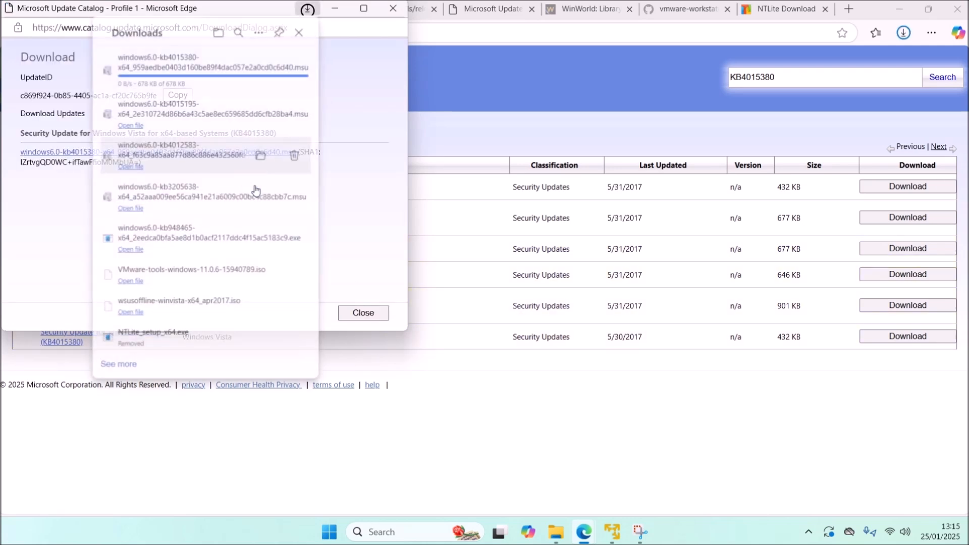
pyautogui.click(384, 309)
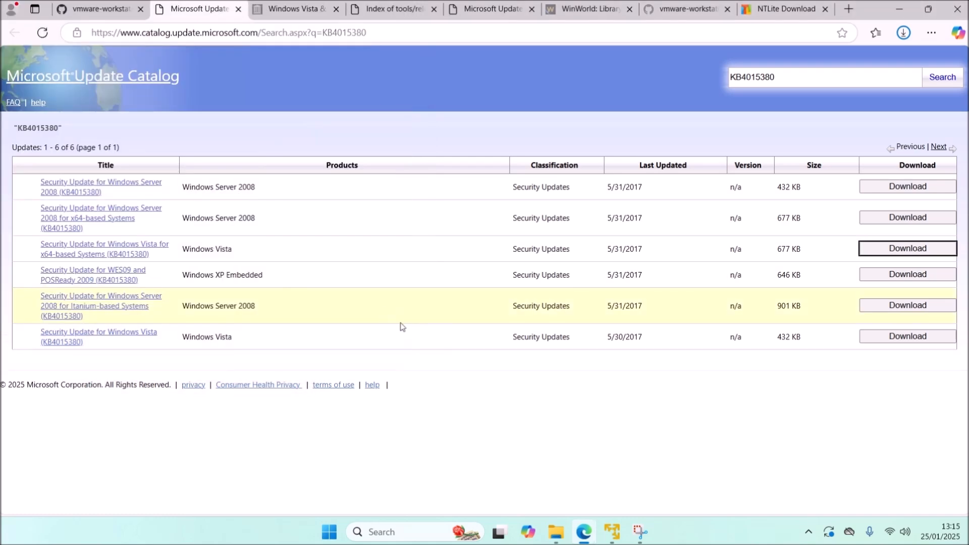
pyautogui.click(898, 10)
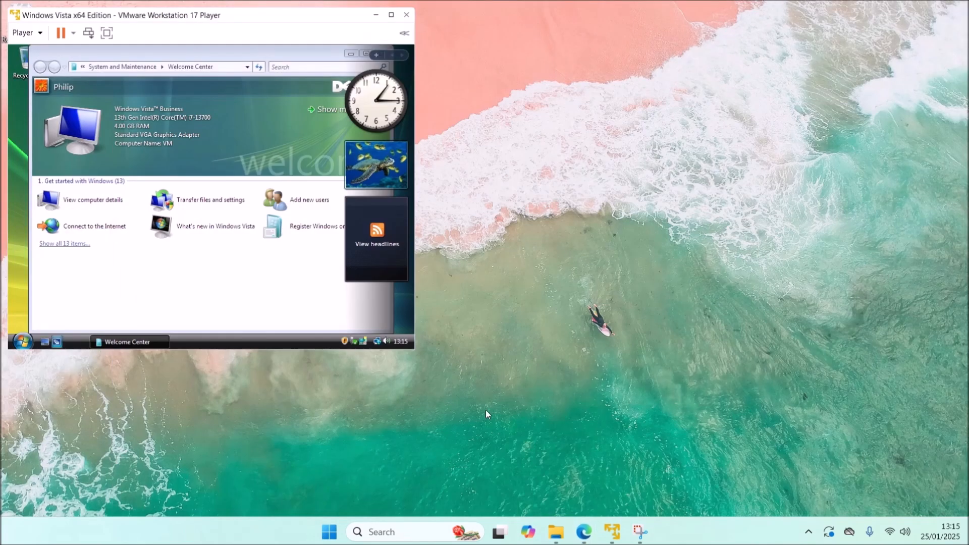
# - Create a folder named UpdatesCD in Downloads and move the service pack and the four KB update files into it
pyautogui.click(555, 532)
pyautogui.click(621, 373)
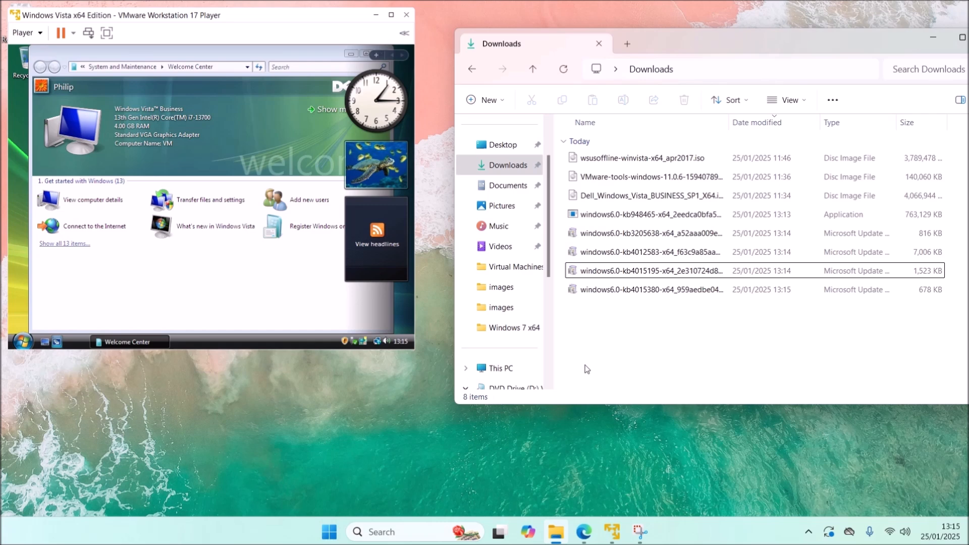
pyautogui.hotkey('ctrl', 'shift', 'n')
pyautogui.write('UpdatesCD')
pyautogui.press('Return')
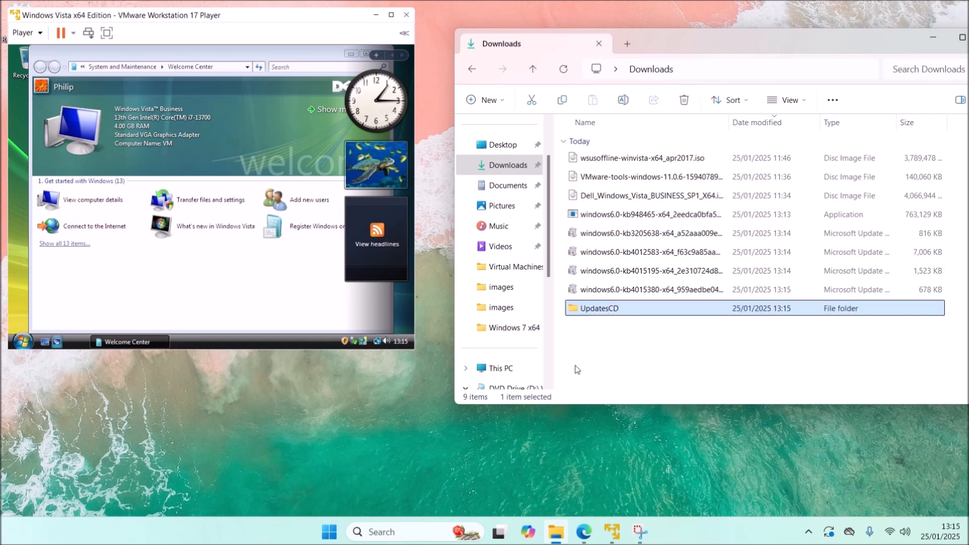
pyautogui.moveTo(562, 212); pyautogui.dragTo(605, 296)
pyautogui.moveTo(606, 272); pyautogui.dragTo(600, 308)
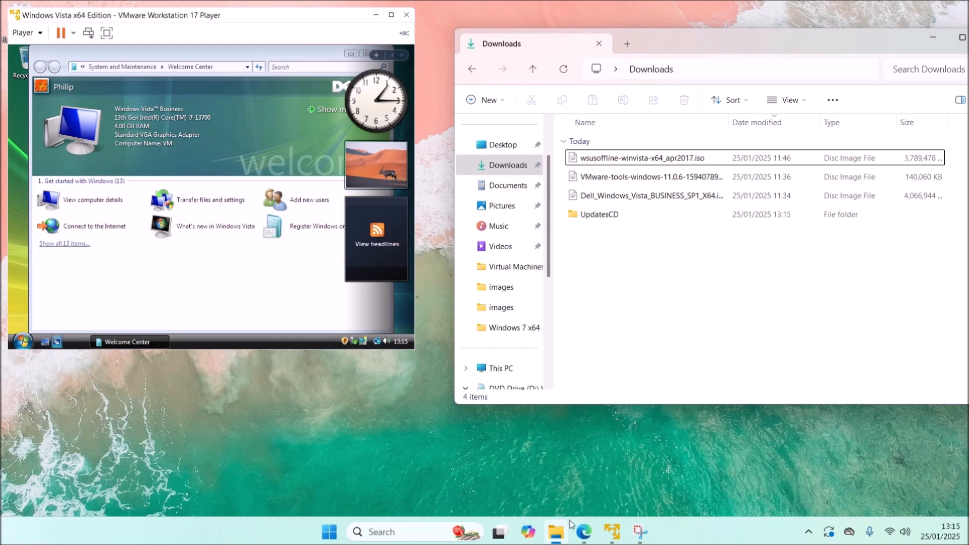
# - Find the ImgBurn website in a new browser tab and download SetupImgBurn_2.5.8.0.exe from the ImgBurn-provided mirror
pyautogui.click(584, 531)
pyautogui.click(848, 9)
pyautogui.write('imgburn')
pyautogui.press('Return')
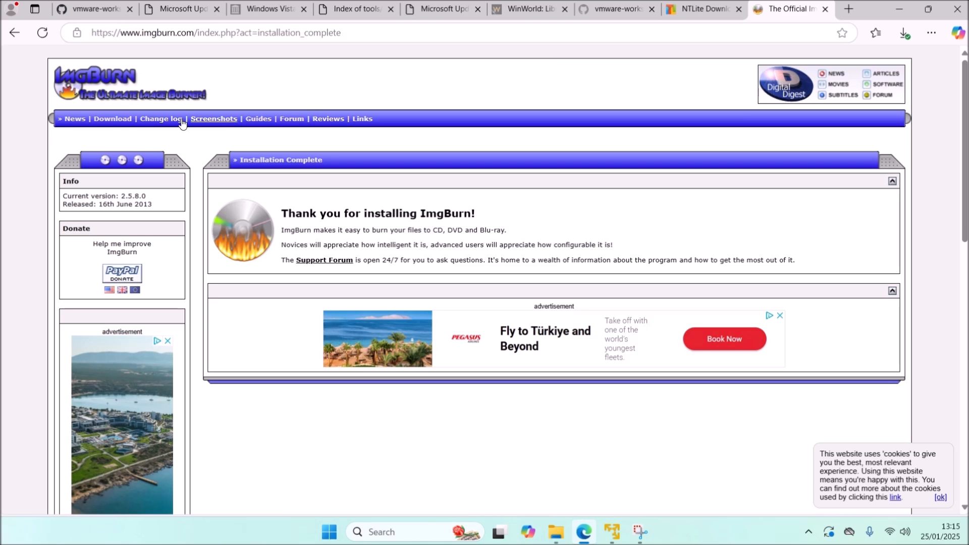
pyautogui.click(112, 119)
pyautogui.click(305, 246)
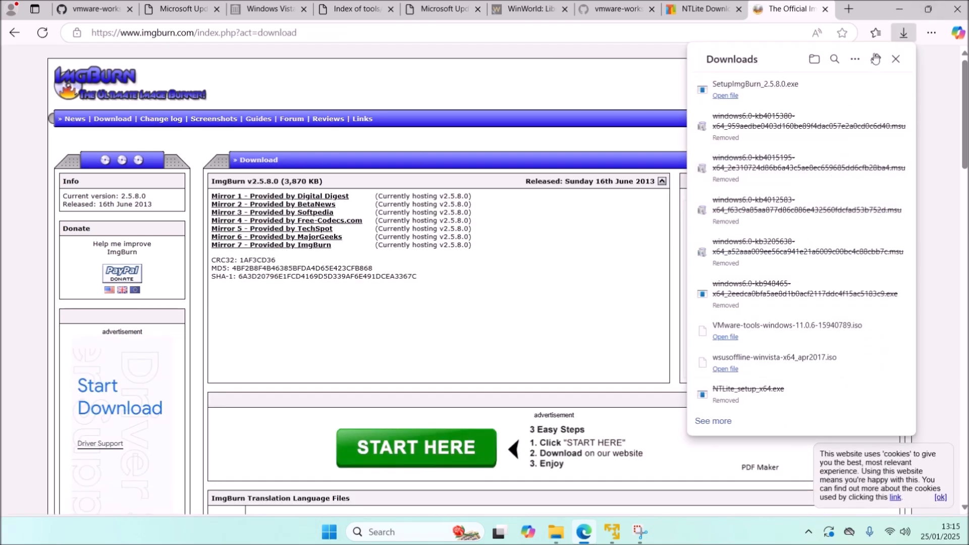
# - Run the downloaded ImgBurn 2.5.8.0 installer through to the end, declining periodic checks for newer versions
pyautogui.click(855, 89)
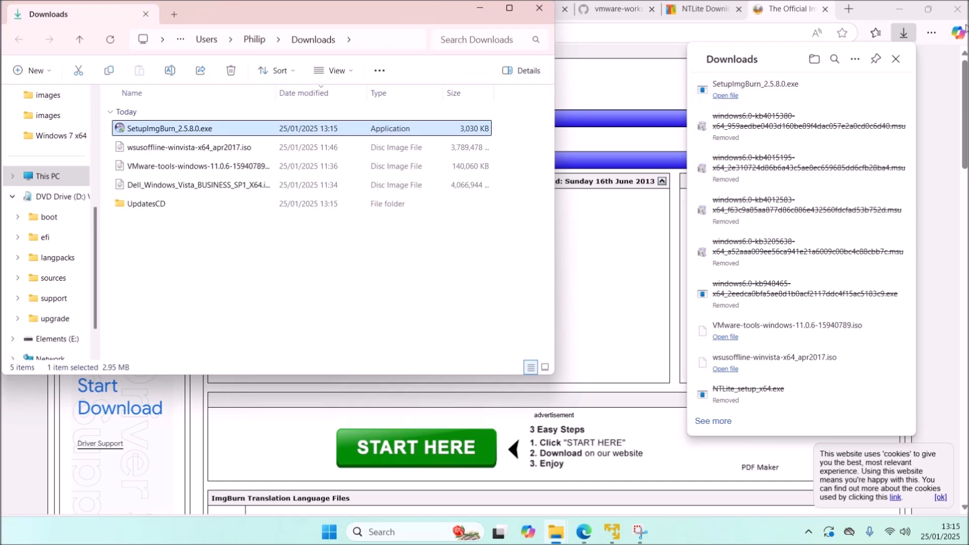
pyautogui.click(900, 9)
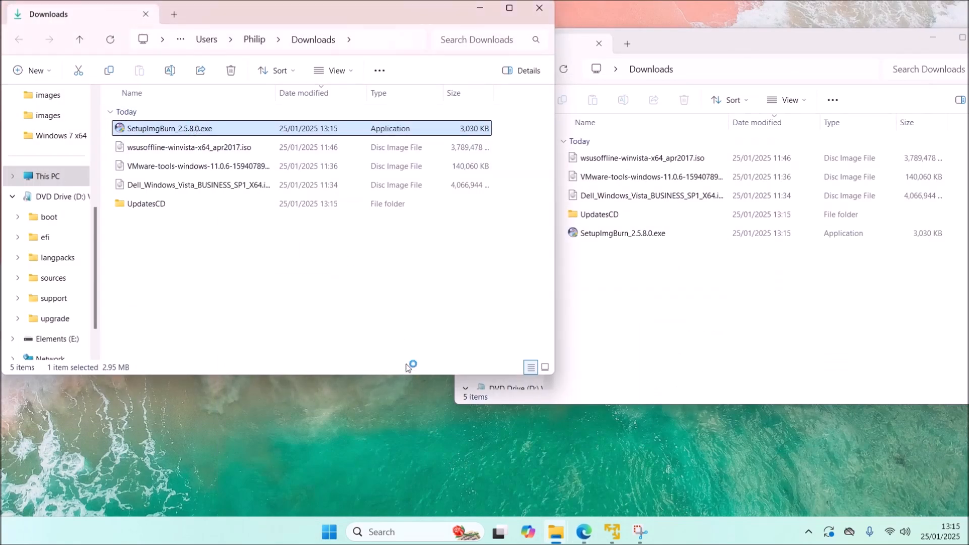
pyautogui.click(553, 365)
pyautogui.click(479, 336)
pyautogui.click(553, 365)
pyautogui.click(553, 365)
pyautogui.click(553, 365)
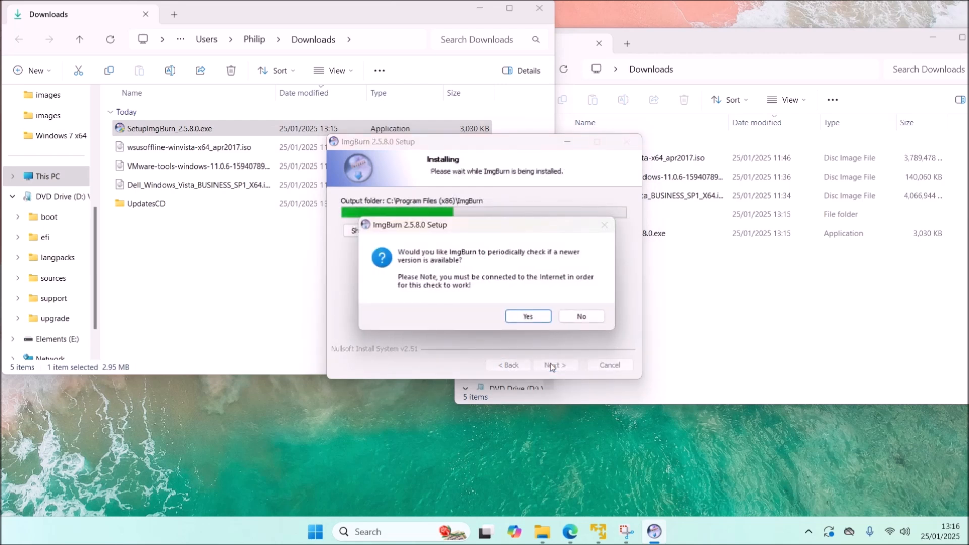
pyautogui.click(581, 316)
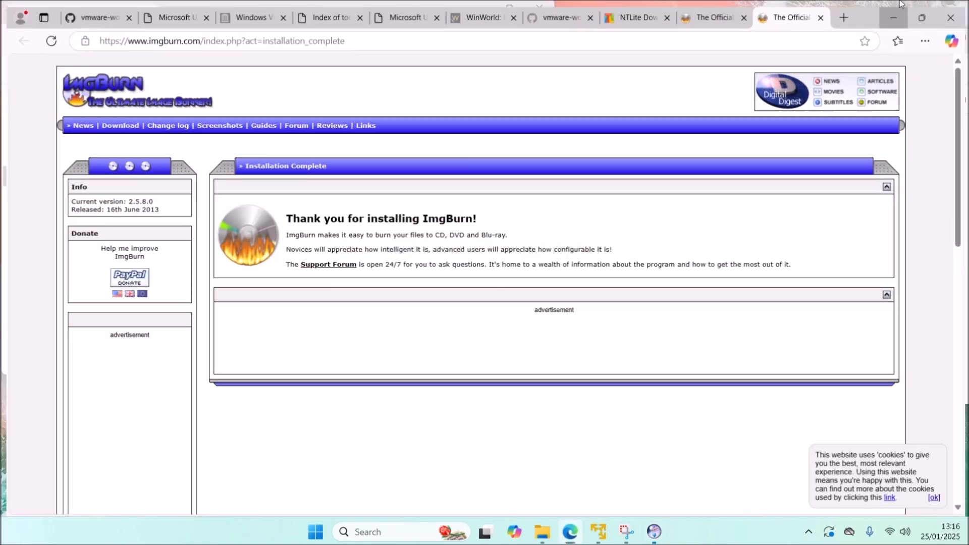
pyautogui.click(893, 17)
pyautogui.click(553, 365)
# - Launch ImgBurn and choose to create an image file from files and folders
pyautogui.click(329, 531)
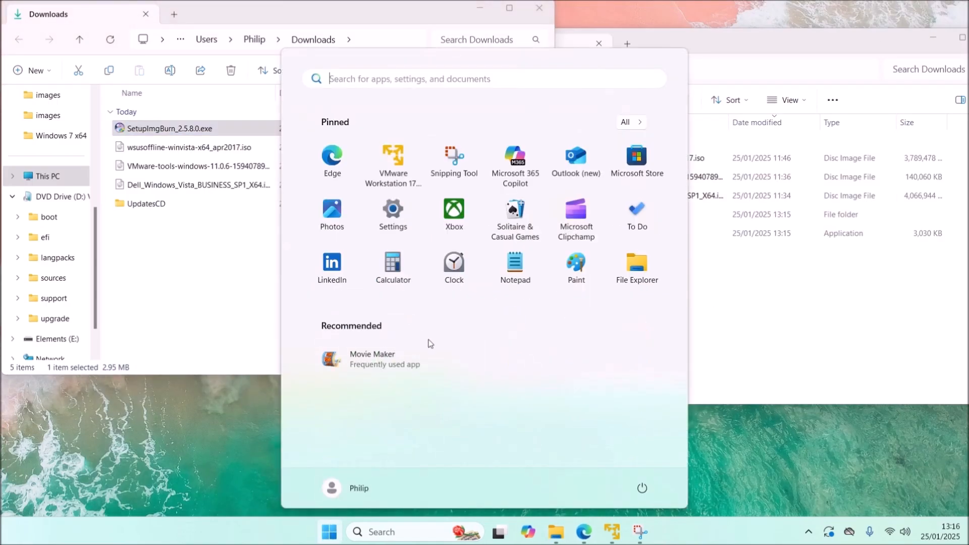
pyautogui.write('img')
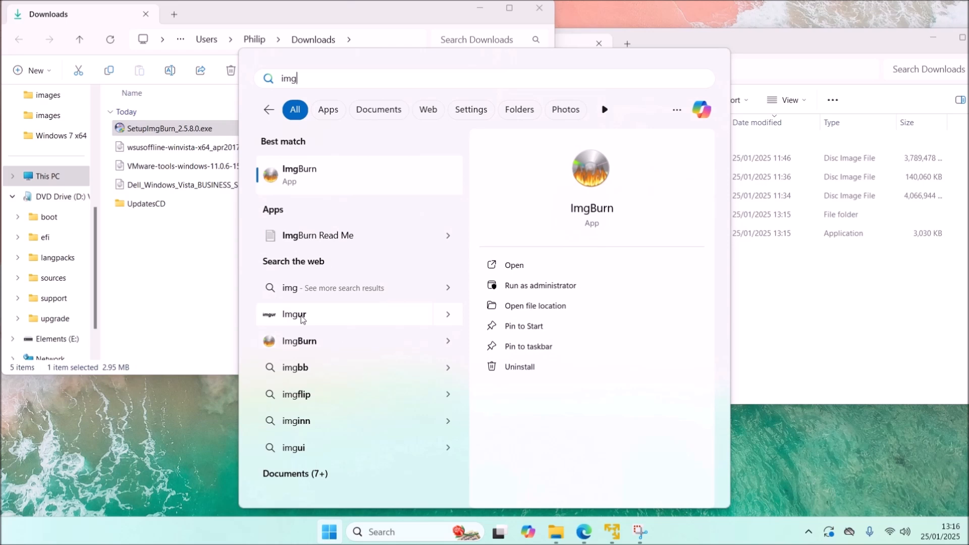
pyautogui.click(310, 178)
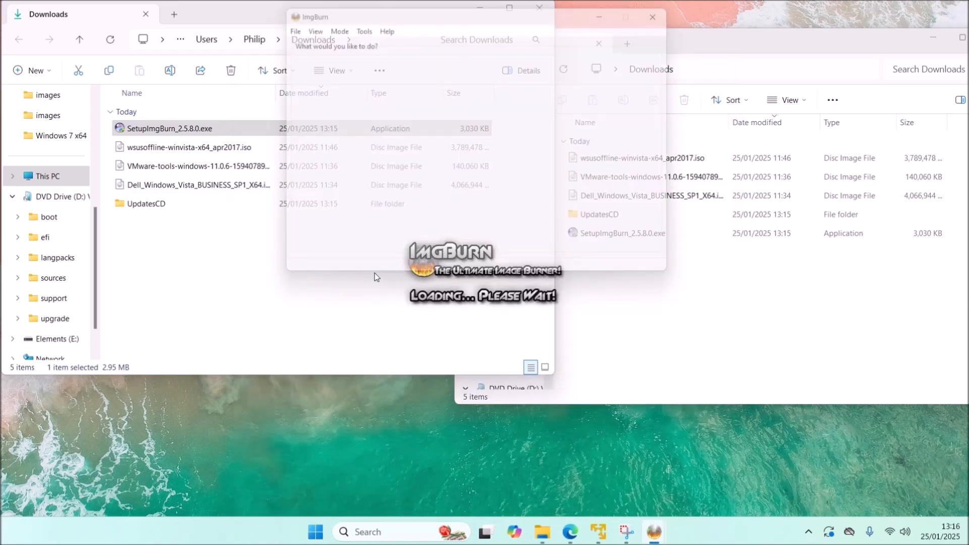
pyautogui.click(578, 177)
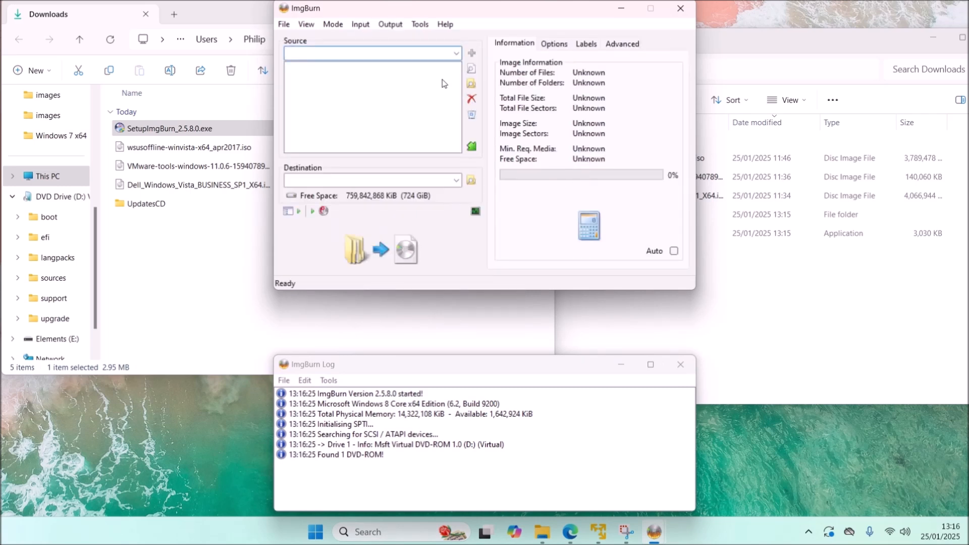
# - Add the UpdatesCD folder from Downloads as the source of the image
pyautogui.click(473, 84)
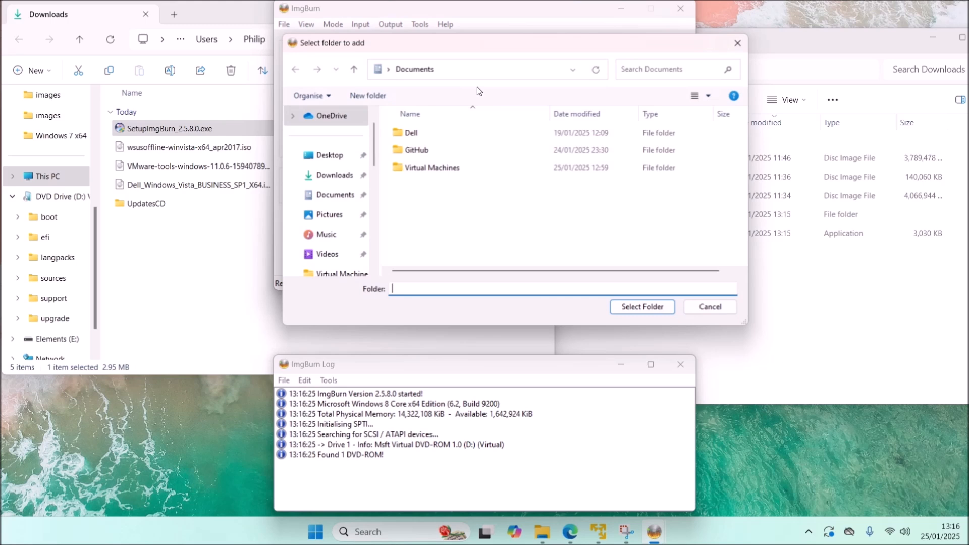
pyautogui.click(353, 183)
pyautogui.doubleClick(418, 151)
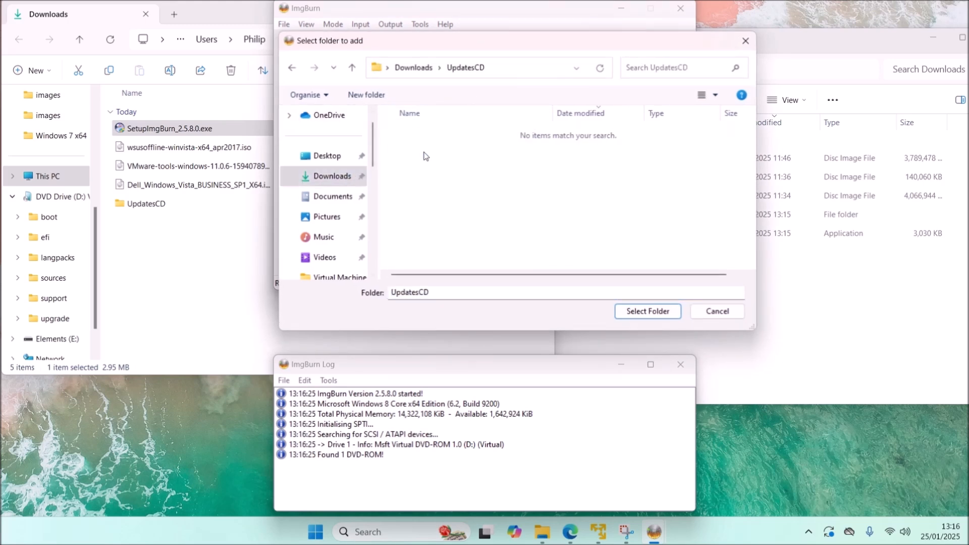
pyautogui.click(625, 310)
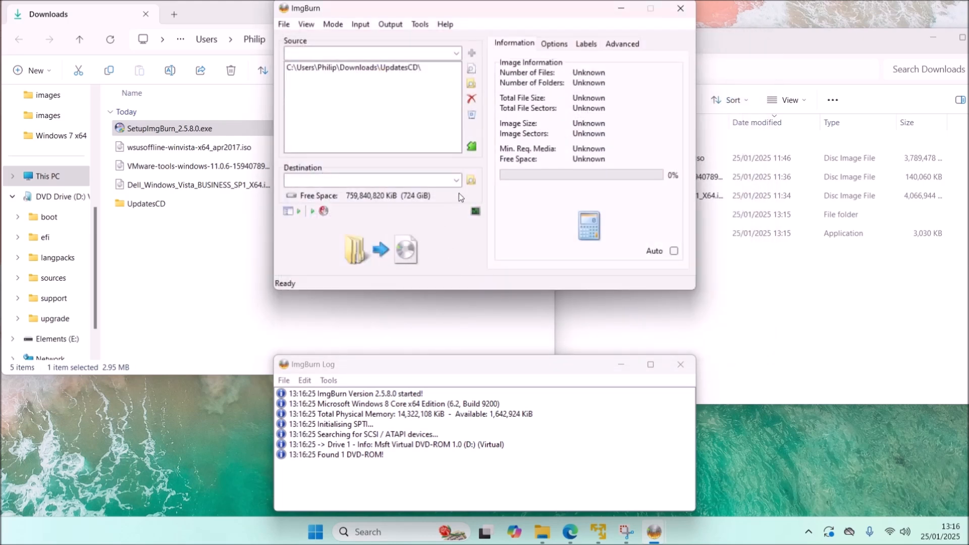
# - Set the image destination to VistaUpdatesCD.iso in the Downloads folder
pyautogui.click(470, 181)
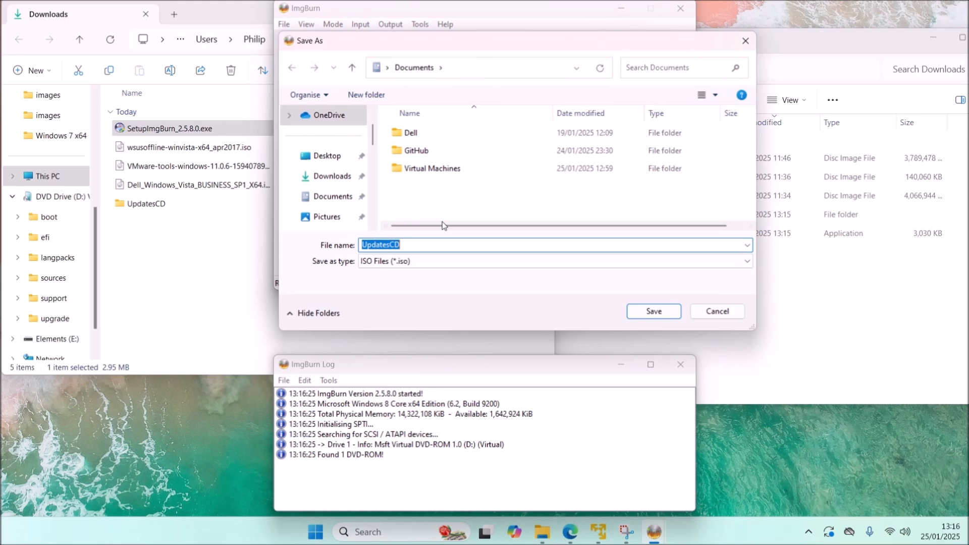
pyautogui.click(331, 177)
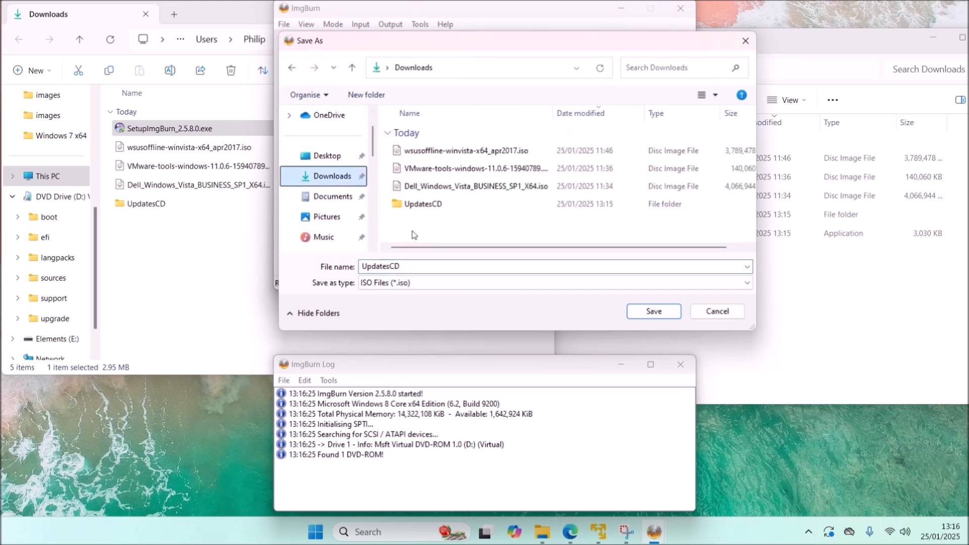
pyautogui.click(417, 265)
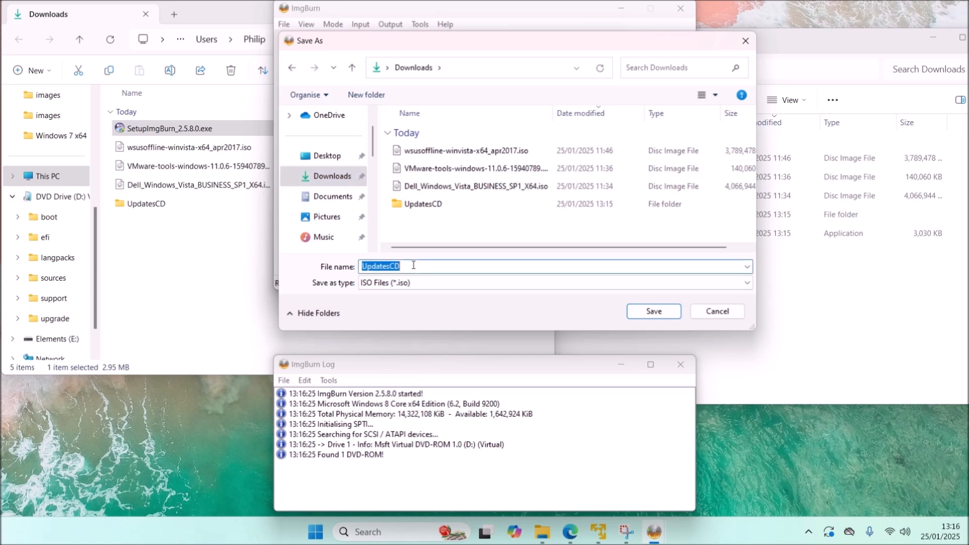
pyautogui.click(412, 265)
pyautogui.press('Home')
pyautogui.write('Vista')
pyautogui.click(653, 312)
# - Build the ISO image, accepting the suggested volume label UpdatesCD and the image summary
pyautogui.click(371, 247)
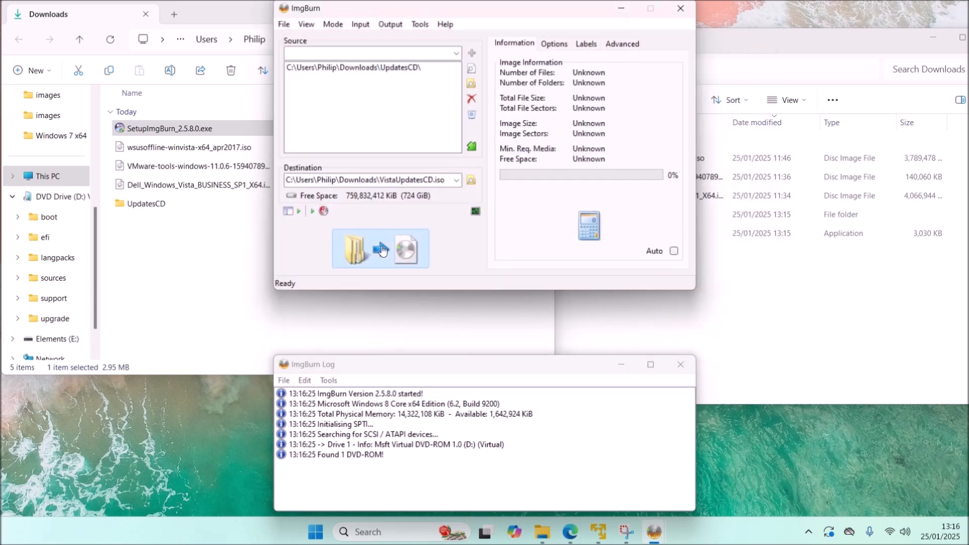
pyautogui.click(484, 331)
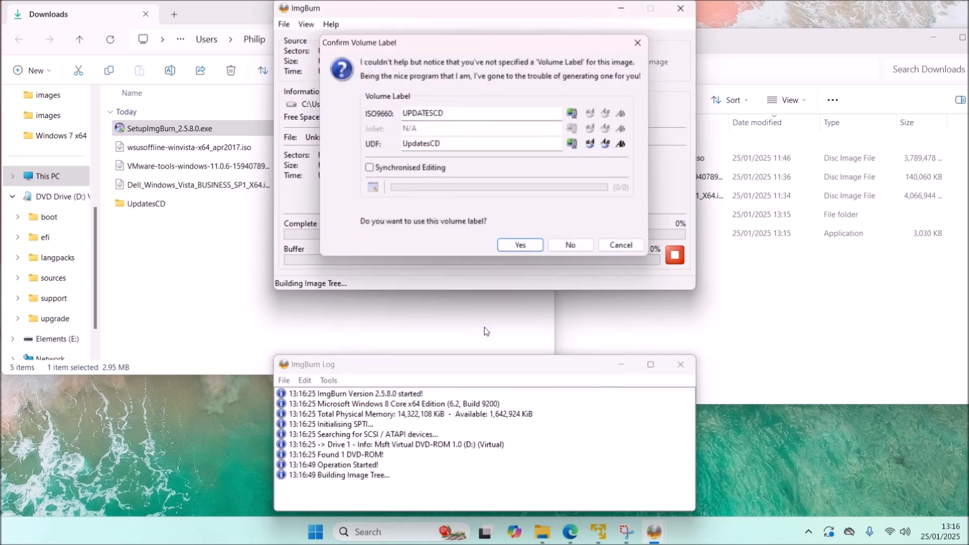
pyautogui.click(513, 249)
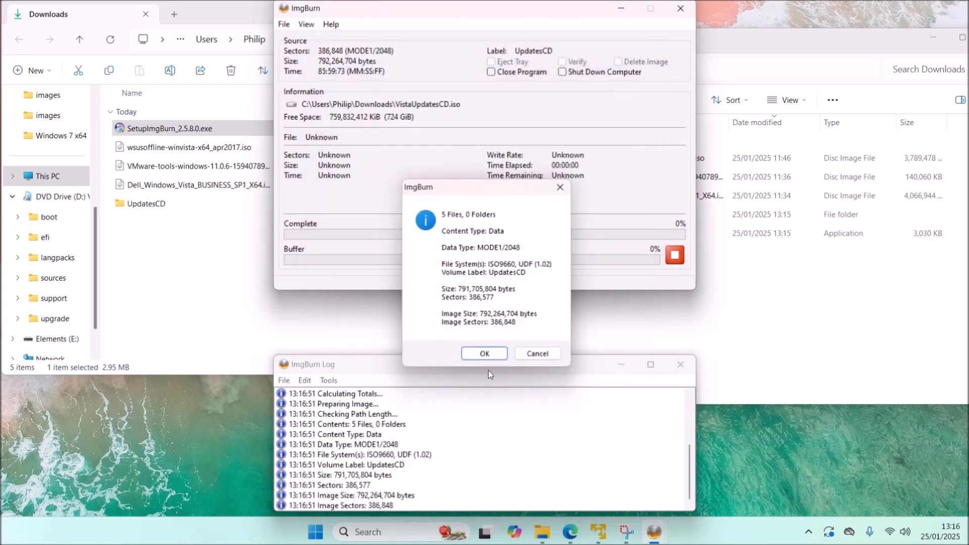
pyautogui.click(486, 353)
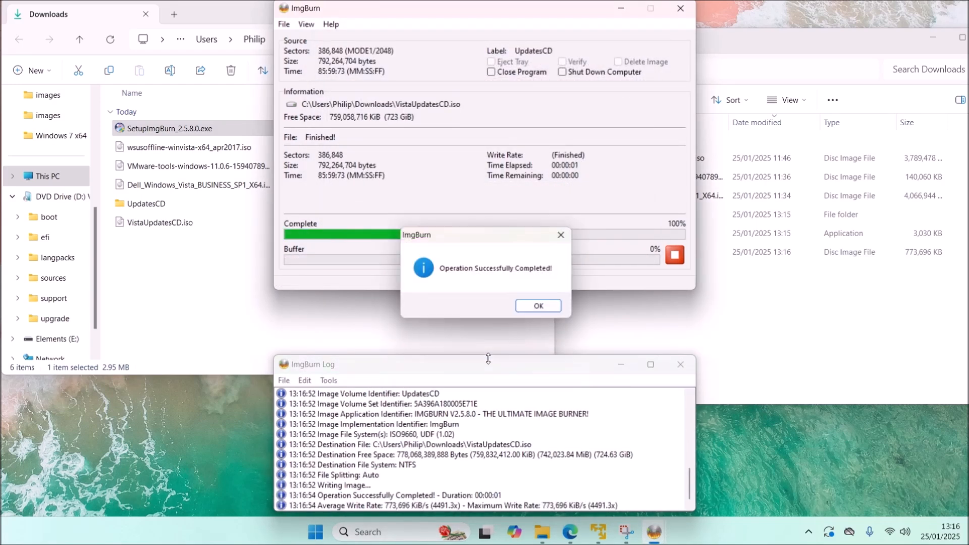
pyautogui.click(532, 306)
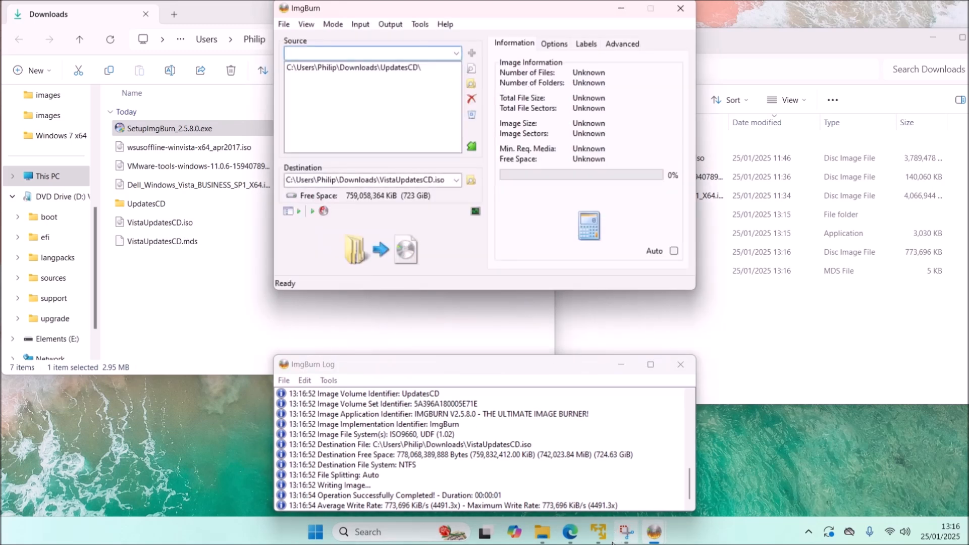
# - Switch to VMware Player, load VistaUpdatesCD.iso into the Vista virtual machine's CD/DVD drive, and close ImgBurn
pyautogui.click(599, 532)
pyautogui.click(27, 33)
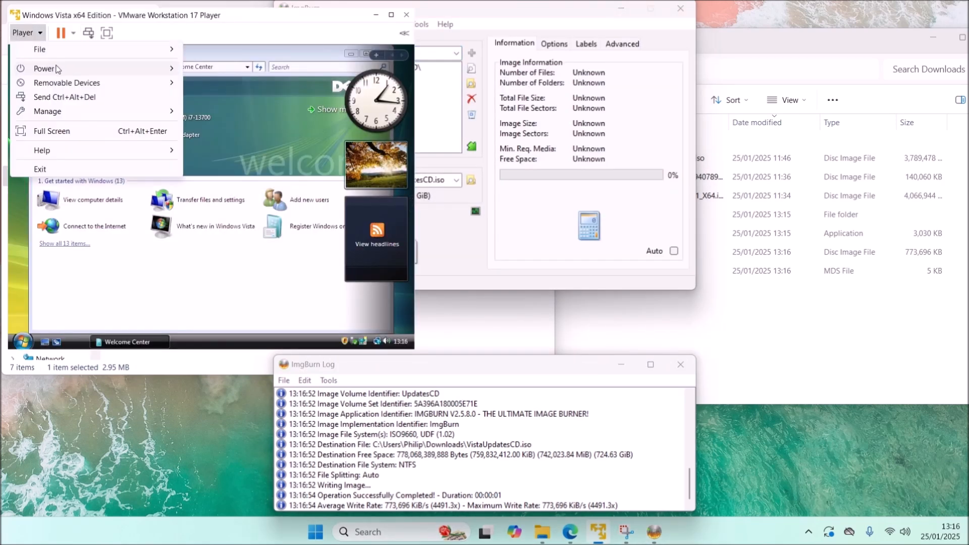
pyautogui.moveTo(81, 84)
pyautogui.moveTo(306, 89)
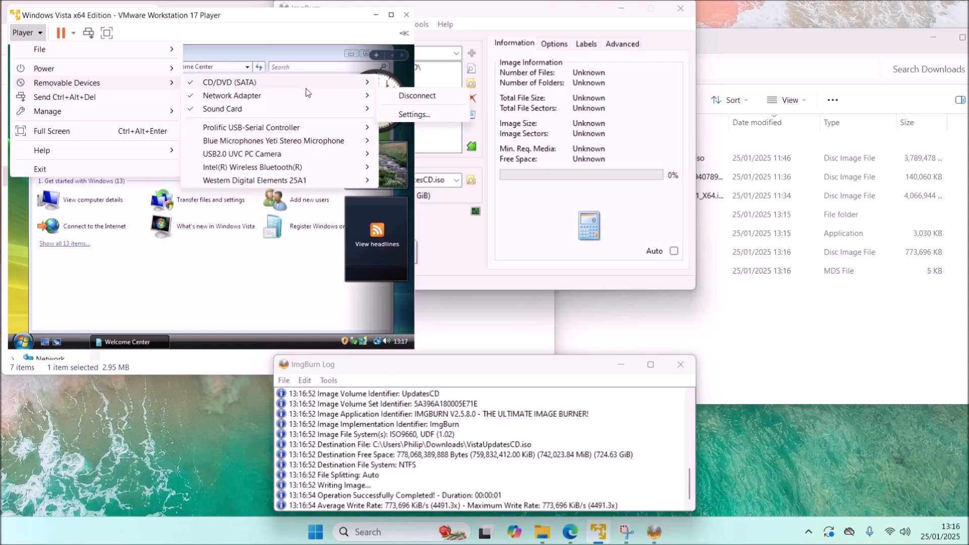
pyautogui.click(402, 103)
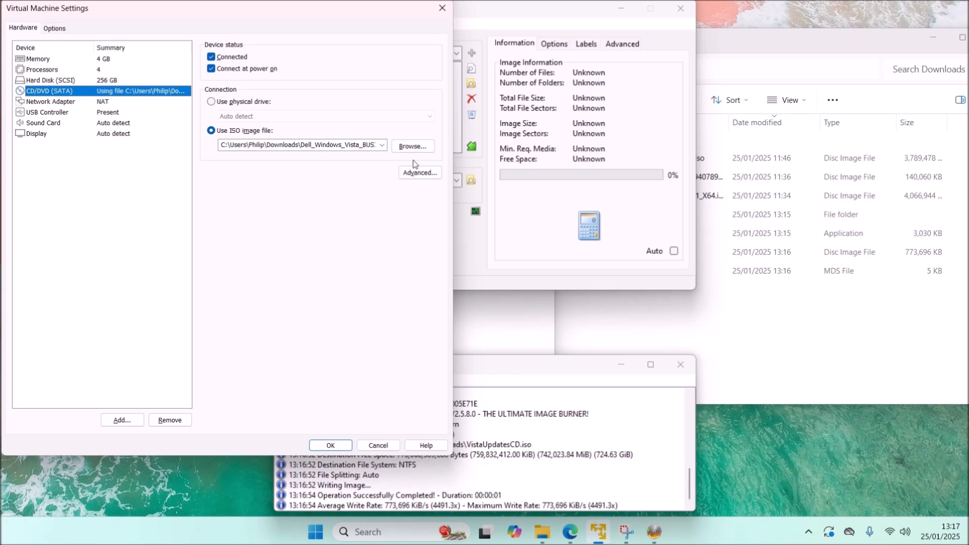
pyautogui.click(423, 150)
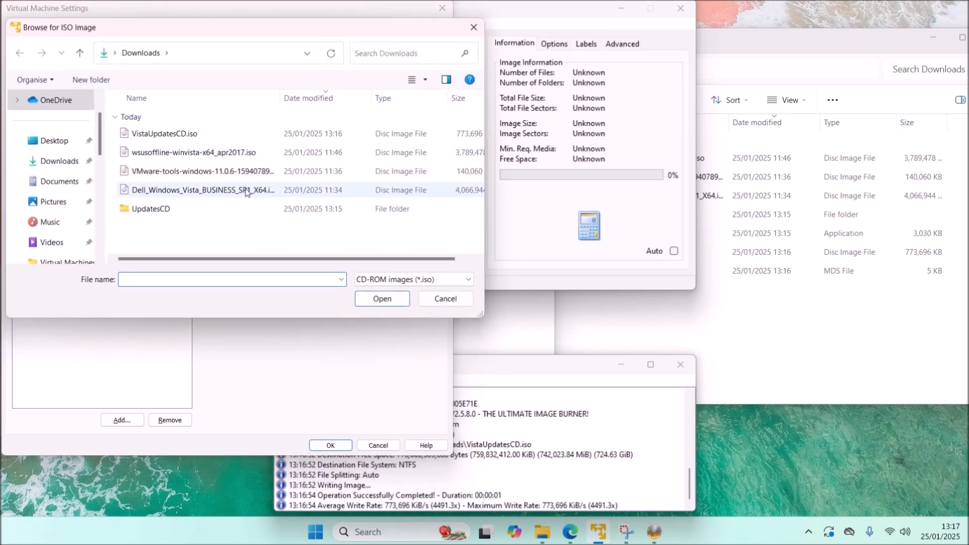
pyautogui.doubleClick(164, 133)
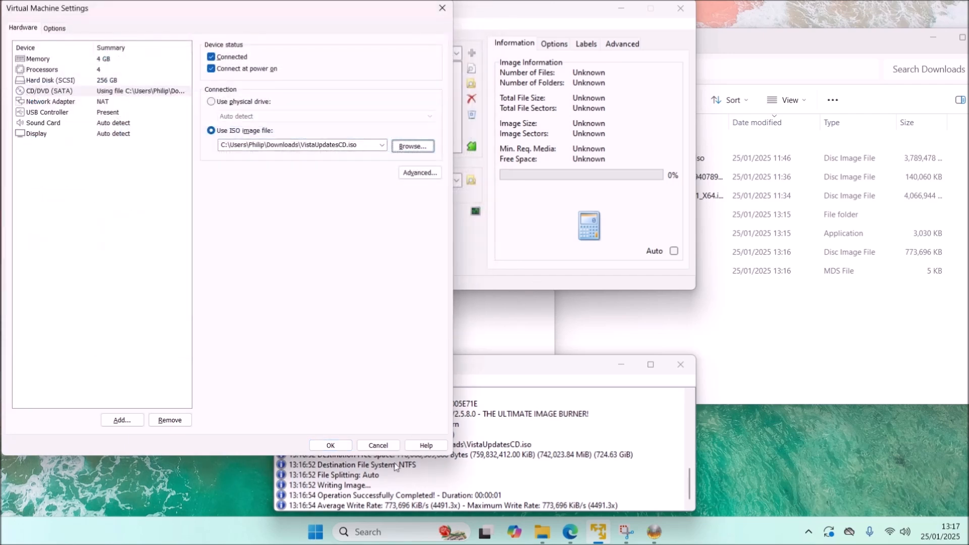
pyautogui.click(331, 445)
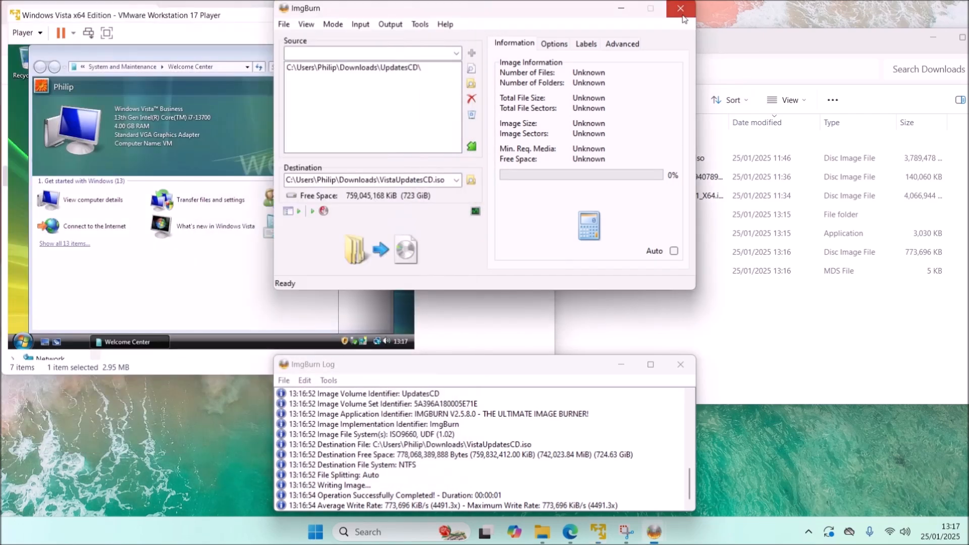
pyautogui.click(680, 8)
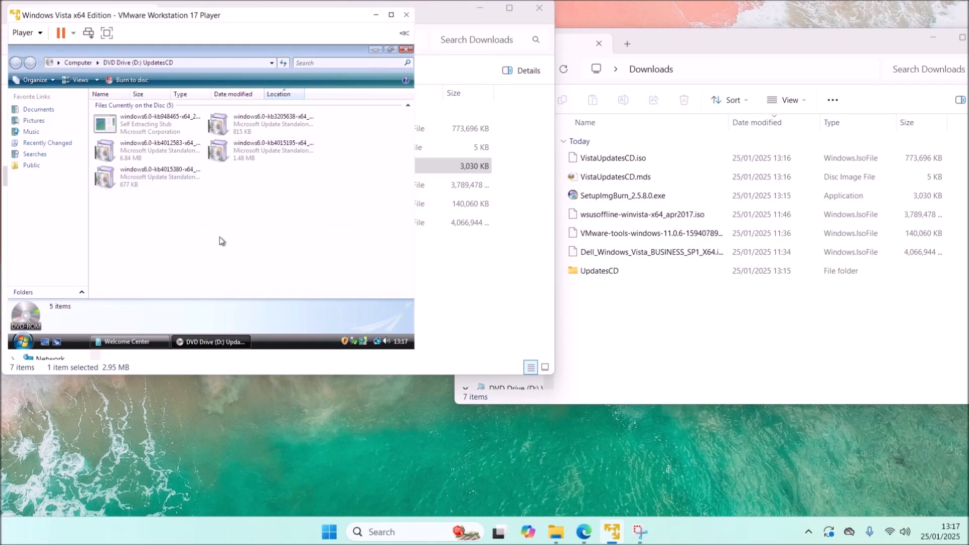
# - Install Windows Vista Service Pack 2 from the KB948465 file on the UpdatesCD disc, with automatic restart enabled
pyautogui.doubleClick(168, 127)
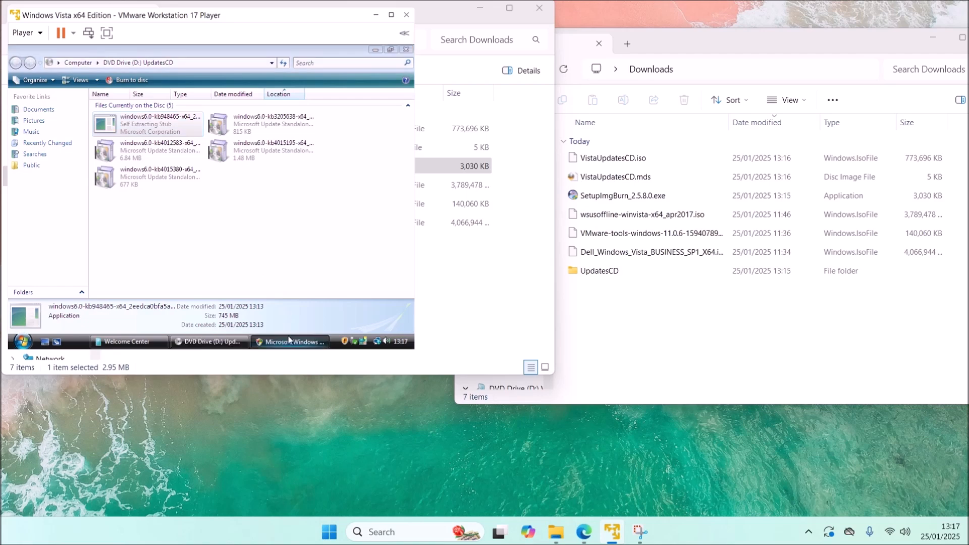
pyautogui.click(252, 211)
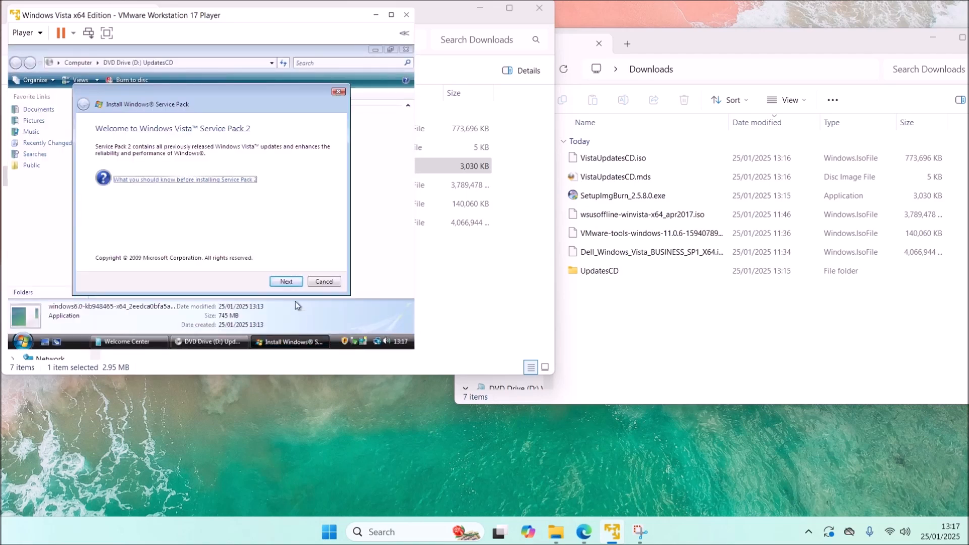
pyautogui.click(286, 281)
pyautogui.click(168, 258)
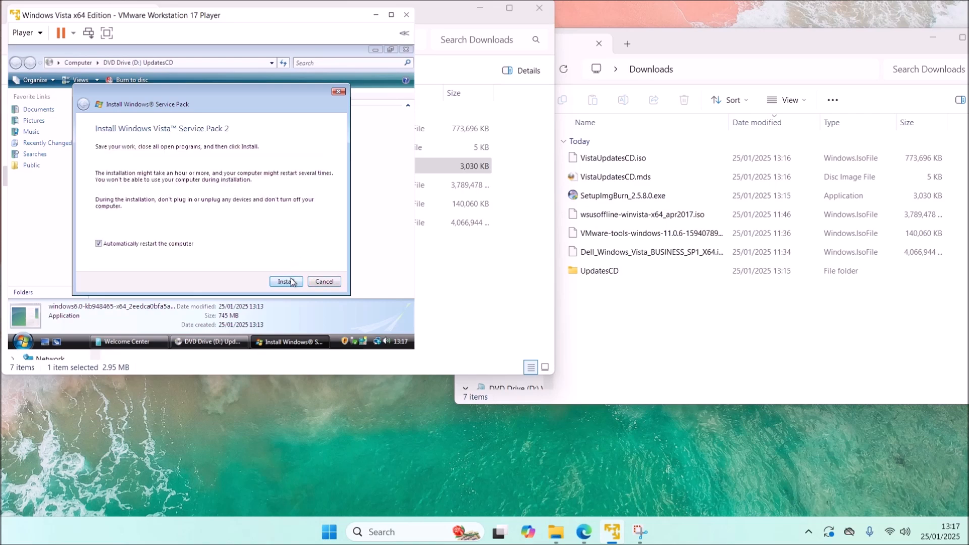
pyautogui.click(291, 281)
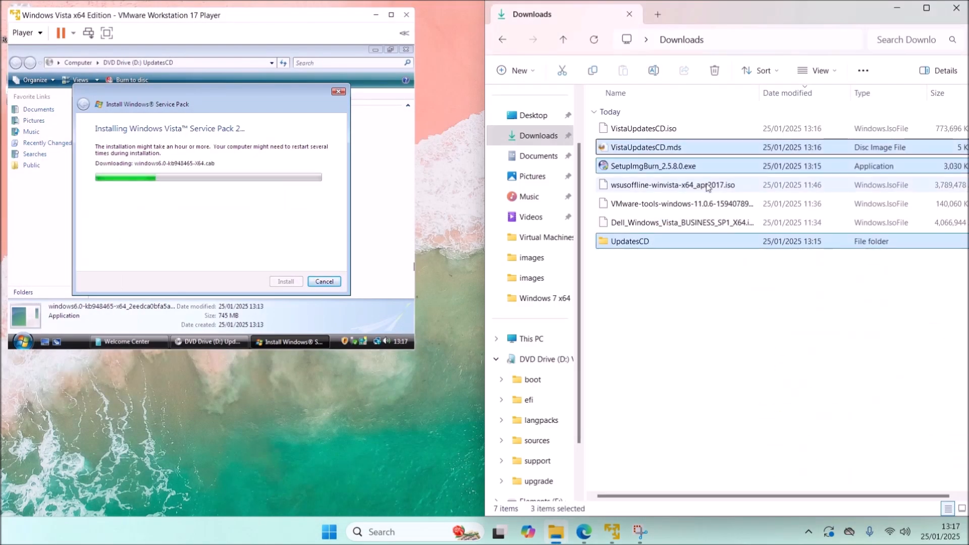
# - Delete VistaUpdatesCD.mds, SetupImgBurn_2.5.8.0.exe and the UpdatesCD folder from the host's Downloads folder
pyautogui.press('Delete')
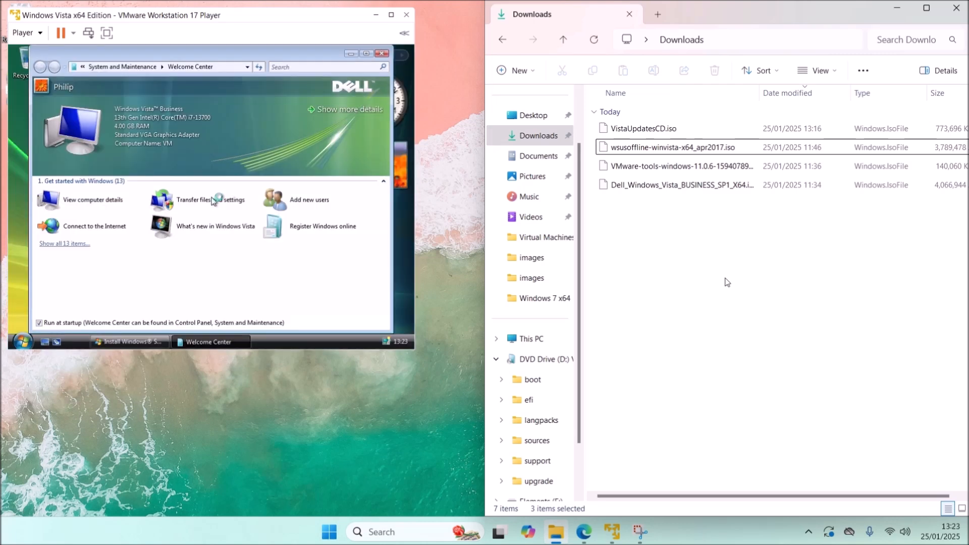
pyautogui.scroll(1, 540, 485)
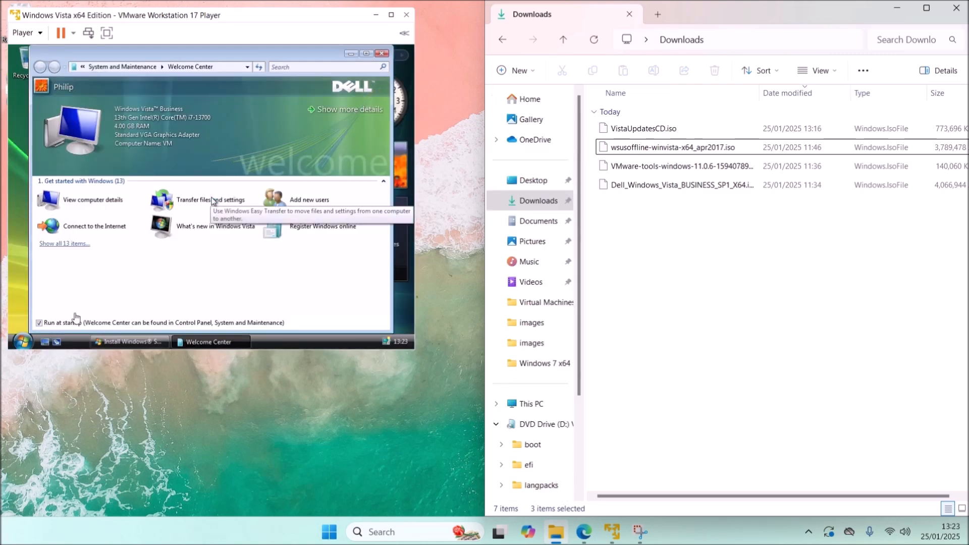
# - Stop Vista's Welcome Center from running at startup, and close it along with the service pack installer window
pyautogui.click(53, 327)
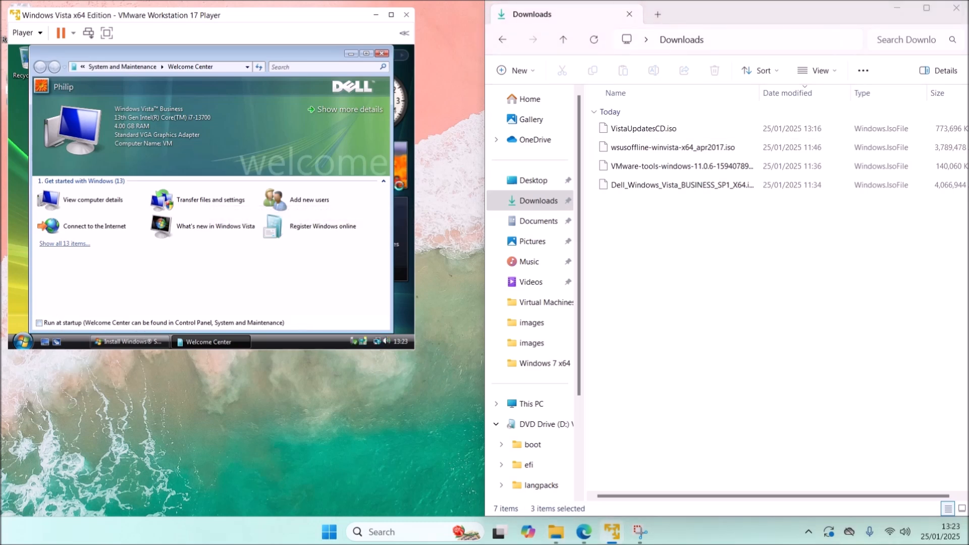
pyautogui.click(382, 53)
pyautogui.click(317, 281)
# - Install update KB3205638 from the UpdatesCD disc in Vista and restart the guest
pyautogui.click(23, 341)
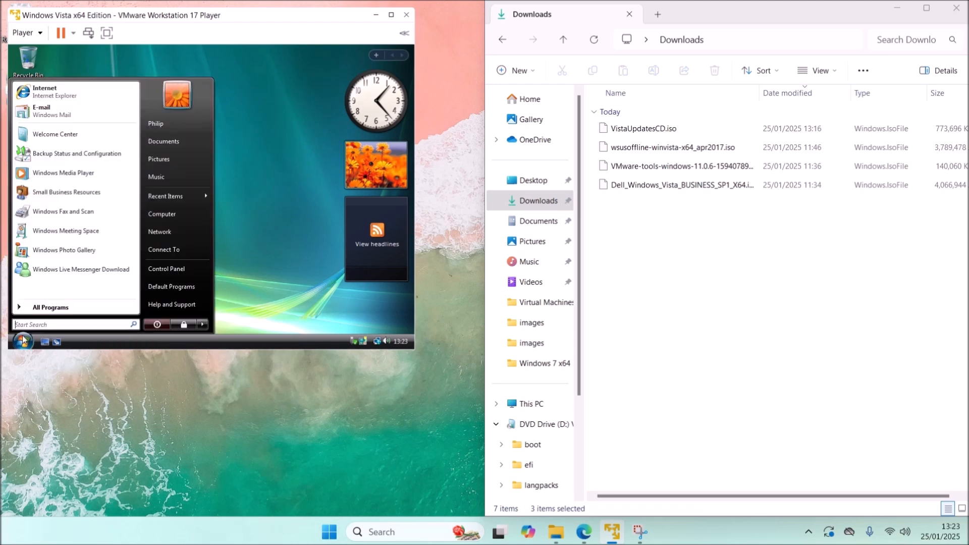
pyautogui.click(152, 217)
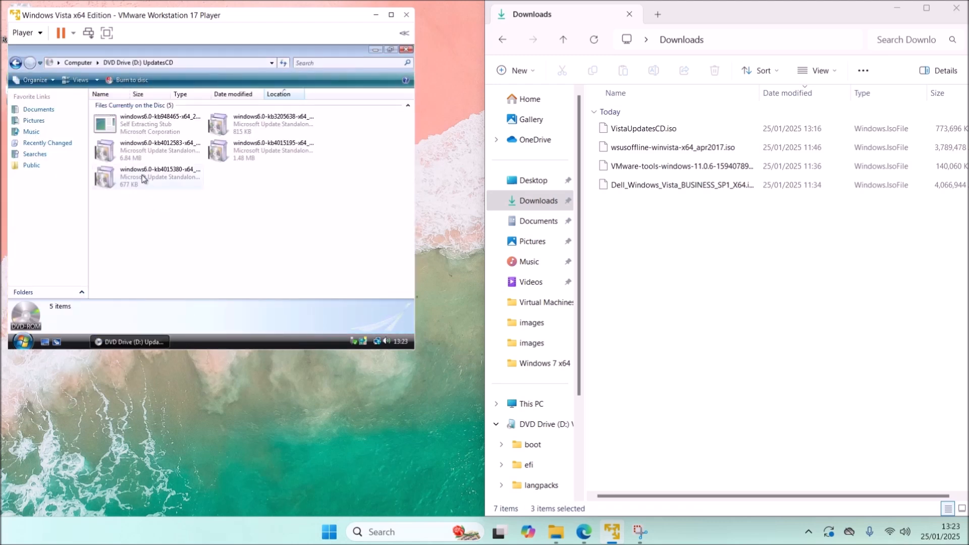
pyautogui.doubleClick(244, 127)
pyautogui.click(250, 217)
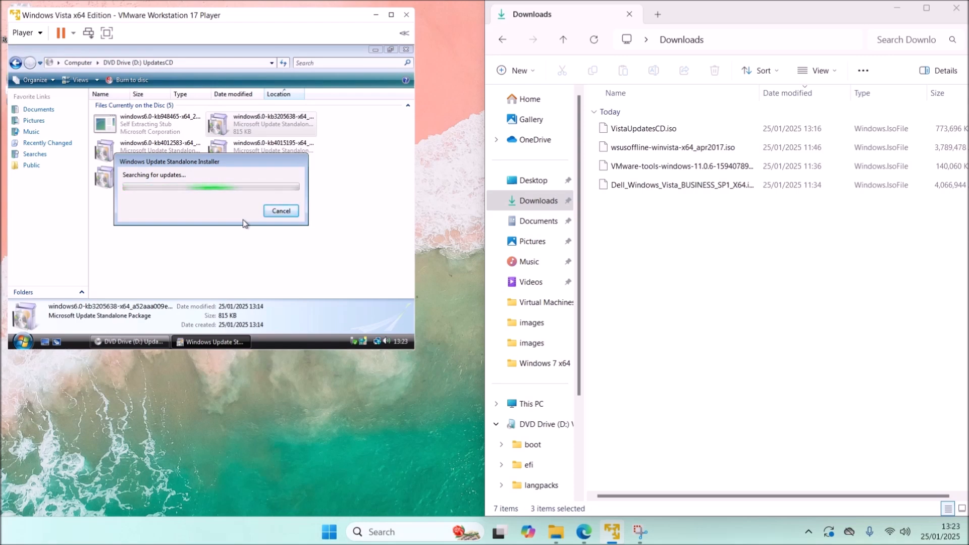
pyautogui.click(228, 231)
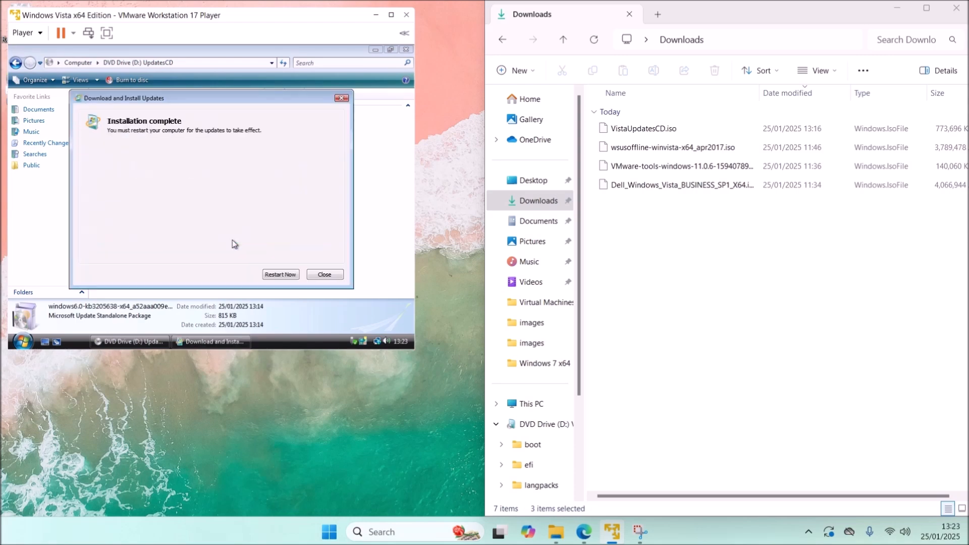
pyautogui.click(281, 274)
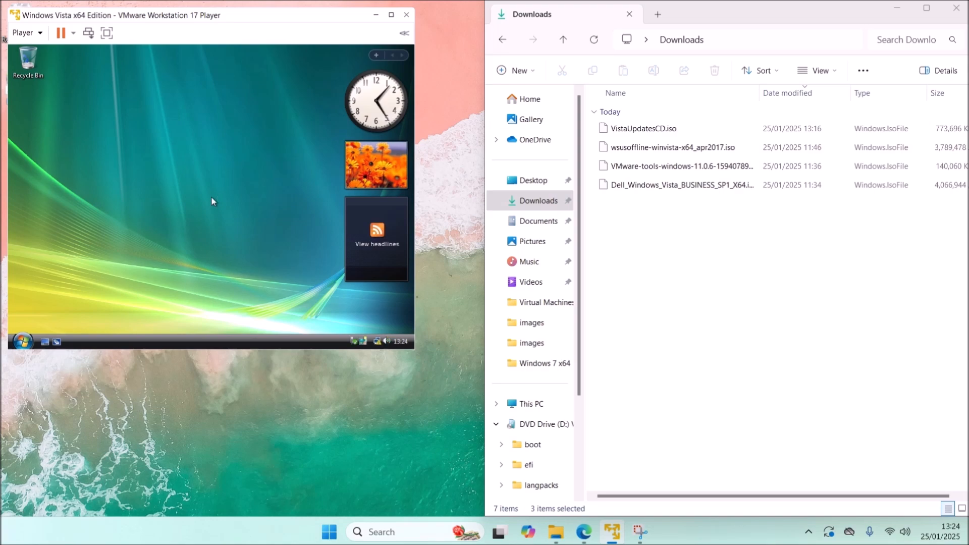
# - Install update KB4012583 from the UpdatesCD disc in Vista and restart the guest
pyautogui.click(23, 342)
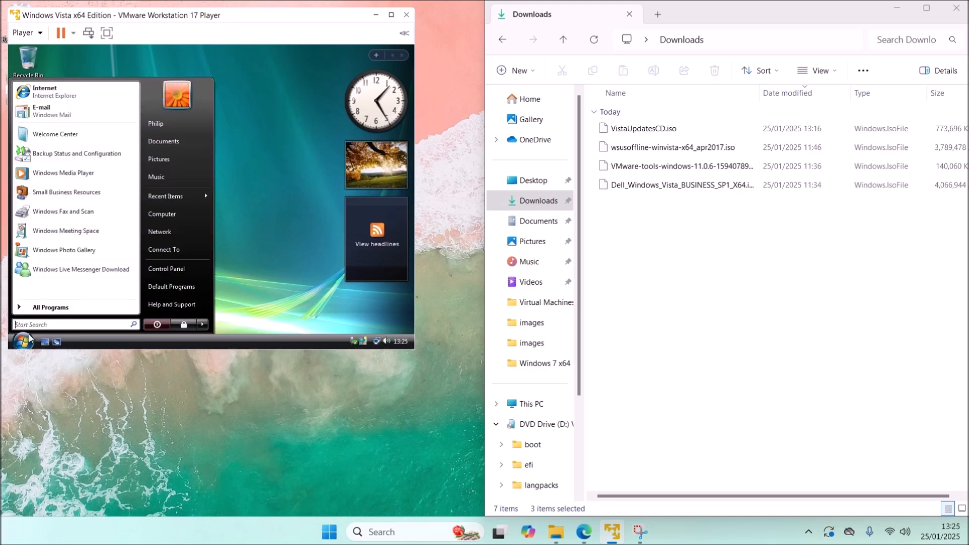
pyautogui.click(162, 214)
pyautogui.doubleClick(158, 162)
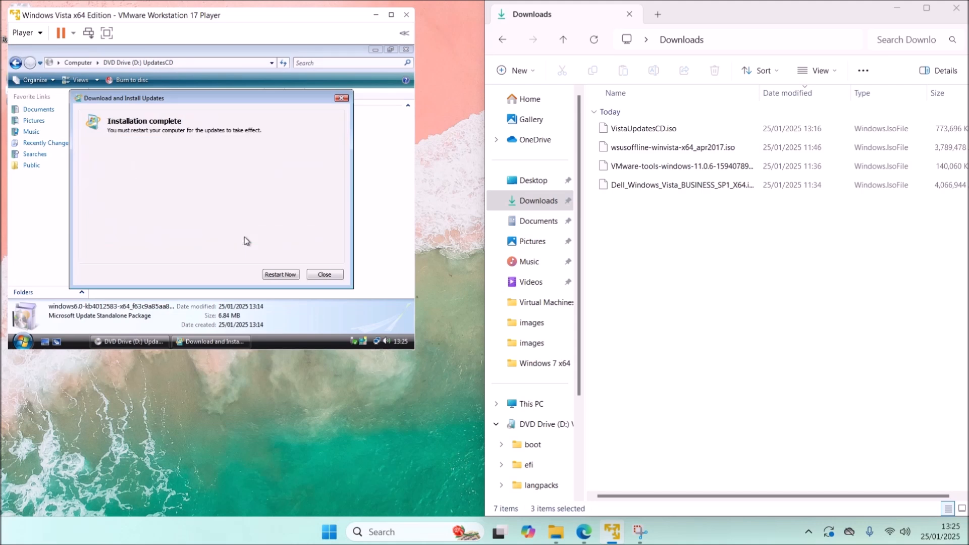
pyautogui.click(266, 278)
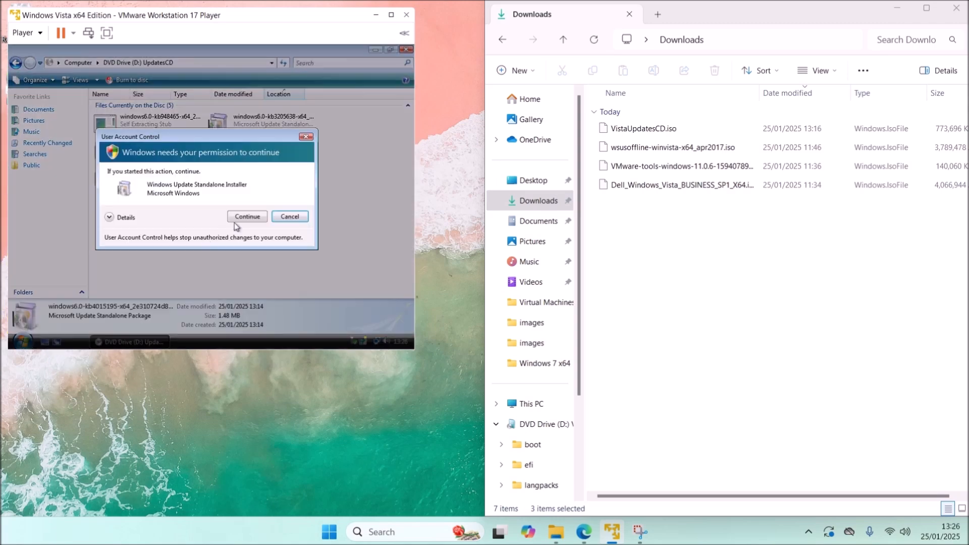
# - Install updates KB4015195 and KB4015380 from the UpdatesCD disc, restarting the guest after each one
pyautogui.click(244, 219)
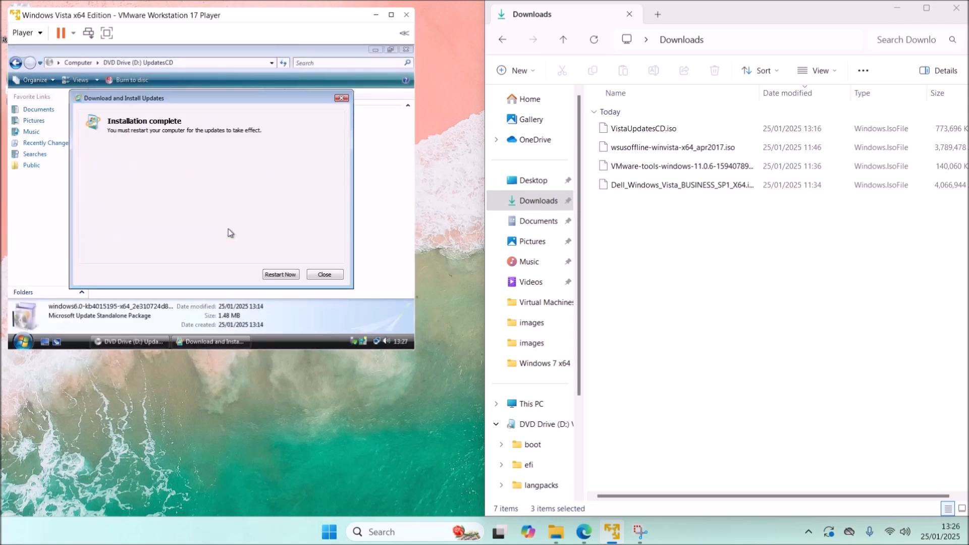
pyautogui.click(296, 275)
pyautogui.click(279, 274)
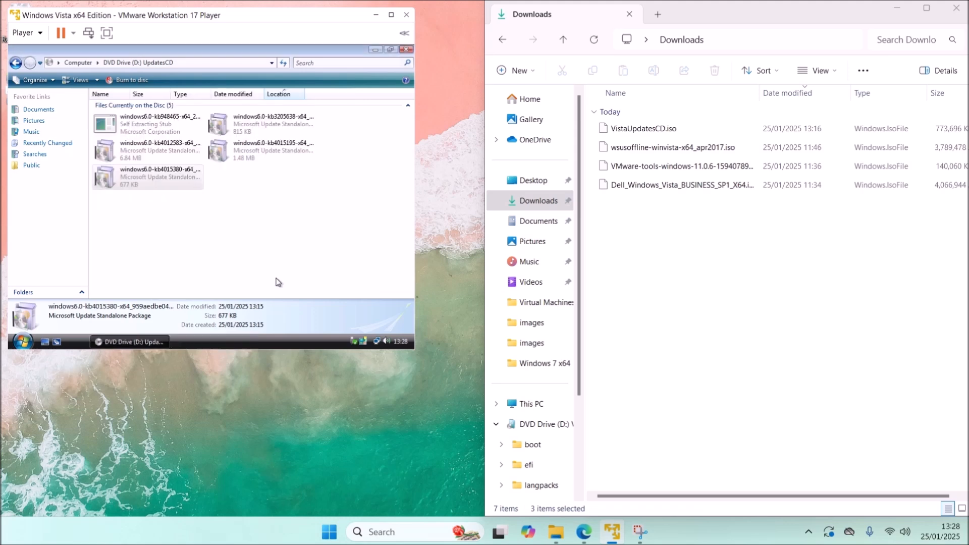
# - Load wsusoffline-winvista-x64_apr2017.iso from Downloads into the virtual machine's CD/DVD drive
pyautogui.click(25, 33)
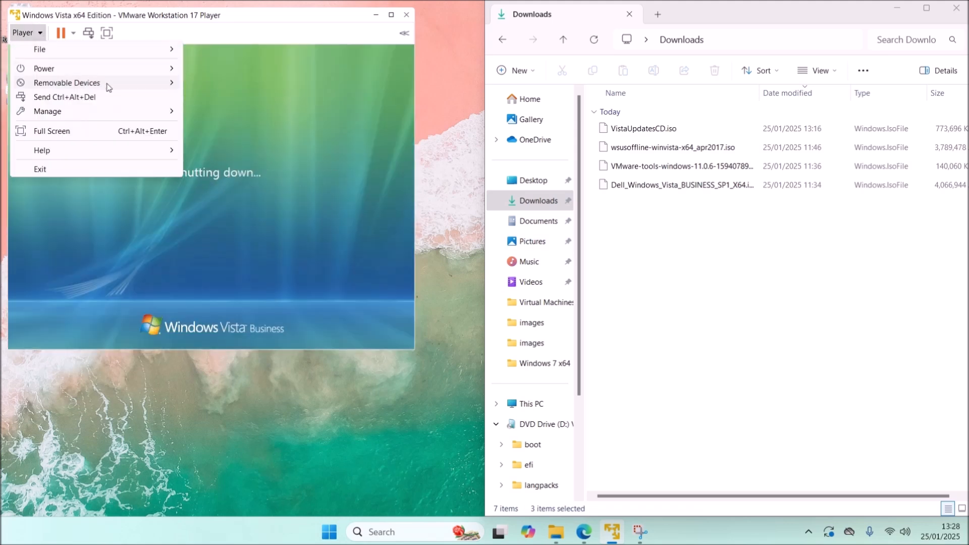
pyautogui.moveTo(107, 84)
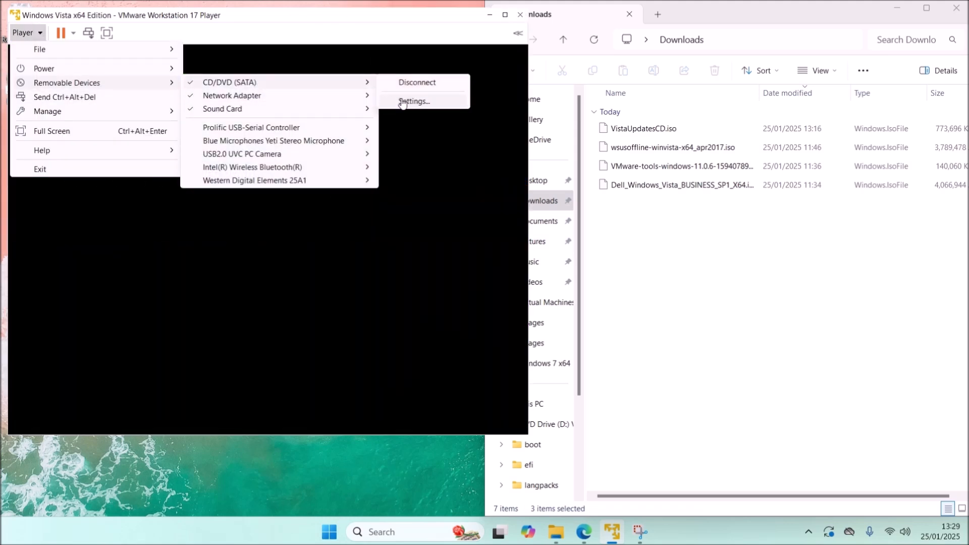
pyautogui.click(406, 101)
pyautogui.click(447, 146)
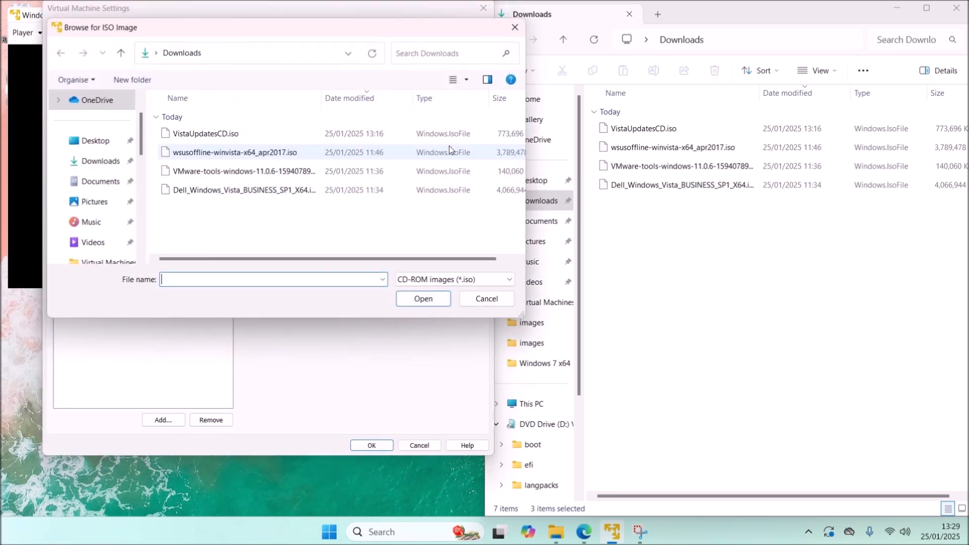
pyautogui.doubleClick(271, 153)
pyautogui.click(372, 445)
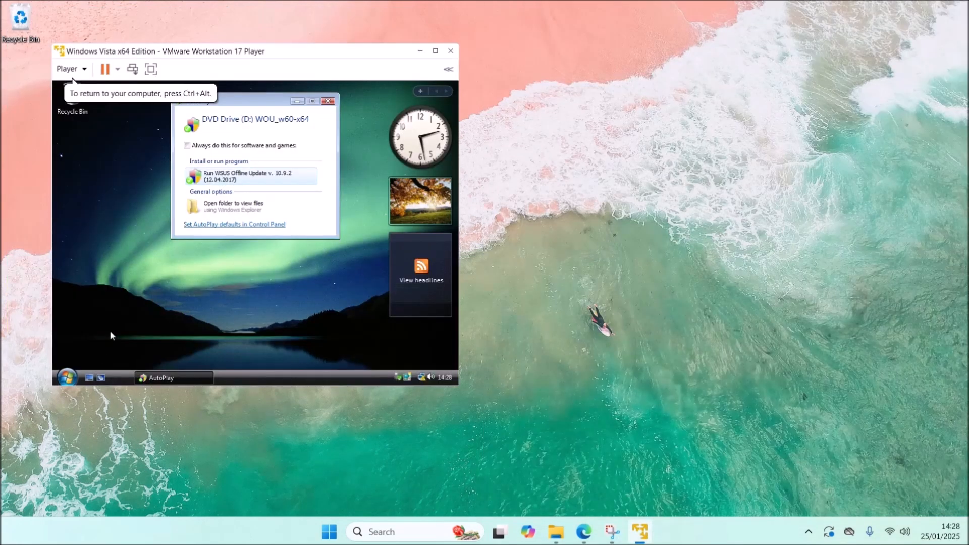
# - Examine Vista's list of installed updates through the Control Panel and close it
pyautogui.click(66, 379)
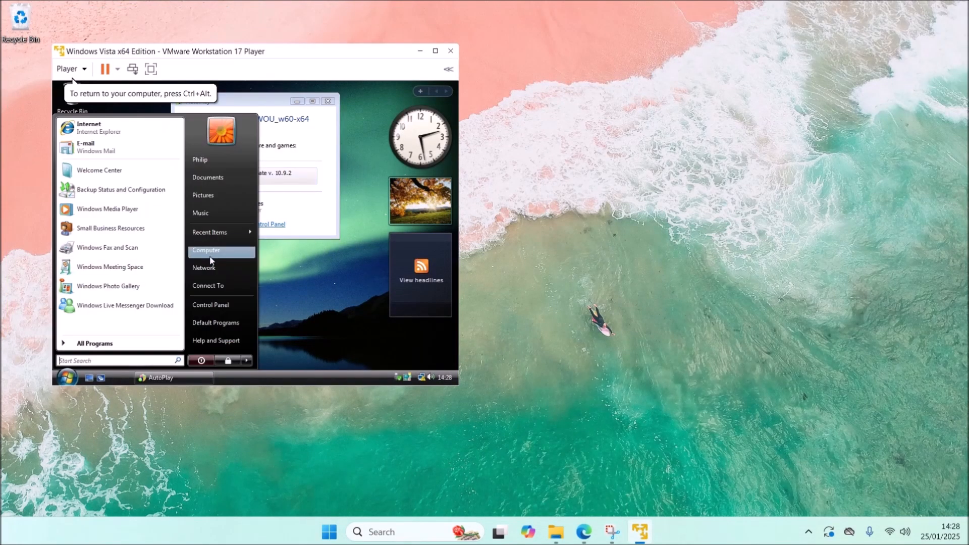
pyautogui.click(229, 305)
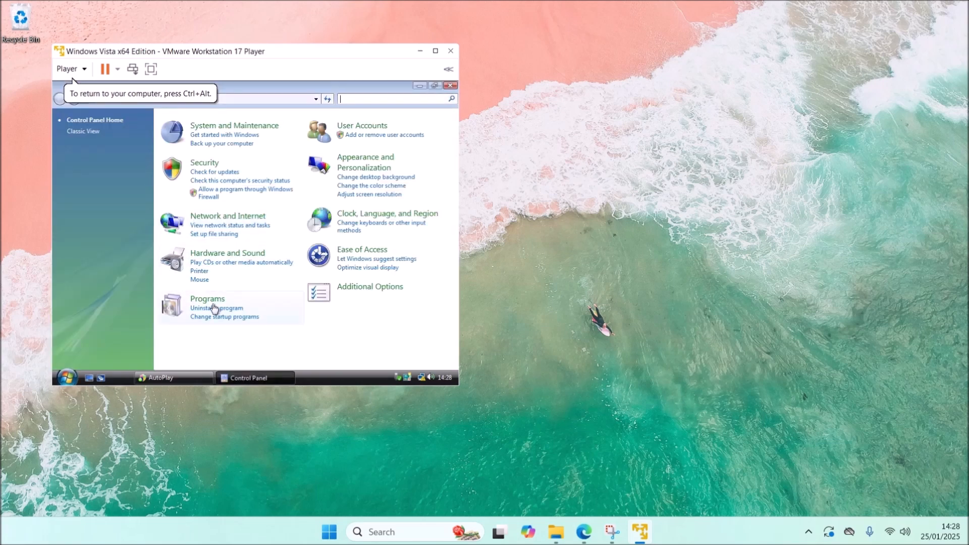
pyautogui.click(217, 308)
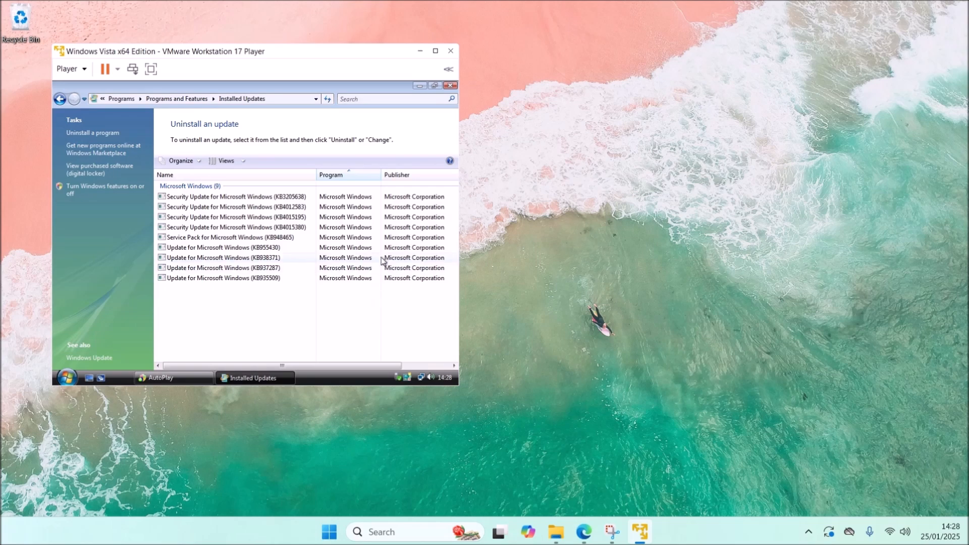
pyautogui.click(449, 87)
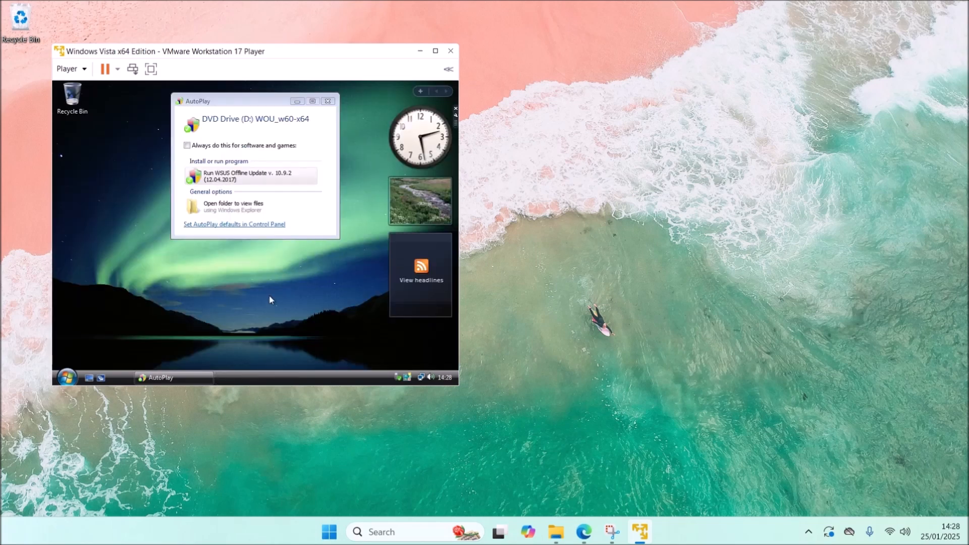
# - Run WSUS Offline Update v. 10.9.2 from the DVD, allow it to run, and dismiss the Internet Explorer notice
pyautogui.click(260, 178)
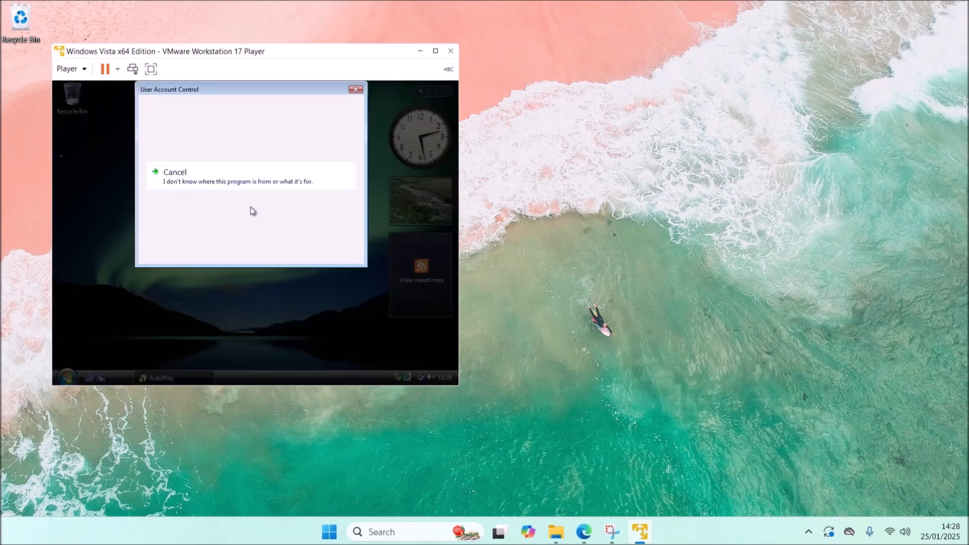
pyautogui.click(231, 210)
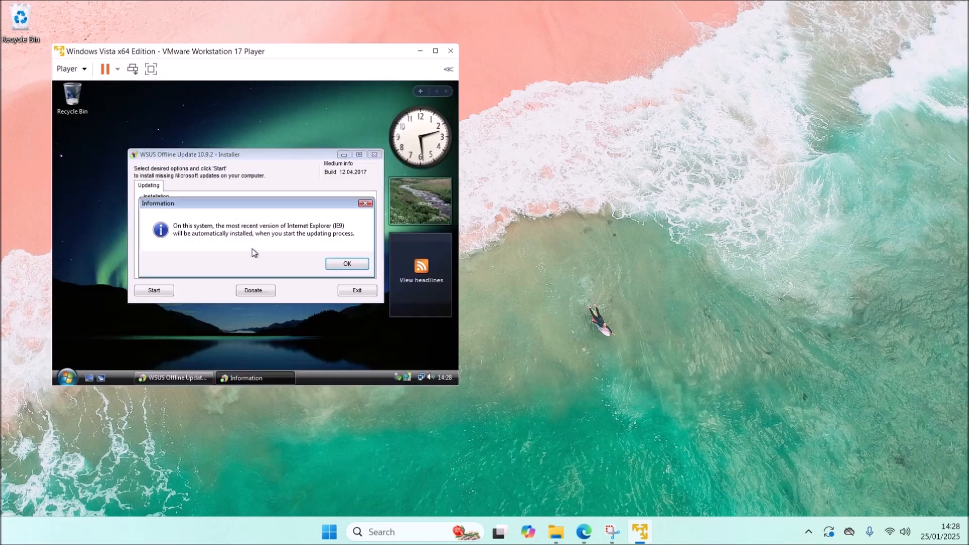
pyautogui.click(340, 263)
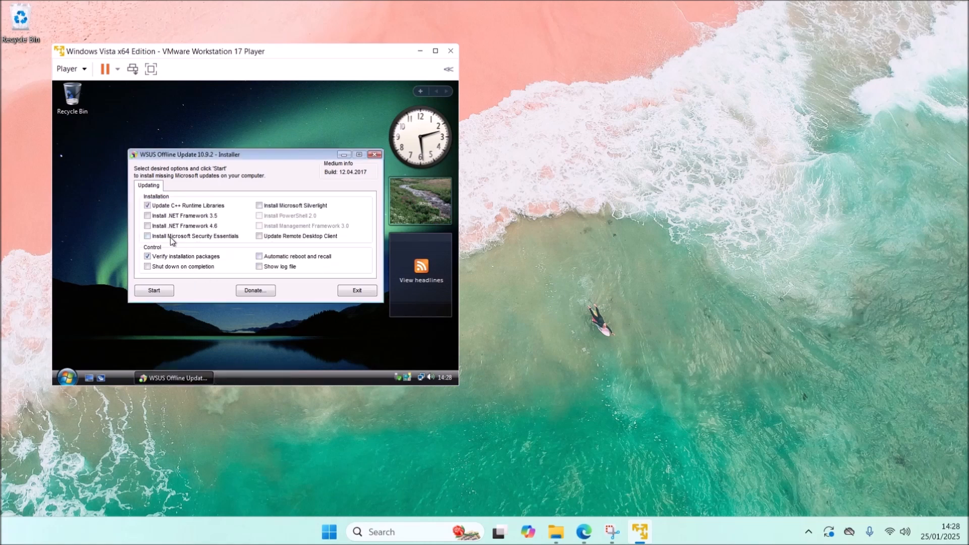
# - Explore the contents of the WOU_w60-x64 DVD to find the UpdateInstaller program, and close the window
pyautogui.click(68, 376)
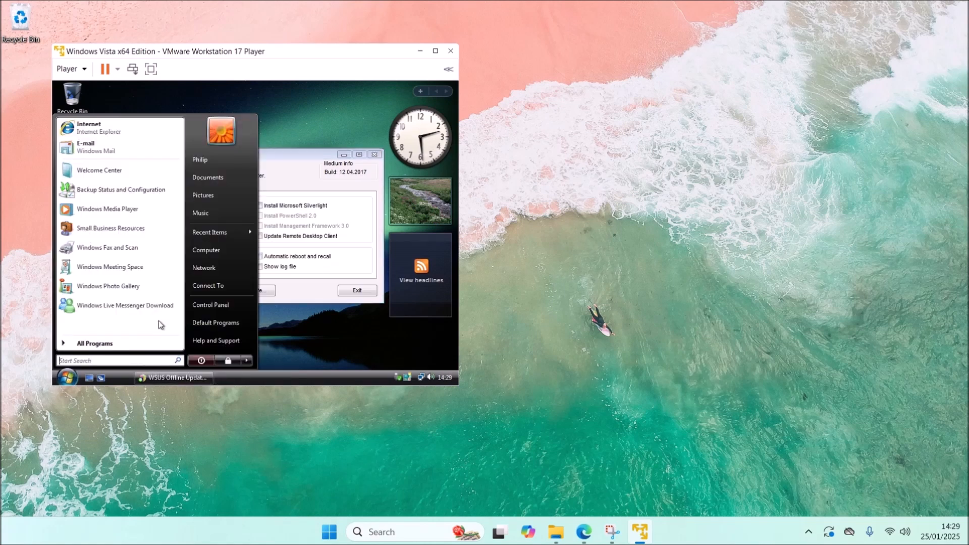
pyautogui.click(211, 256)
pyautogui.rightClick(157, 202)
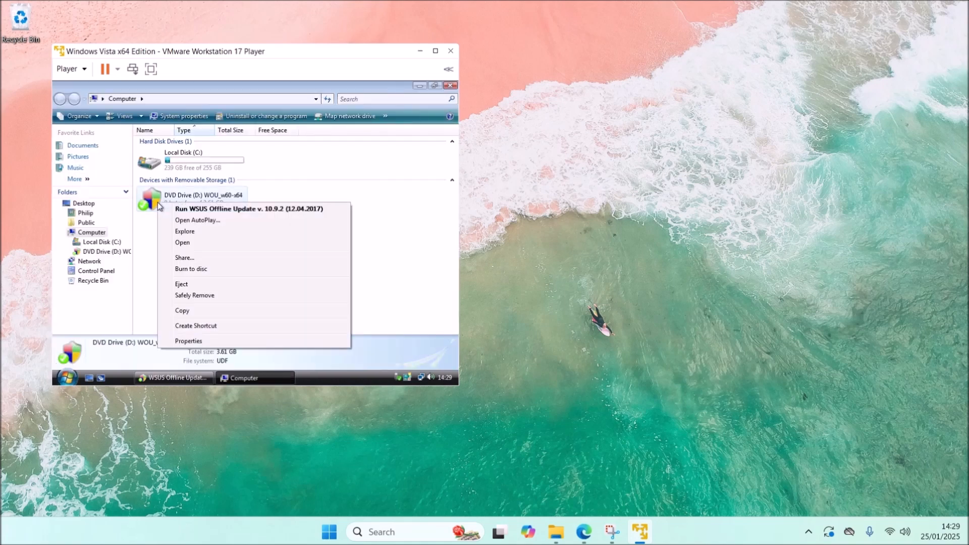
pyautogui.click(212, 234)
pyautogui.scroll(-5, 202, 293)
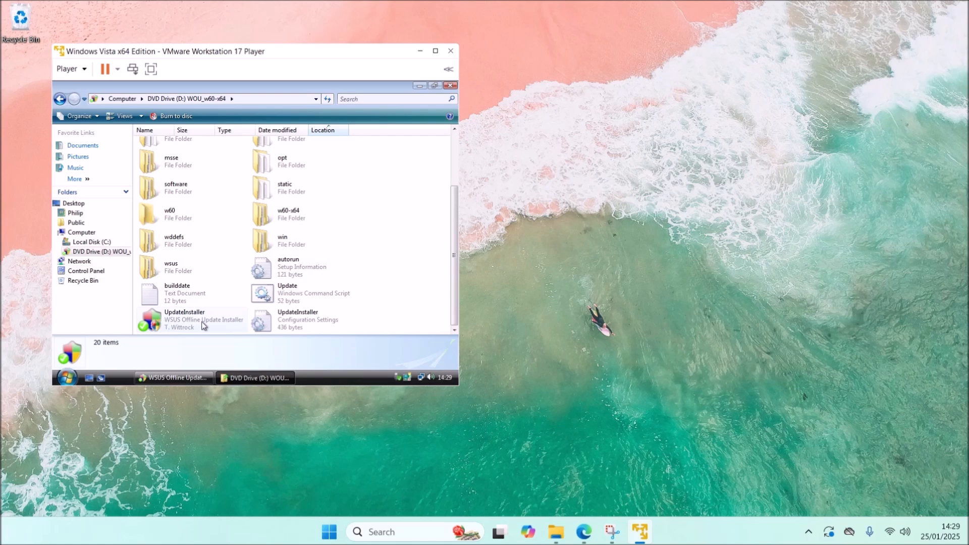
pyautogui.click(450, 87)
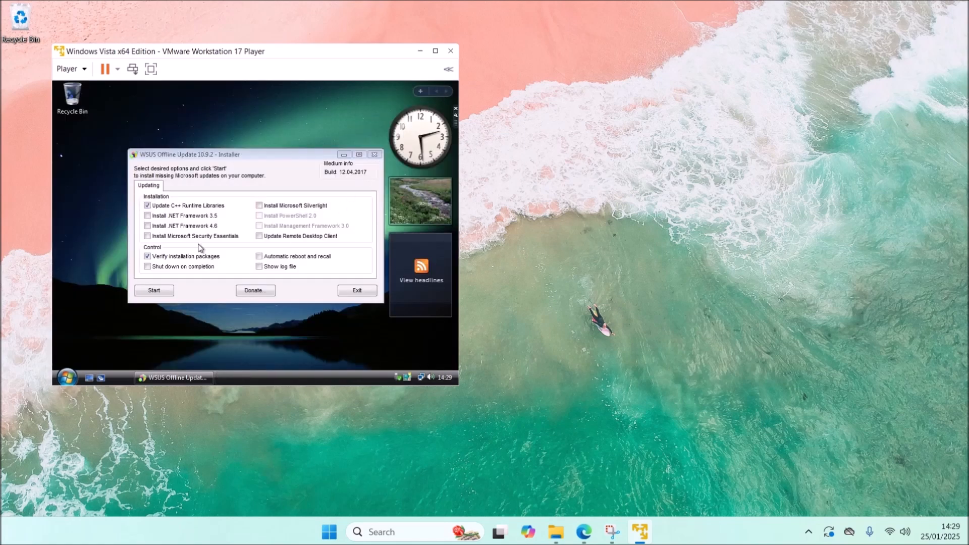
# - Enable .NET Framework 3.5 and 4.6, Silverlight, PowerShell 2.0, Remote Desktop Client, automatic reboot and recall, and show log file, and start updating
pyautogui.click(196, 216)
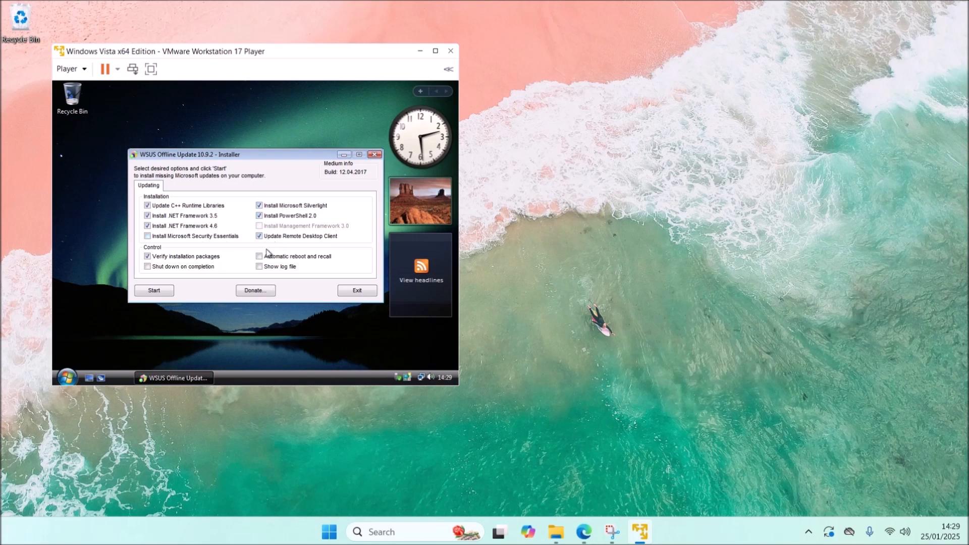
pyautogui.click(267, 258)
pyautogui.click(268, 268)
pyautogui.click(154, 291)
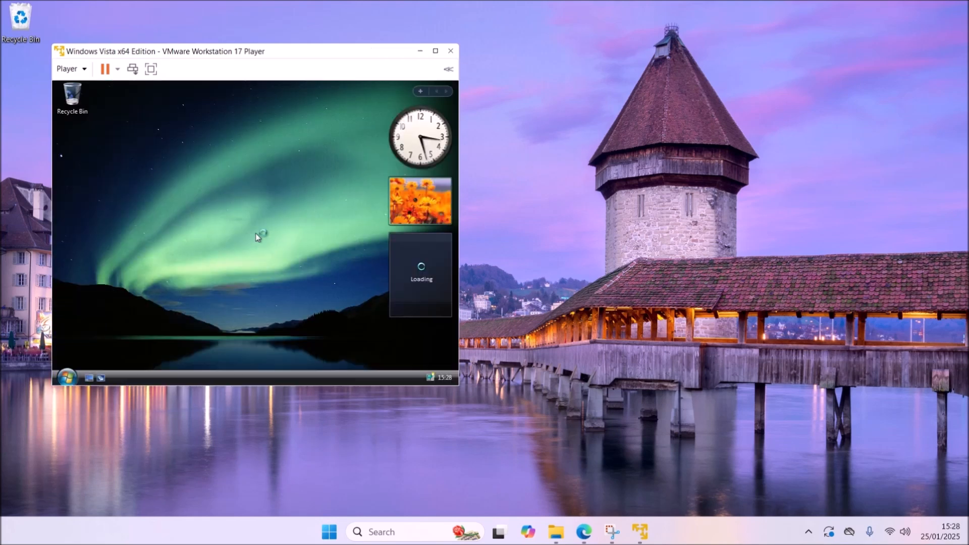
# - Check the updates installed on Vista after the WSUS Offline run through Programs and Features, and close the window
pyautogui.click(70, 375)
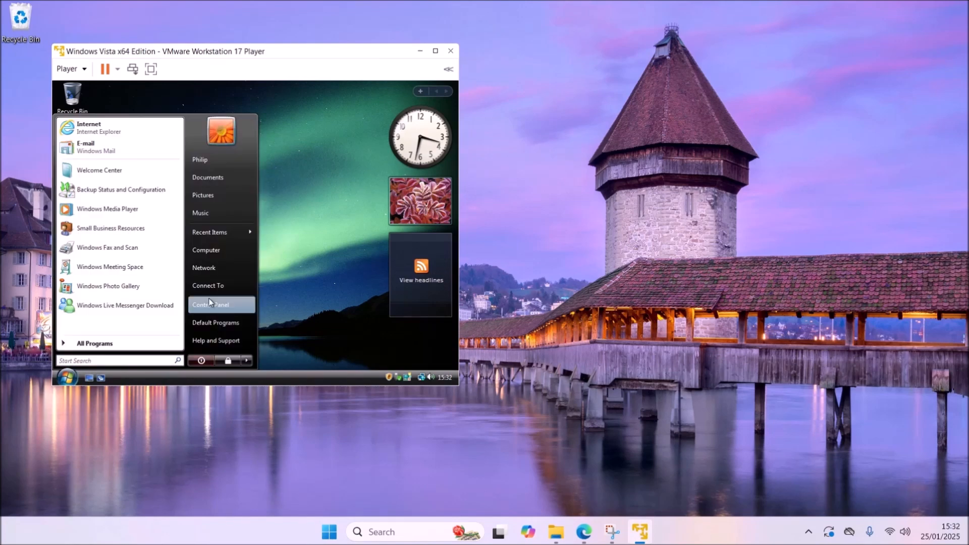
pyautogui.click(223, 305)
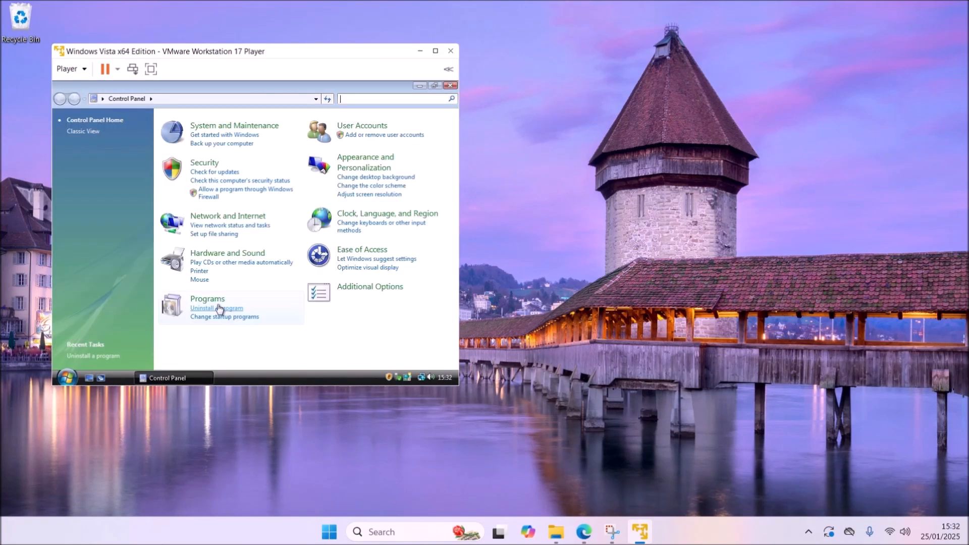
pyautogui.click(212, 309)
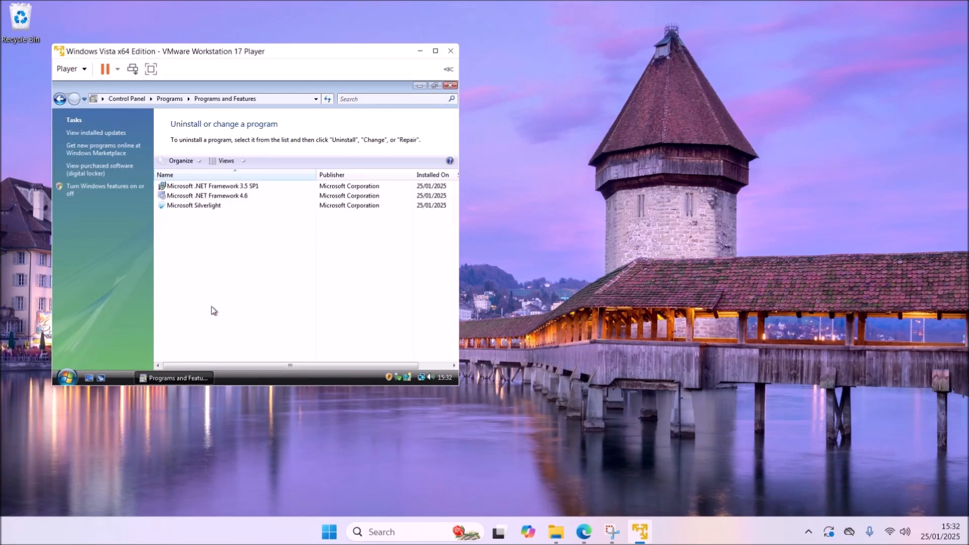
pyautogui.click(111, 134)
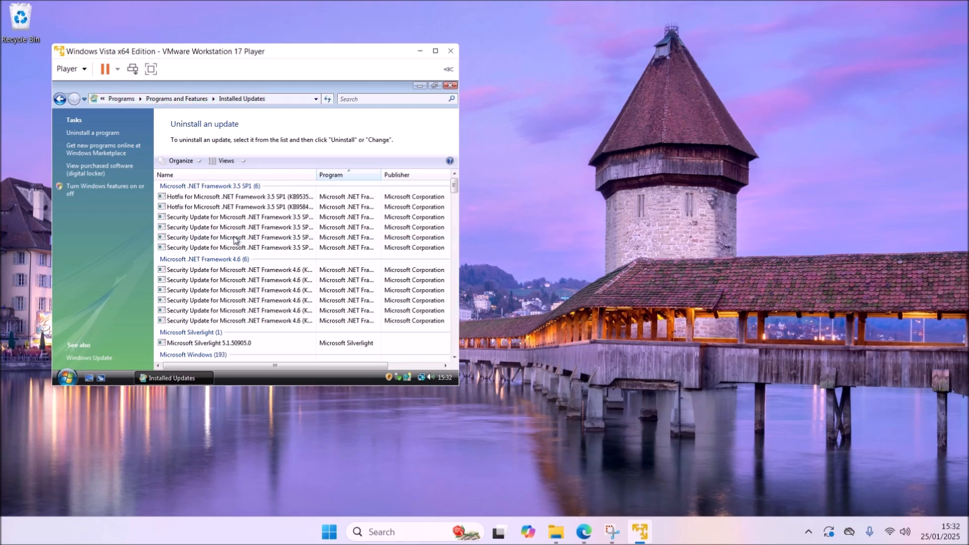
pyautogui.scroll(-20, 378, 252)
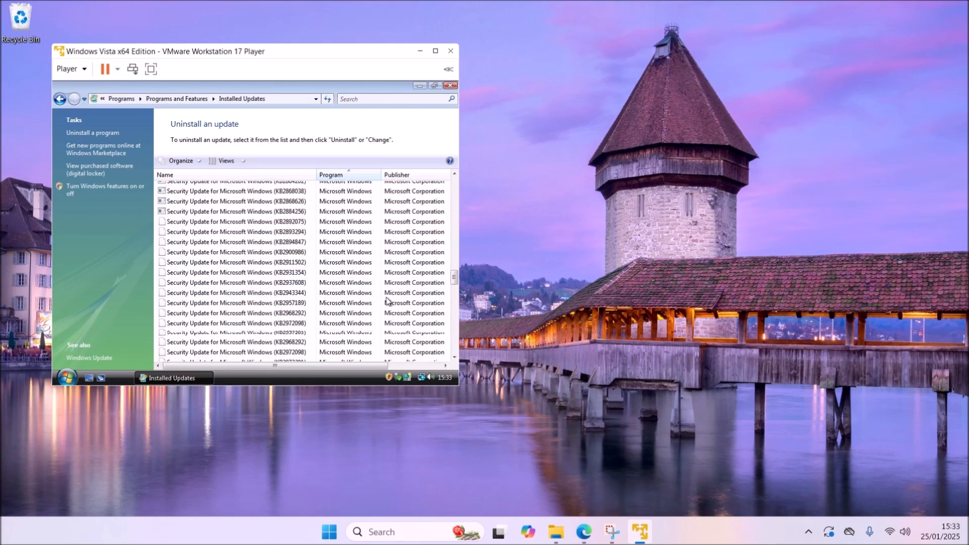
pyautogui.click(450, 86)
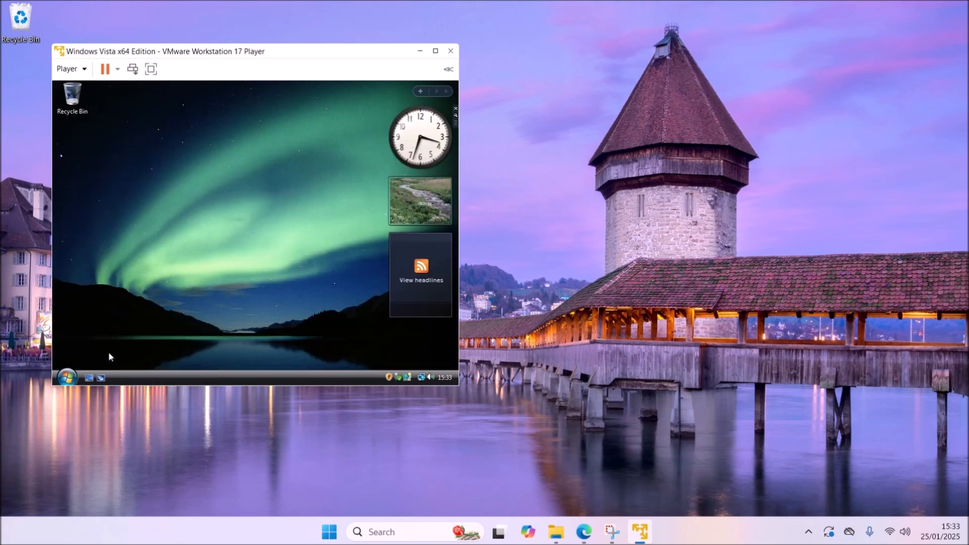
# - Load the VMware Tools 11.0.6 ISO from Downloads into the virtual machine's CD/DVD drive
pyautogui.click(70, 69)
pyautogui.moveTo(159, 121)
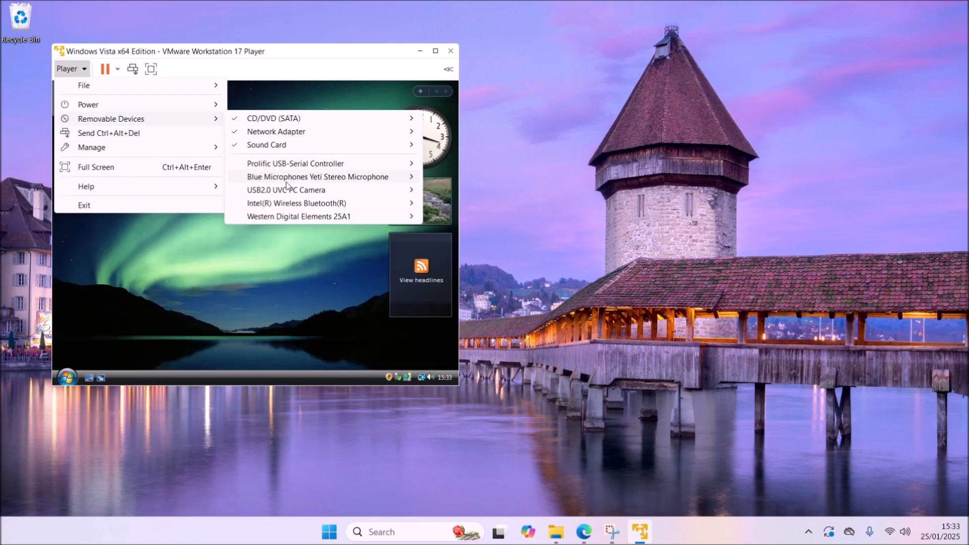
pyautogui.moveTo(337, 126)
pyautogui.click(448, 137)
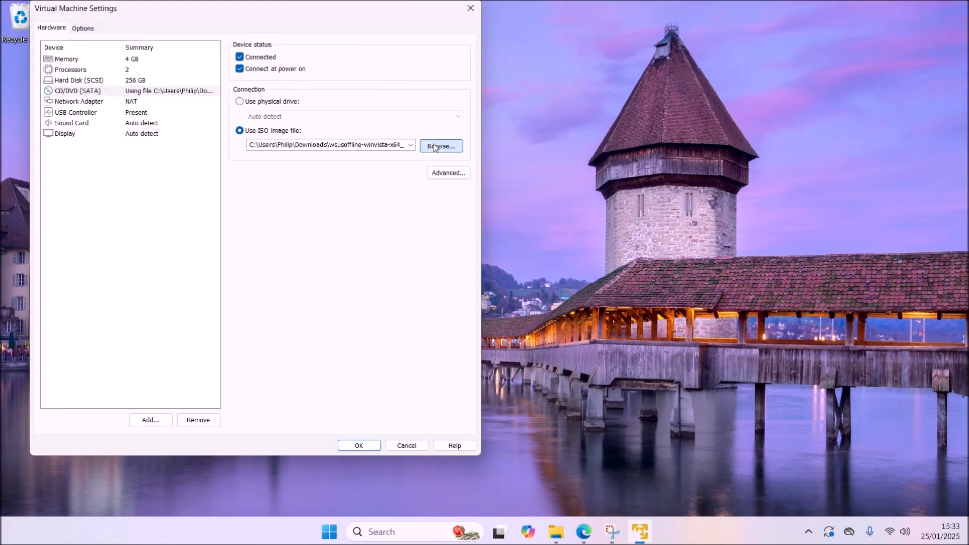
pyautogui.click(435, 147)
pyautogui.doubleClick(260, 171)
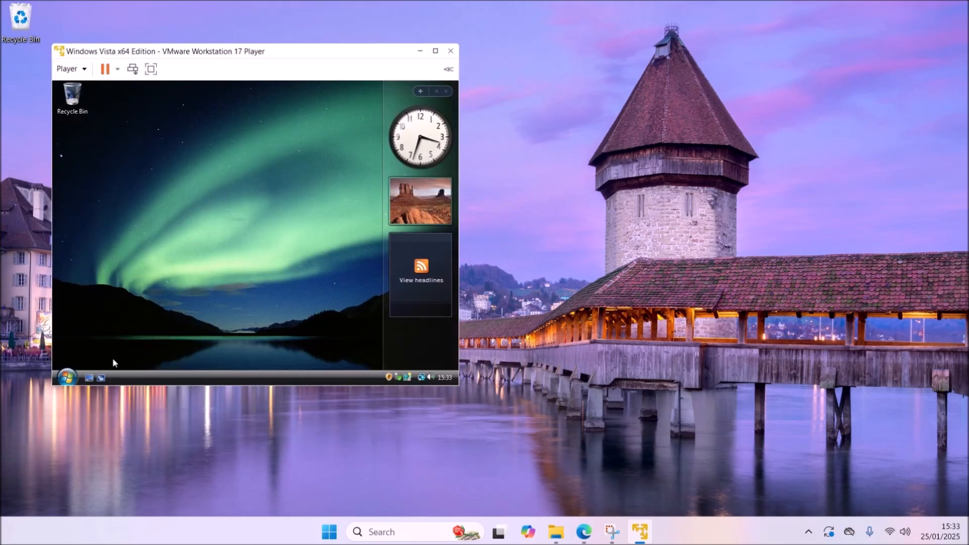
# - Run setup64 from the VMware Tools DVD in the guest and allow it access to the computer
pyautogui.click(66, 376)
pyautogui.click(207, 250)
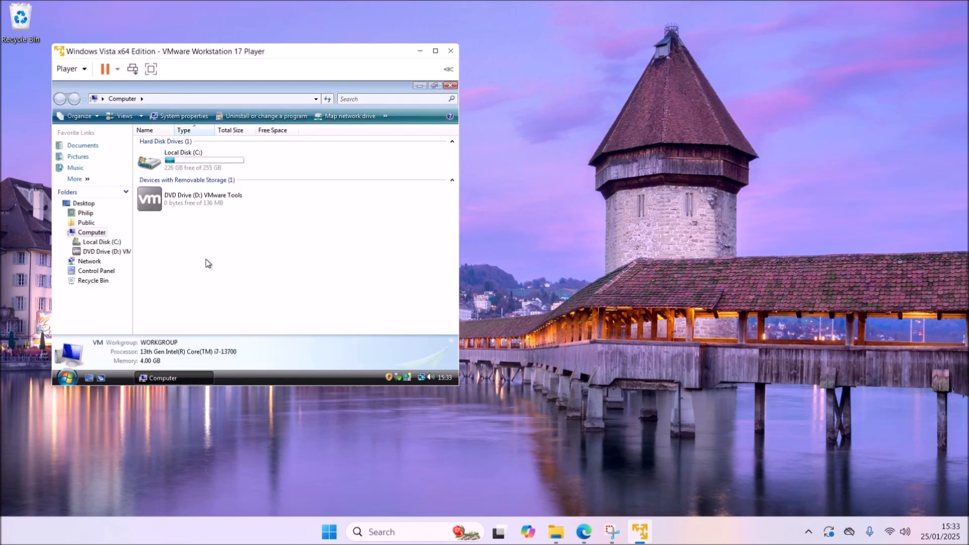
pyautogui.click(233, 203)
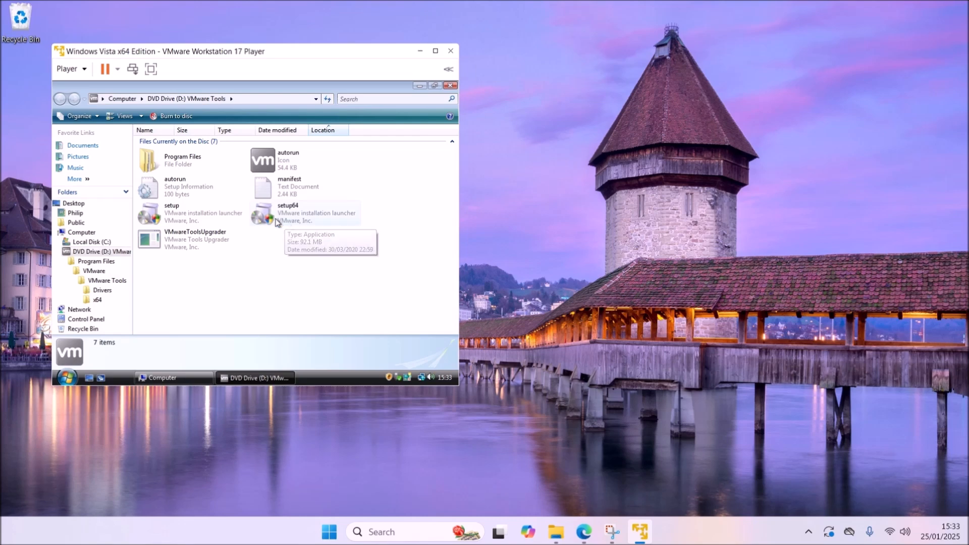
pyautogui.doubleClick(287, 212)
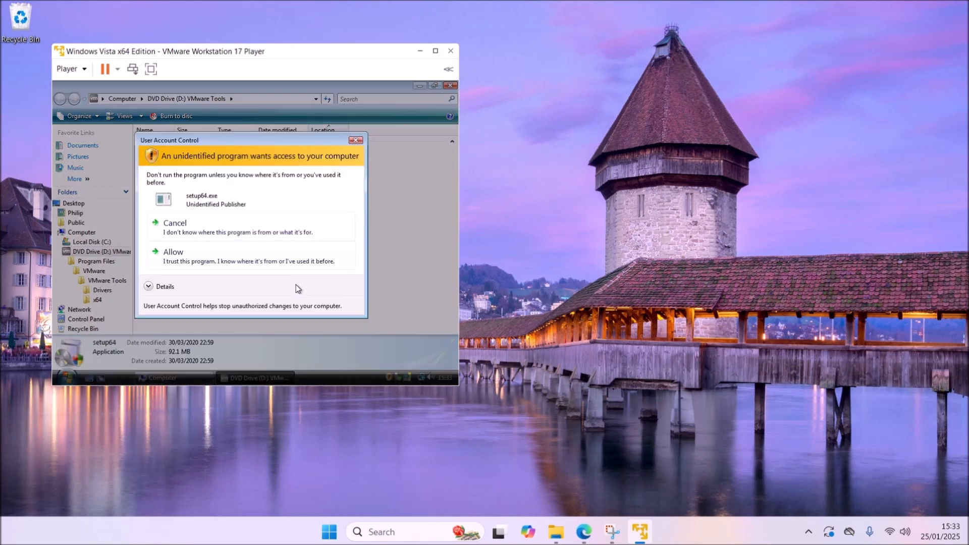
pyautogui.click(234, 262)
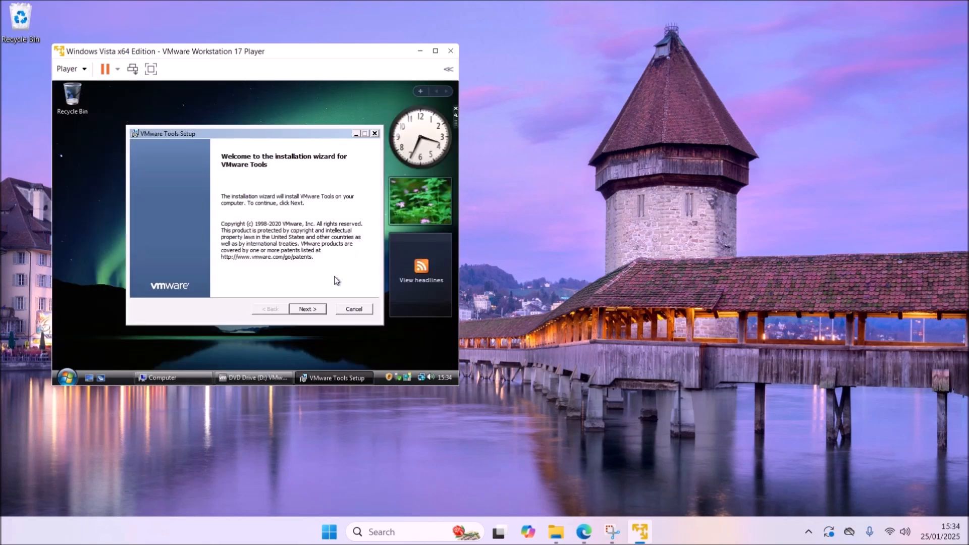
# - Complete the VMware Tools setup wizard to install the tools, and restart the guest
pyautogui.click(318, 309)
pyautogui.click(319, 309)
pyautogui.click(318, 308)
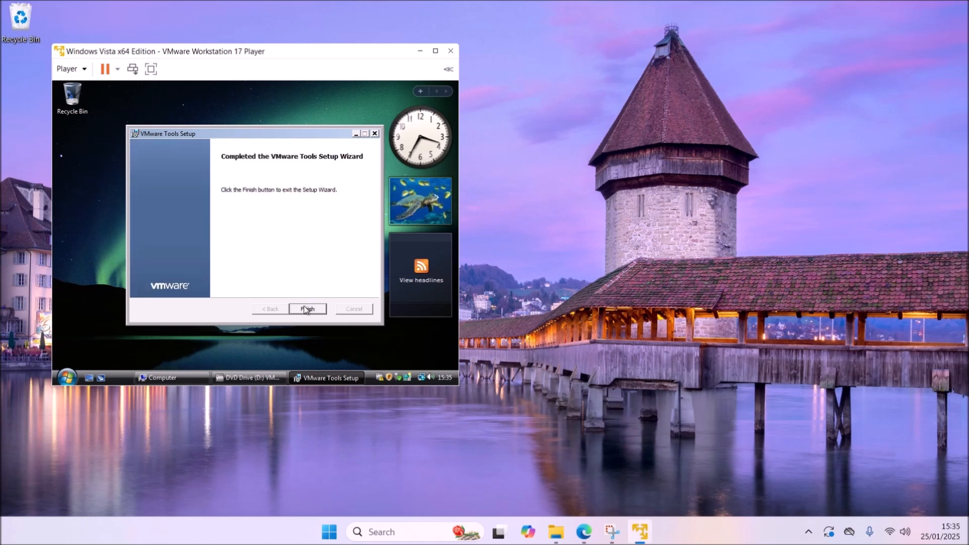
pyautogui.click(306, 308)
pyautogui.press('Return')
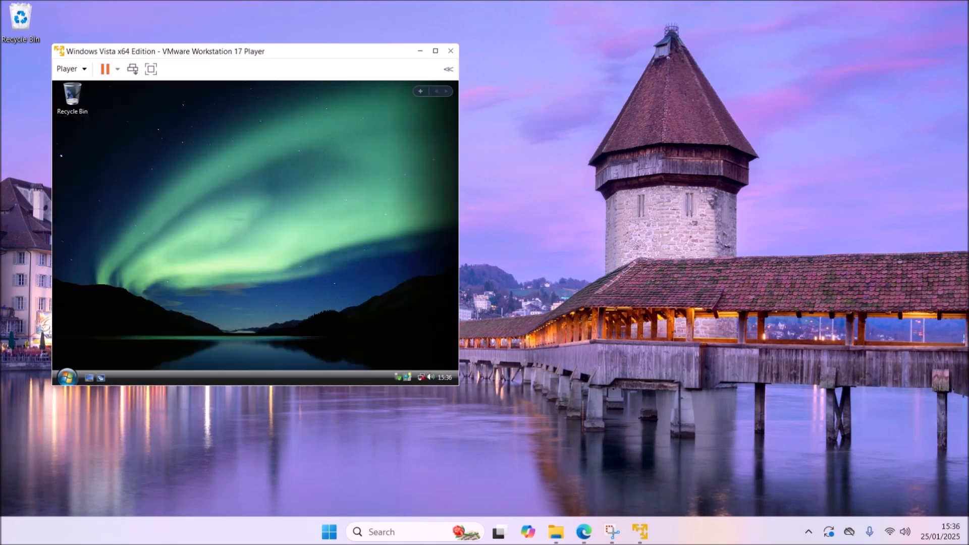
# - Resize the virtual machine window to fill the host screen, and dock it to one half of the desktop
pyautogui.moveTo(350, 58); pyautogui.dragTo(386, 139)
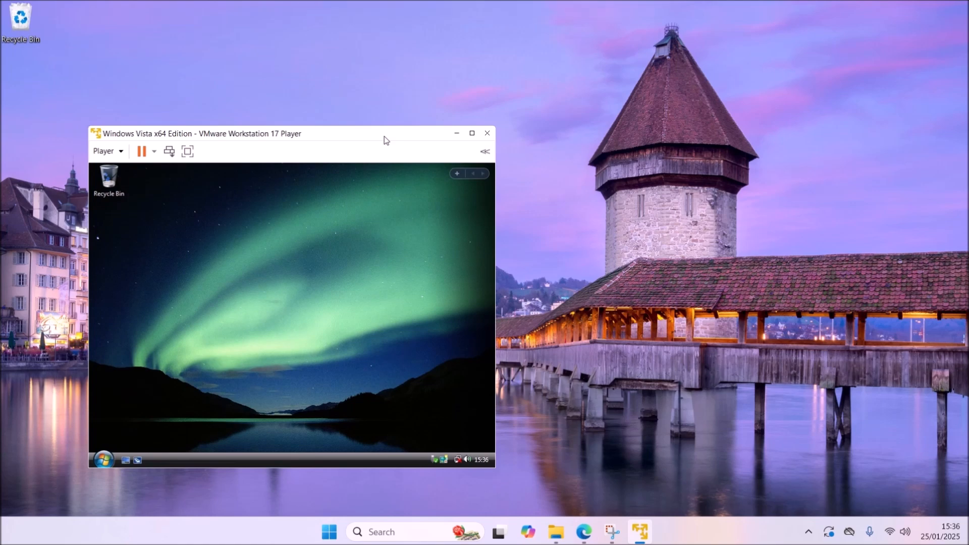
pyautogui.press('super+Left')
pyautogui.press('super+Up')
pyautogui.click(362, 213)
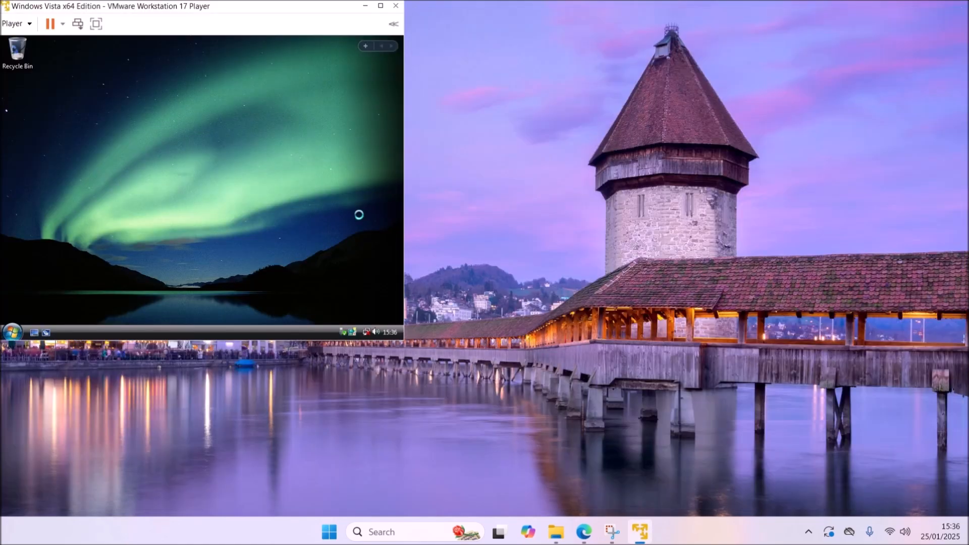
pyautogui.moveTo(286, 9); pyautogui.dragTo(370, 4)
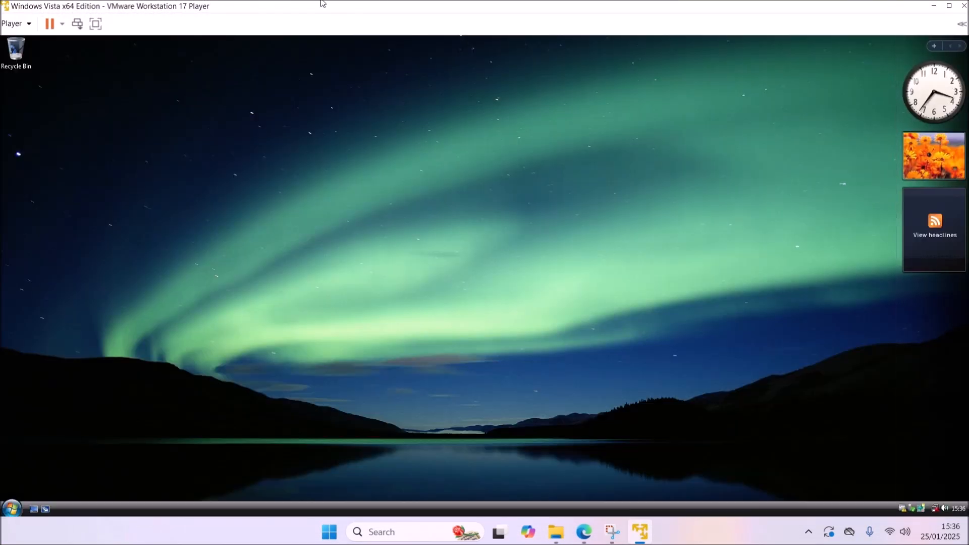
pyautogui.press('super+Left')
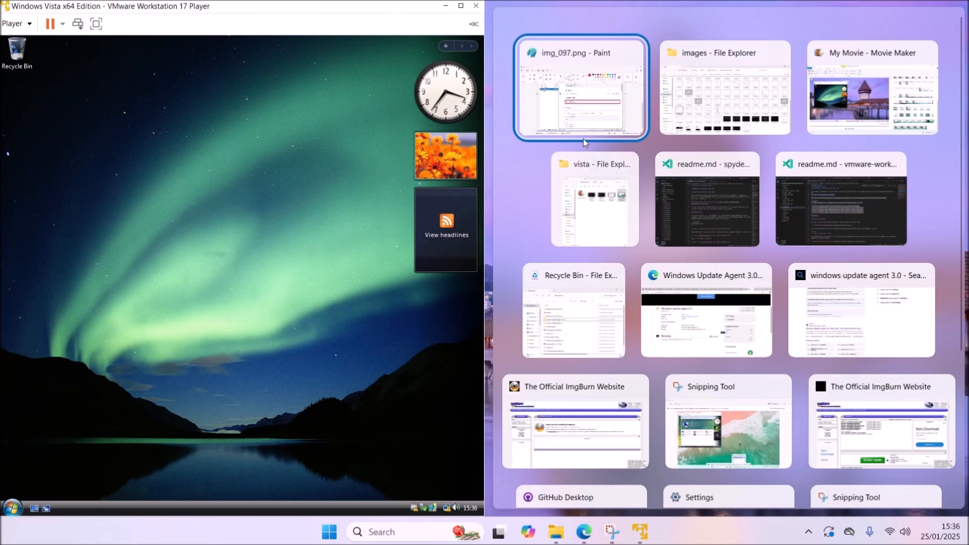
pyautogui.click(339, 178)
pyautogui.click(639, 383)
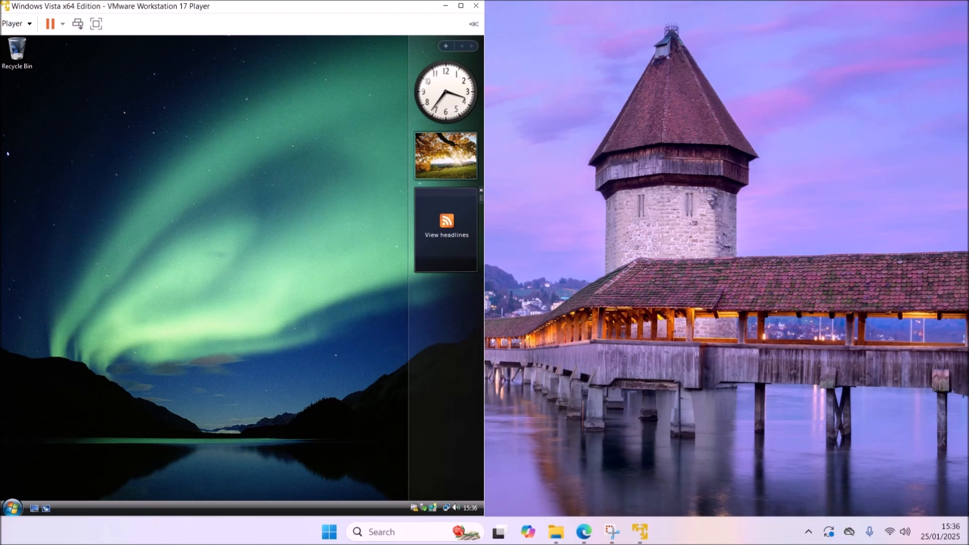
# - Open the host's Downloads folder in File Explorer and arrange it side by side with the virtual machine window
pyautogui.click(555, 532)
pyautogui.moveTo(218, 134); pyautogui.dragTo(968, 221)
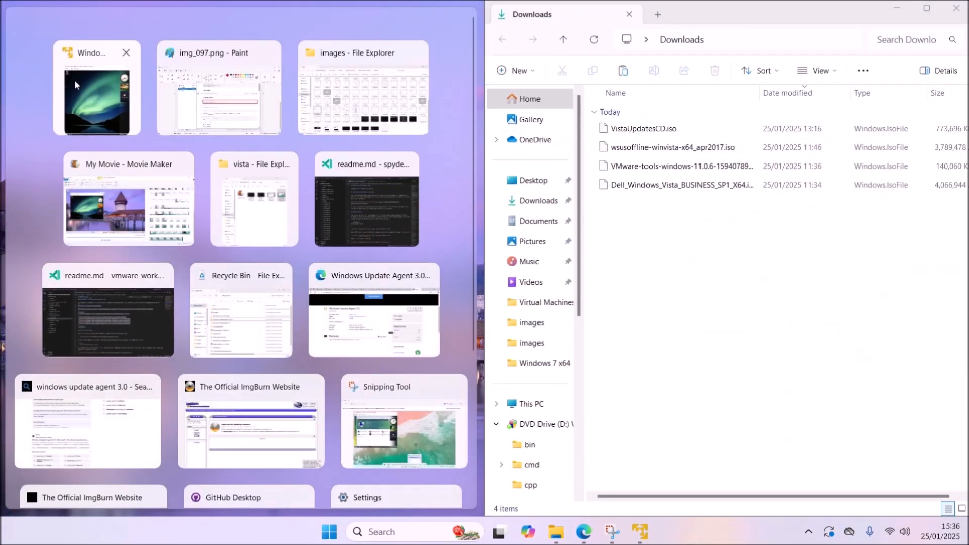
pyautogui.click(102, 102)
pyautogui.click(784, 398)
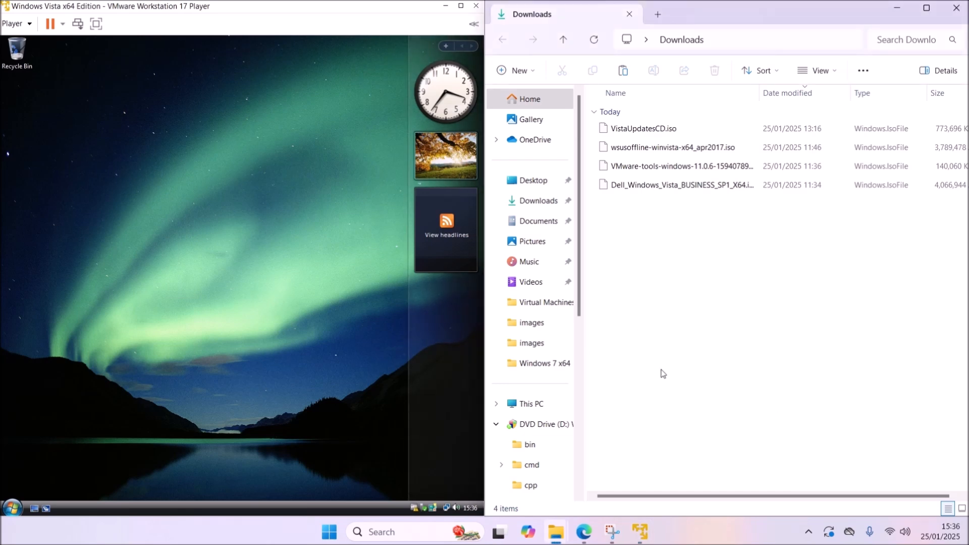
# - Examine Vista's basic system information in a maximized window, and power down the guest
pyautogui.click(10, 510)
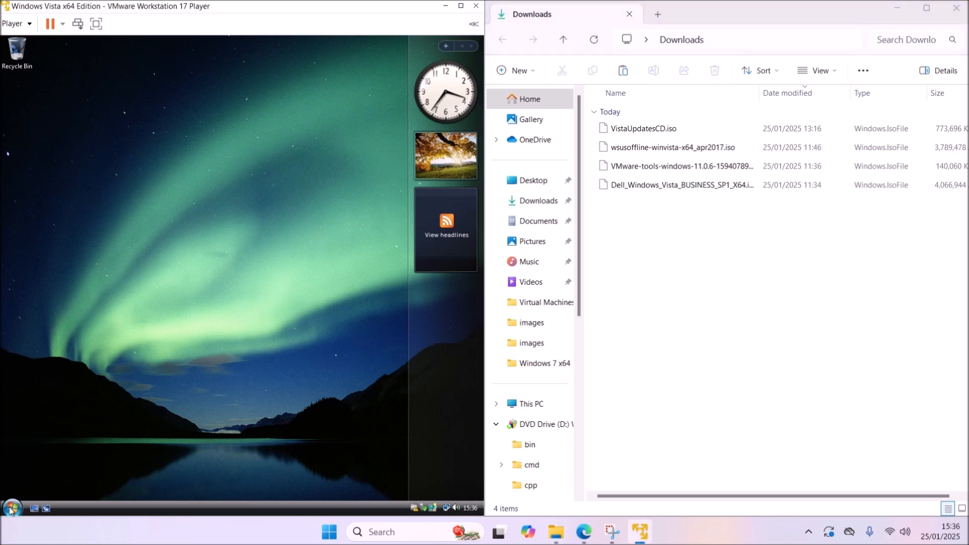
pyautogui.click(10, 509)
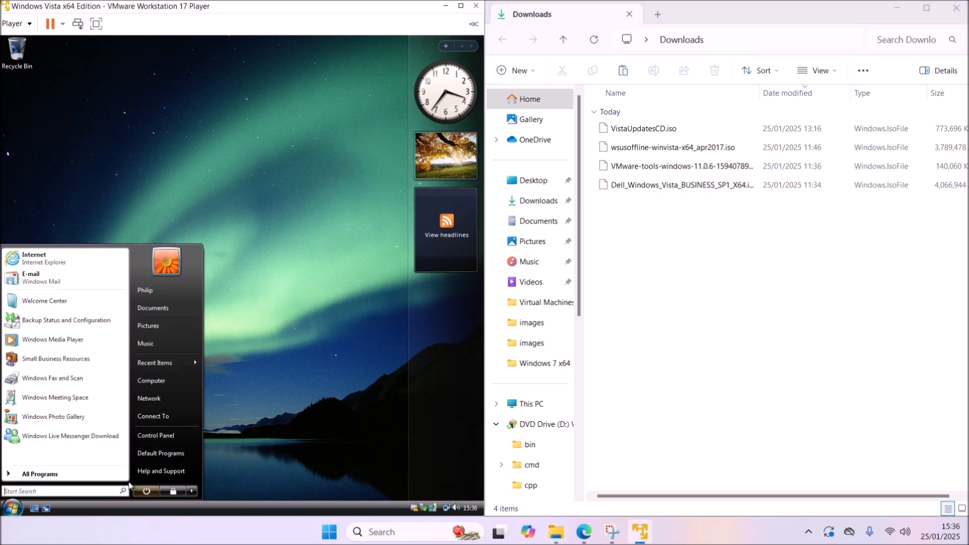
pyautogui.rightClick(171, 385)
pyautogui.click(202, 481)
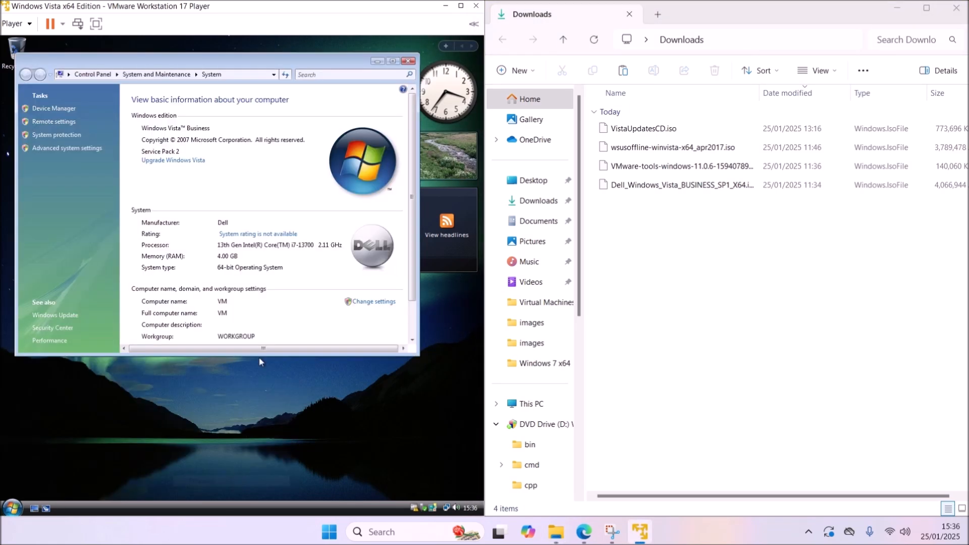
pyautogui.click(392, 61)
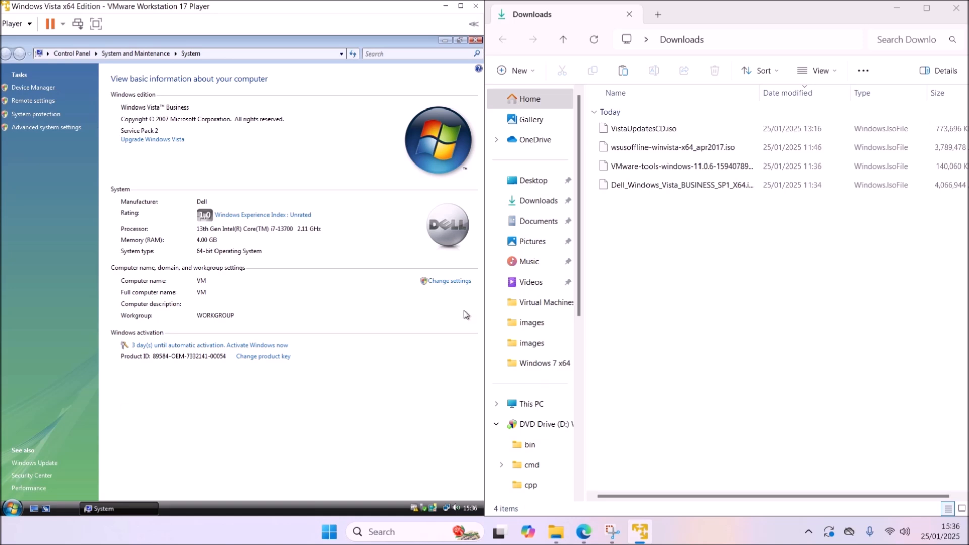
pyautogui.click(12, 508)
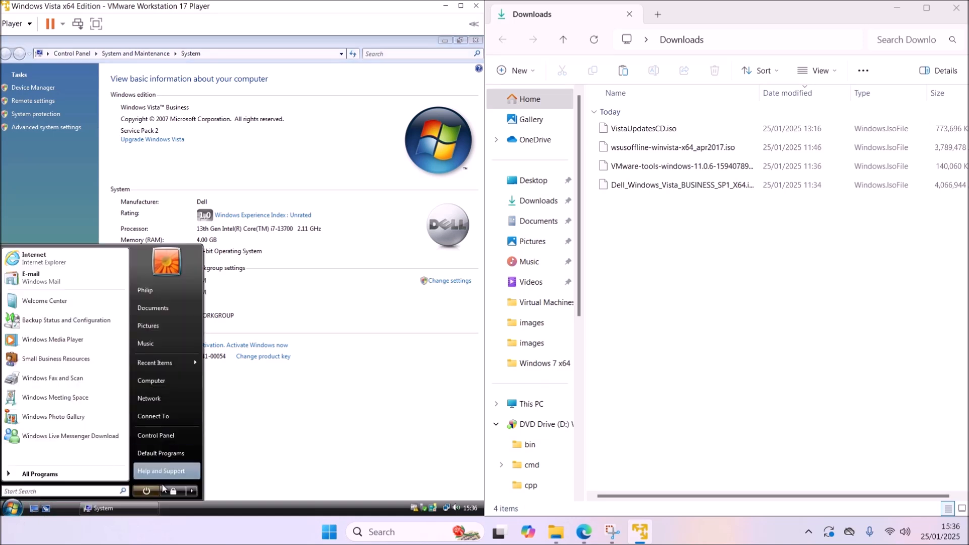
pyautogui.click(148, 491)
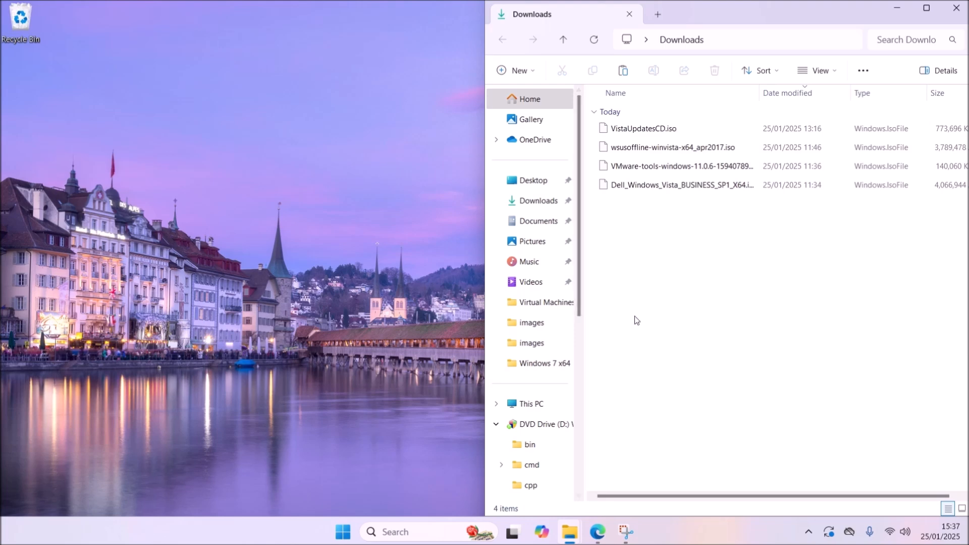
# - Examine the virtual machine files in the Windows Vista x64 Edition folder under Documents, and return to the Virtual Machines folder
pyautogui.click(560, 221)
pyautogui.doubleClick(659, 151)
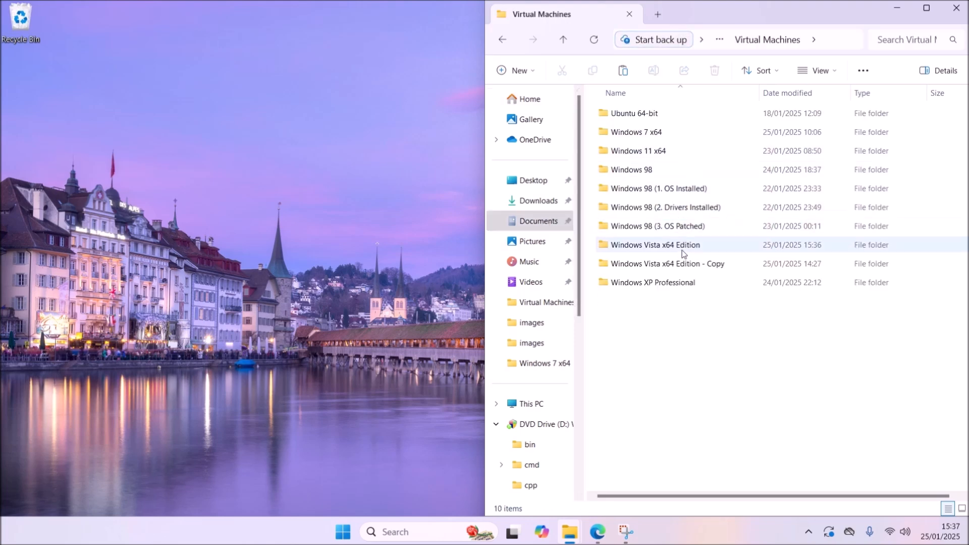
pyautogui.click(656, 245)
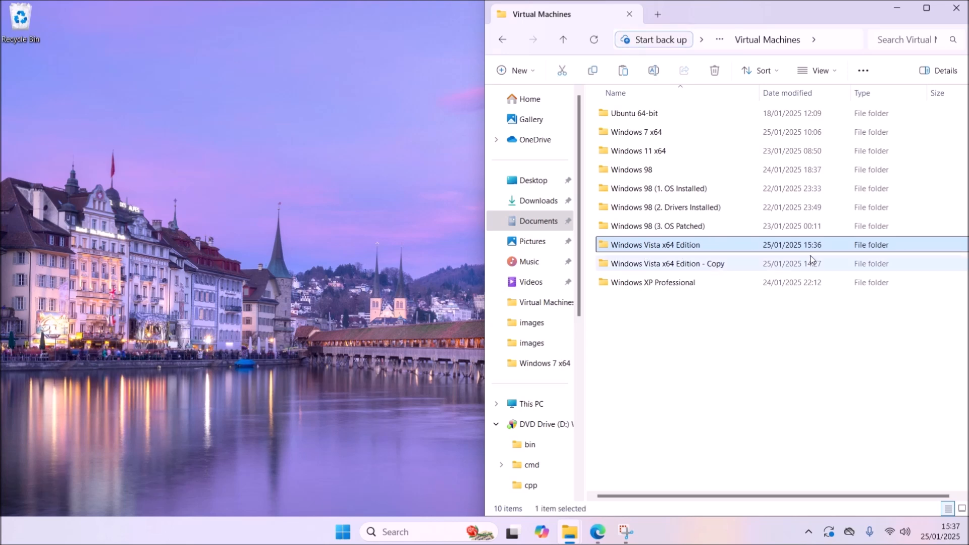
pyautogui.click(795, 237)
pyautogui.doubleClick(732, 245)
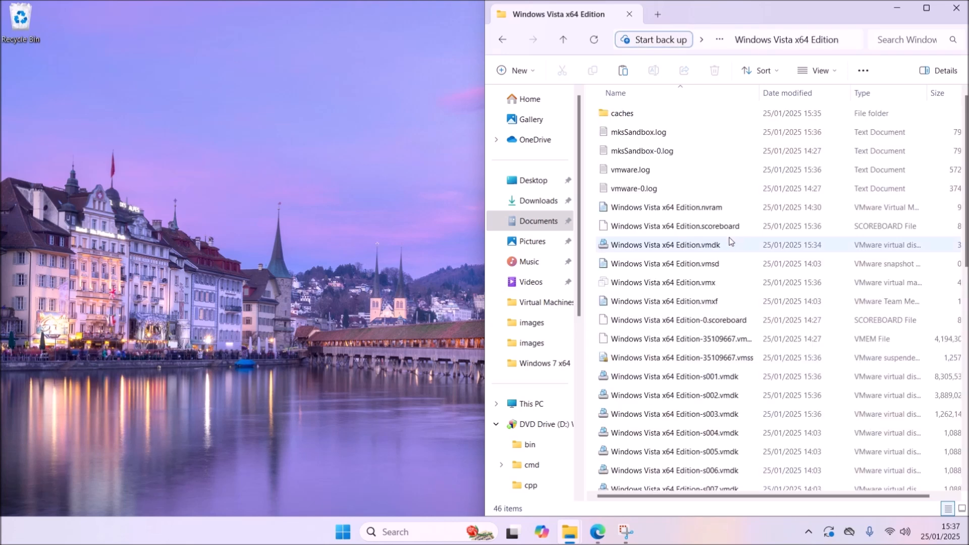
pyautogui.click(517, 63)
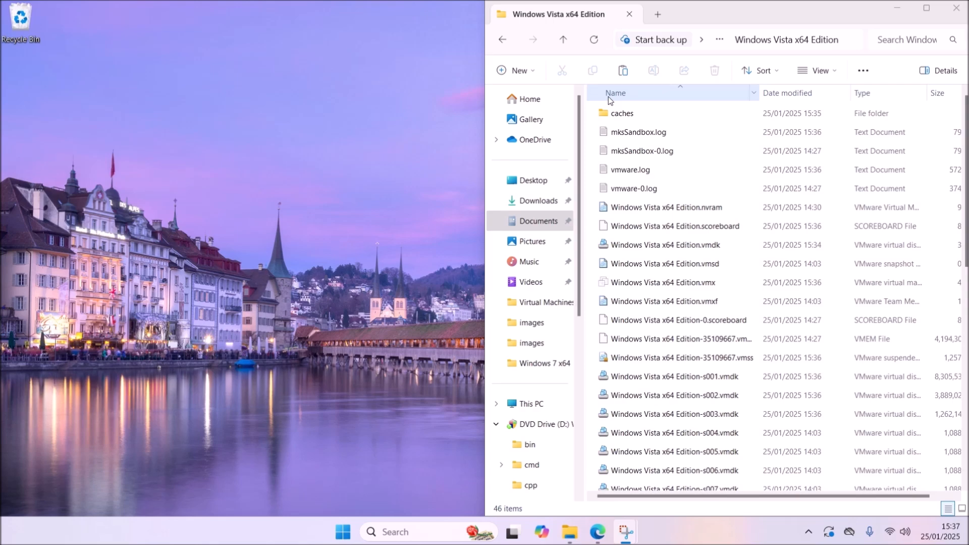
pyautogui.moveTo(737, 21); pyautogui.dragTo(966, 239)
pyautogui.click(318, 269)
pyautogui.click(779, 363)
# - Delete the old Windows Vista x64 Edition - Copy folder and duplicate the Windows Vista x64 Edition folder as a backup
pyautogui.click(694, 270)
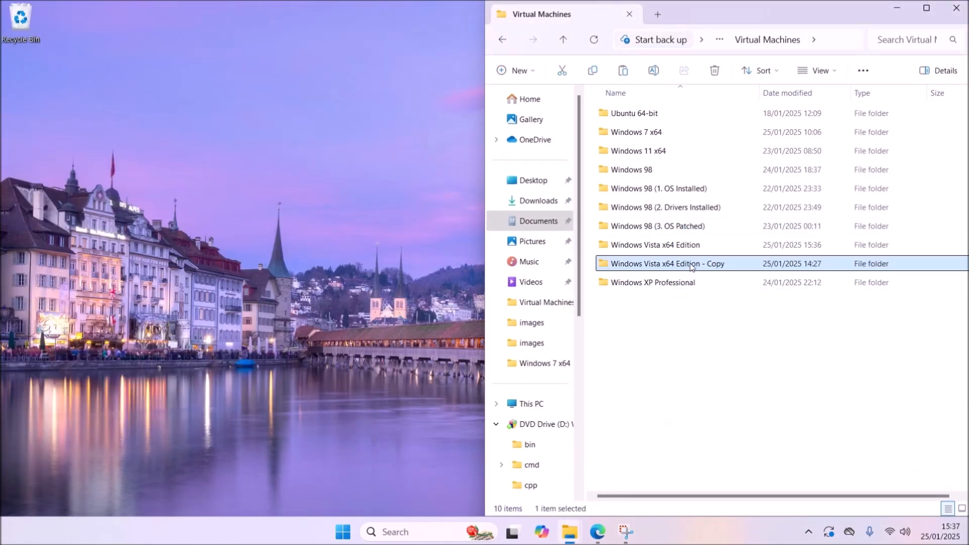
pyautogui.press('Delete')
pyautogui.click(700, 251)
pyautogui.moveTo(700, 251); pyautogui.dragTo(713, 335)
# - Rename the duplicated folder to Windows Vista x64 Edition (1. OS Patched)
pyautogui.press('F2')
pyautogui.moveTo(725, 265); pyautogui.dragTo(700, 263)
pyautogui.write('(1')
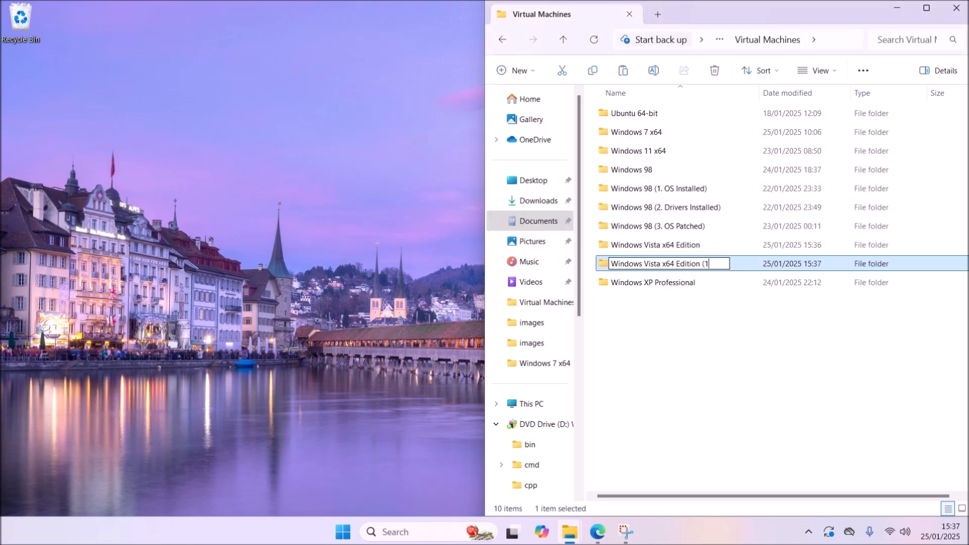
pyautogui.write('. OS Patched')
pyautogui.press('Return')
# - Open Windows Vista x64 Edition.vmx from the Windows Vista x64 Edition folder in Notepad, placed side by side with the folder window
pyautogui.doubleClick(699, 246)
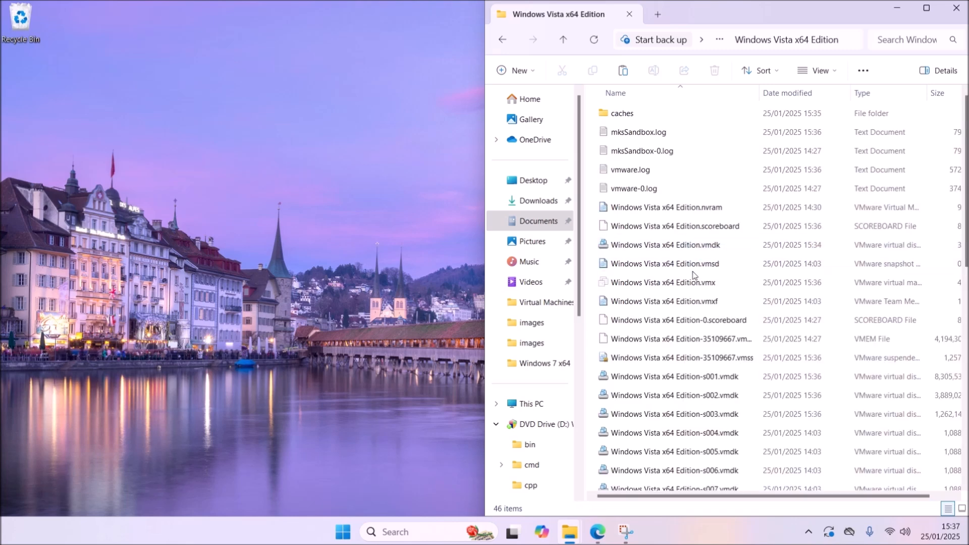
pyautogui.rightClick(634, 284)
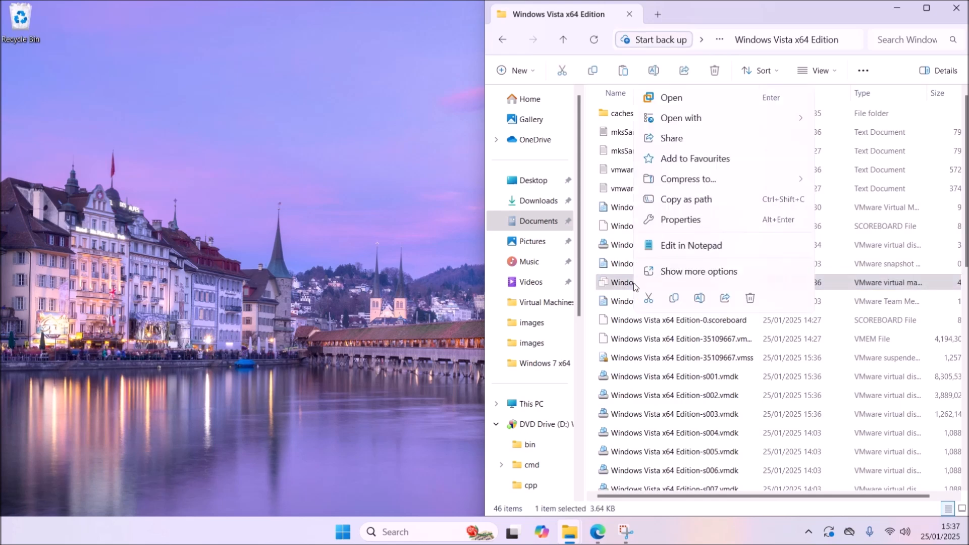
pyautogui.click(685, 251)
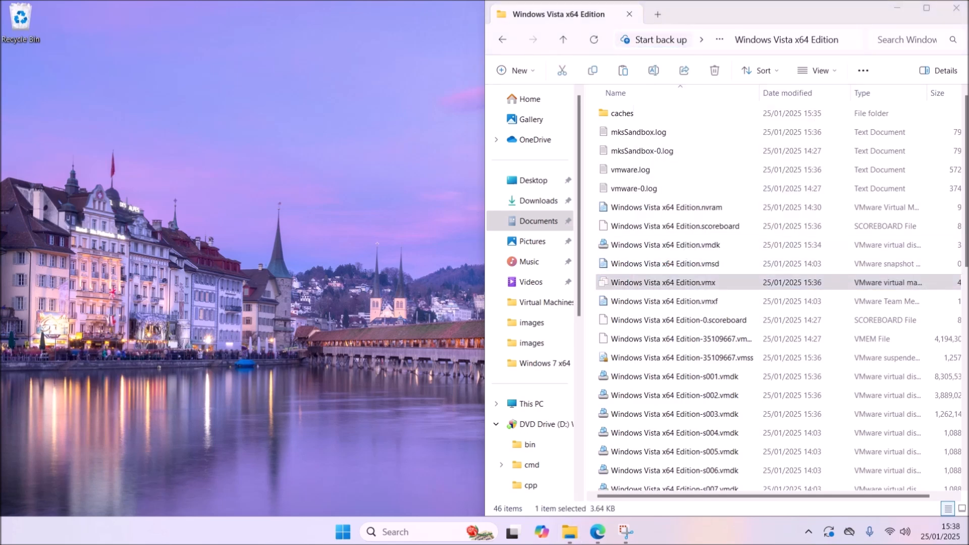
pyautogui.moveTo(412, 98); pyautogui.dragTo(357, 65)
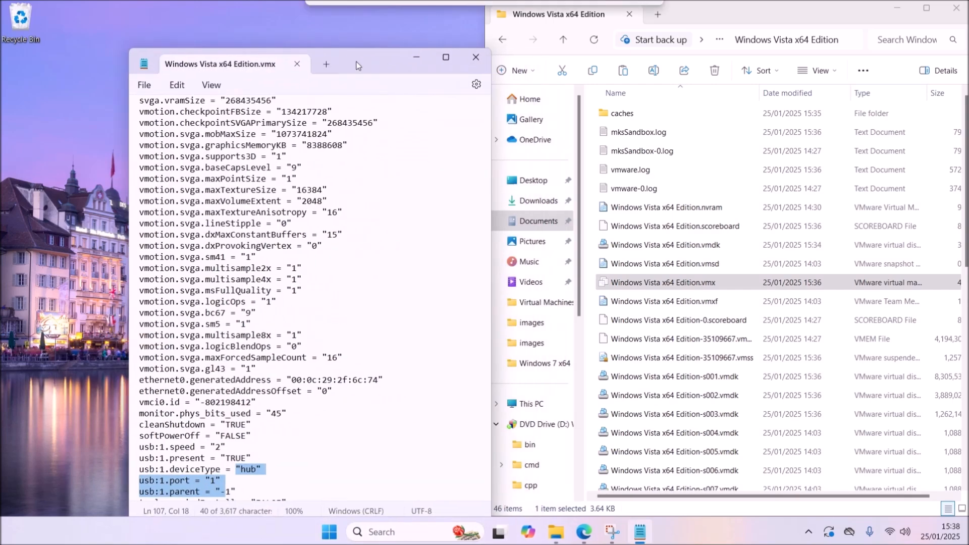
pyautogui.press('super+Left')
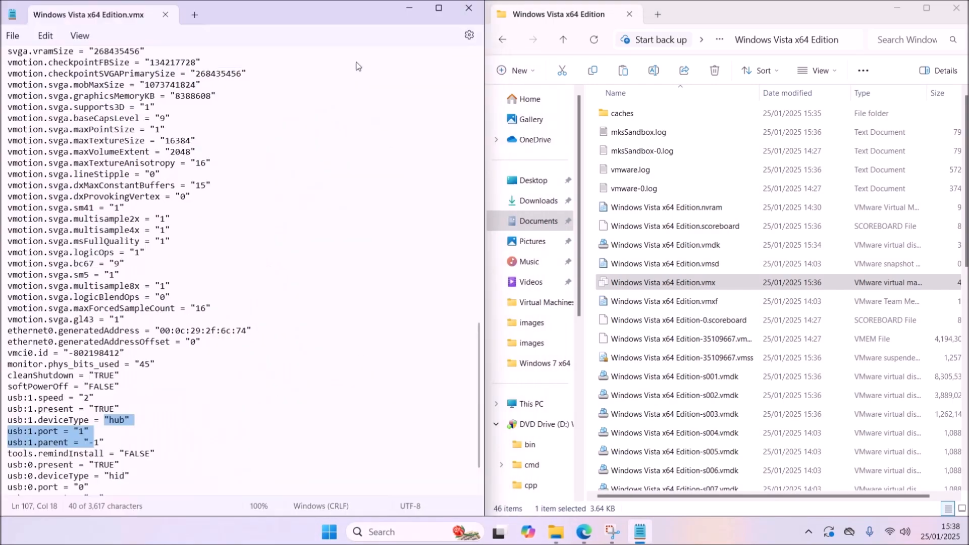
# - Try out the line bios.bootdelay = "20000" at the end of the .vmx file, and remove it again
pyautogui.click(283, 278)
pyautogui.scroll(-2, 232, 406)
pyautogui.press('Delete')
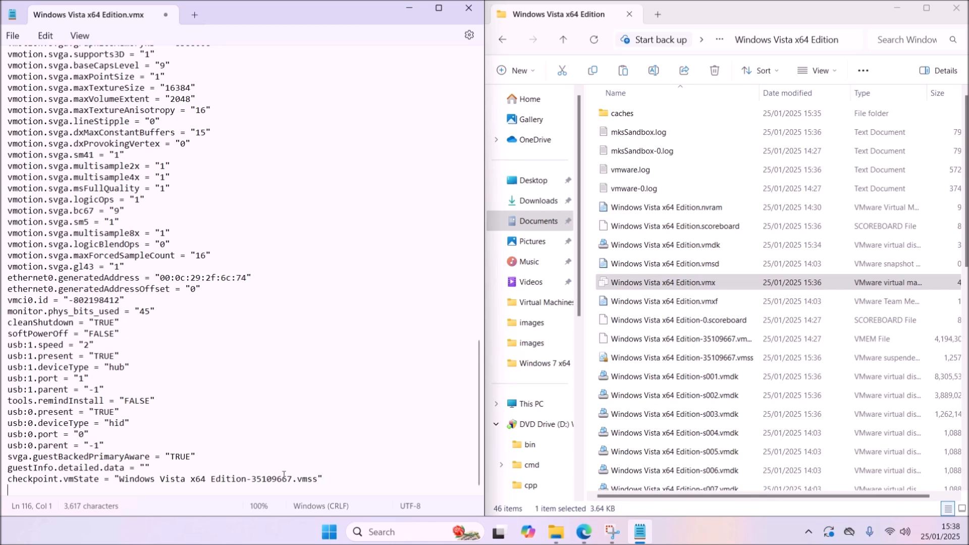
pyautogui.write('bios.bootdelay ')
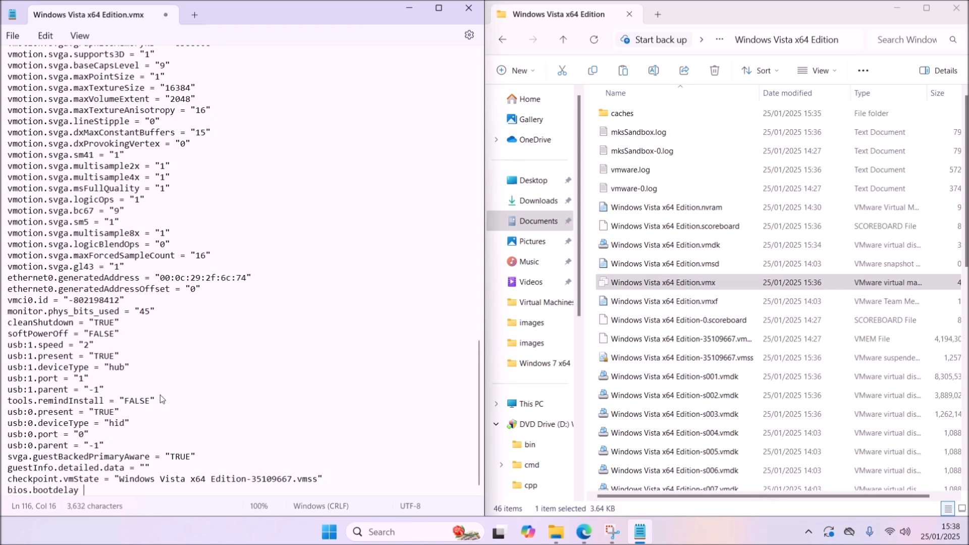
pyautogui.write('= "20000"')
pyautogui.hotkey('shift', 'Home')
pyautogui.press('BackSpace')
pyautogui.press('BackSpace')
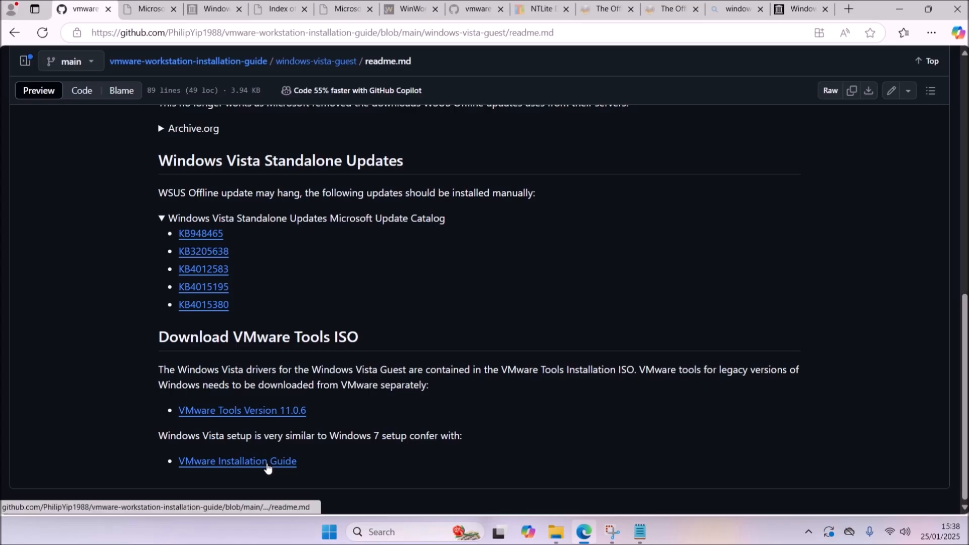
# - Switch to the browser, open the linked VMware Installation Guide and examine its Windows 7 Guest Virtual Machine Configuration File section
pyautogui.keyDown('ctrl'); pyautogui.click(268, 466); pyautogui.keyUp('ctrl')
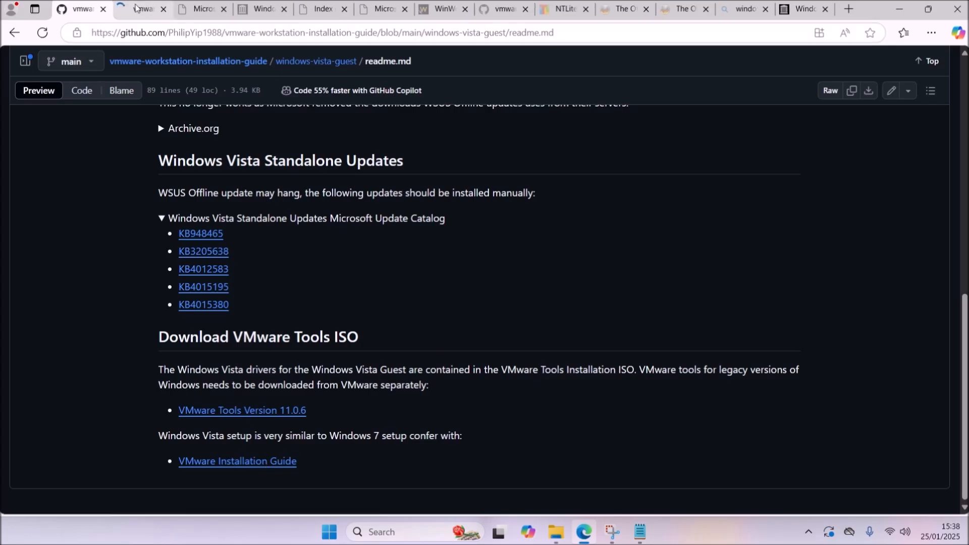
pyautogui.click(141, 9)
pyautogui.click(931, 205)
pyautogui.scroll(-1, 901, 336)
pyautogui.scroll(-1, 901, 354)
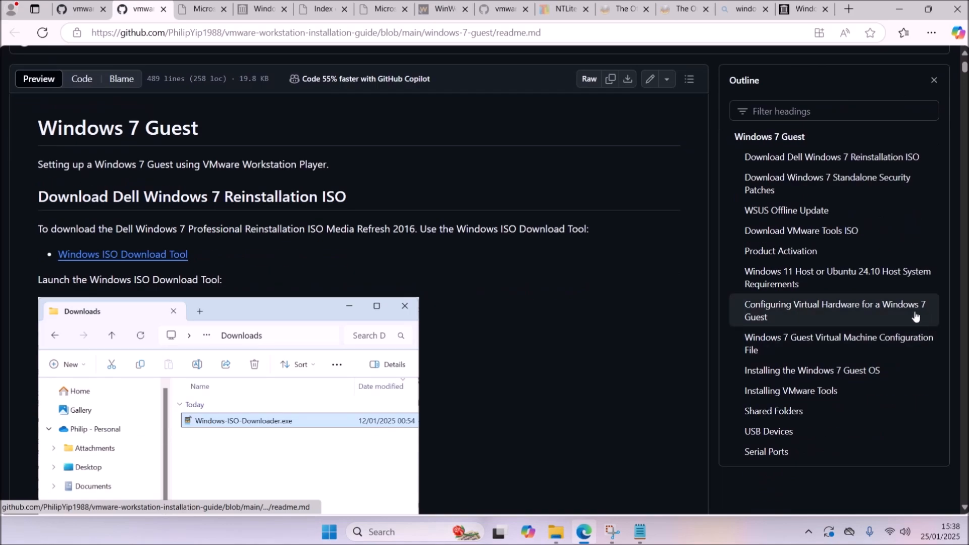
pyautogui.click(925, 337)
pyautogui.scroll(-15, 525, 307)
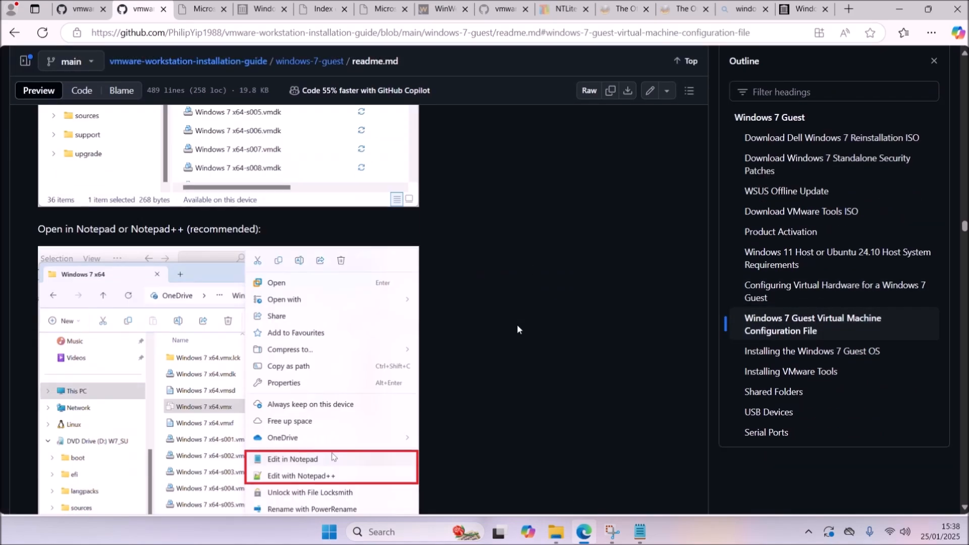
pyautogui.scroll(-10, 513, 332)
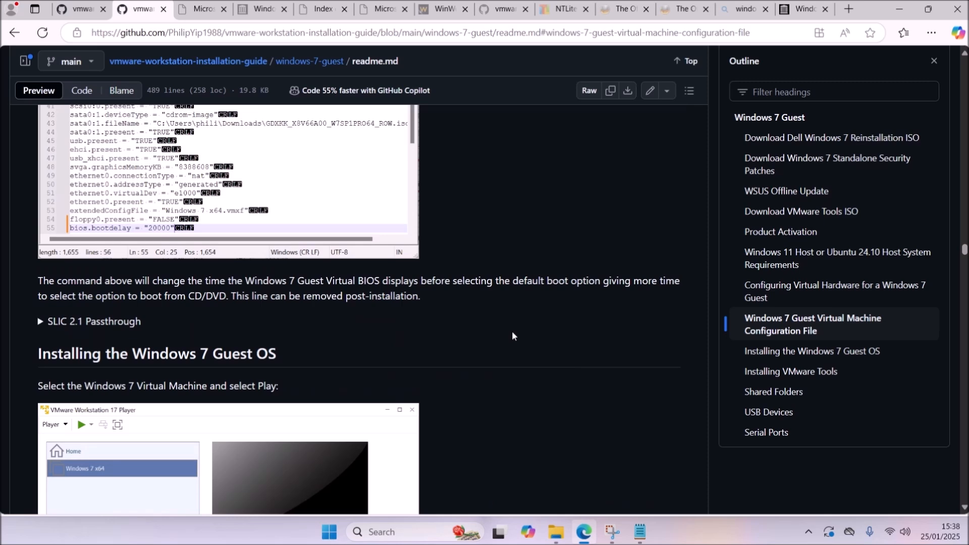
# - Expand the SLIC 2.1 Passthrough section and examine its three configuration lines
pyautogui.click(45, 260)
pyautogui.scroll(-1, 86, 197)
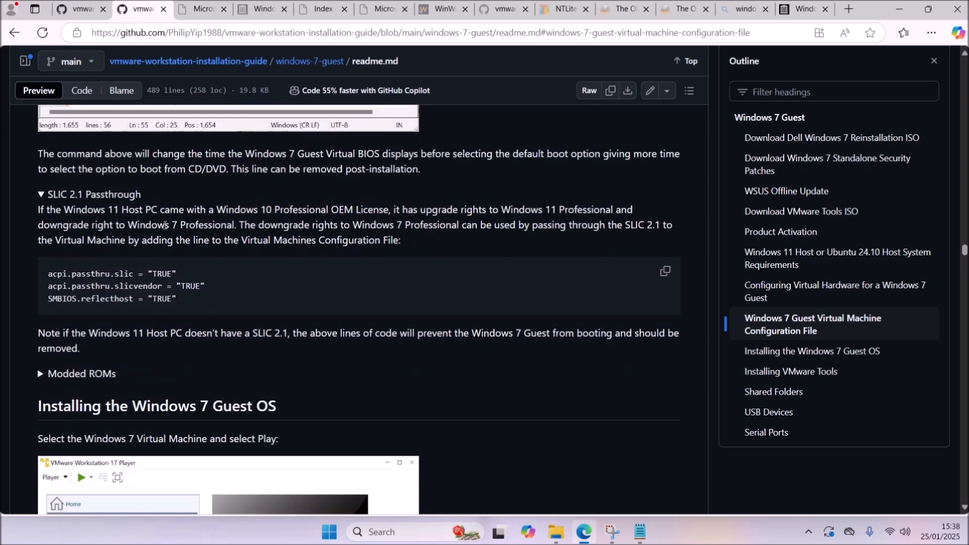
pyautogui.scroll(-1, 162, 223)
pyautogui.moveTo(187, 246); pyautogui.dragTo(36, 201)
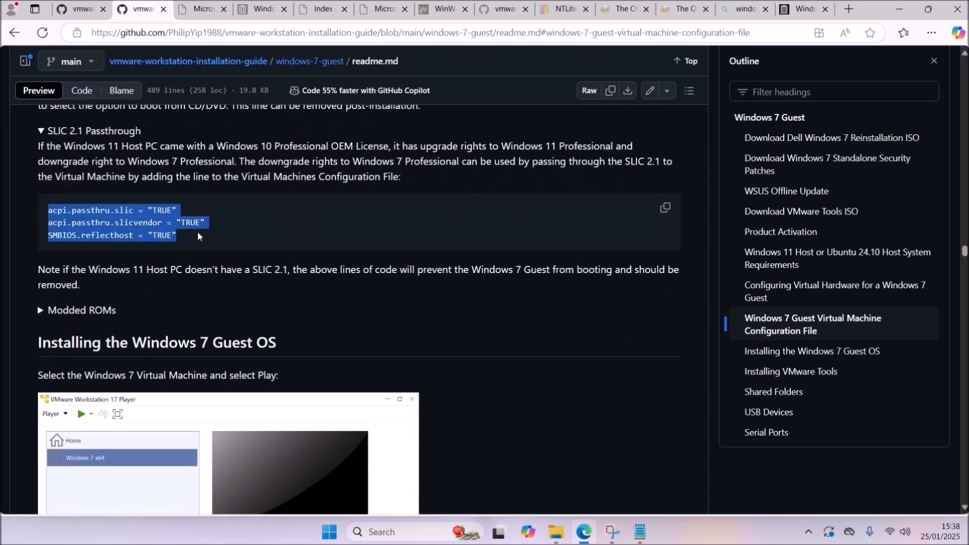
# - Copy the line bios440.filename = "modded_BIOS.440.ROM" from the guide's Modded ROMs section to the end of the .vmx file
pyautogui.click(43, 310)
pyautogui.scroll(-3, 132, 337)
pyautogui.scroll(1, 135, 281)
pyautogui.moveTo(256, 466); pyautogui.dragTo(38, 460)
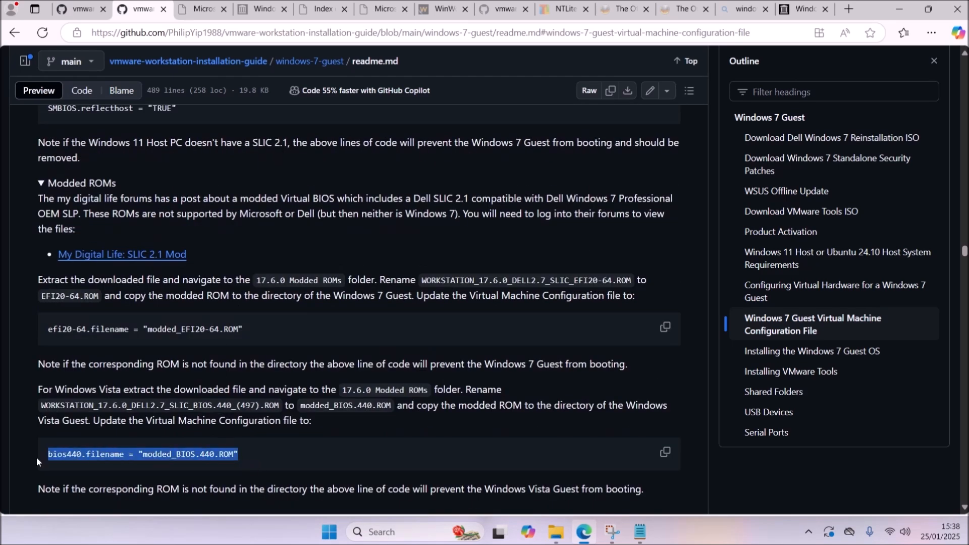
pyautogui.click(899, 8)
pyautogui.press('Return')
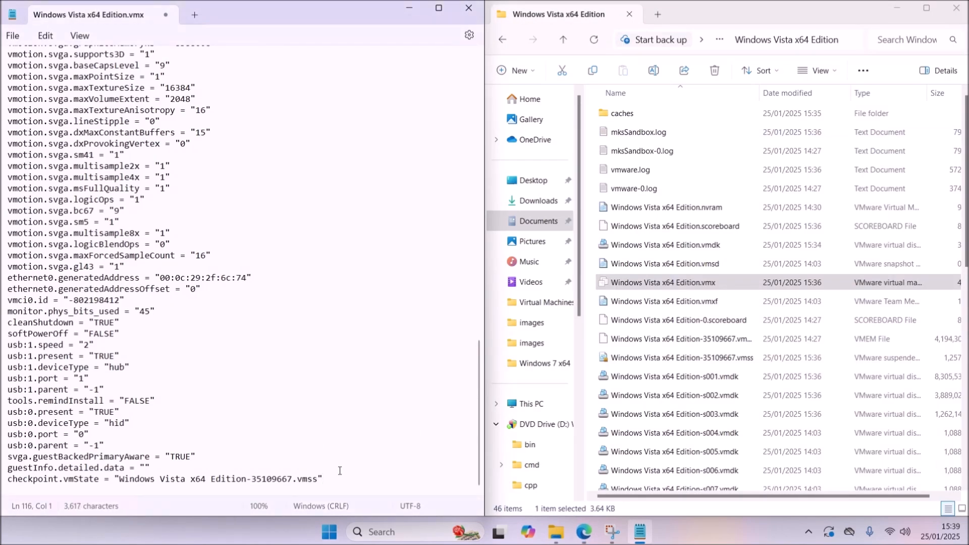
pyautogui.hotkey('ctrl', 'v')
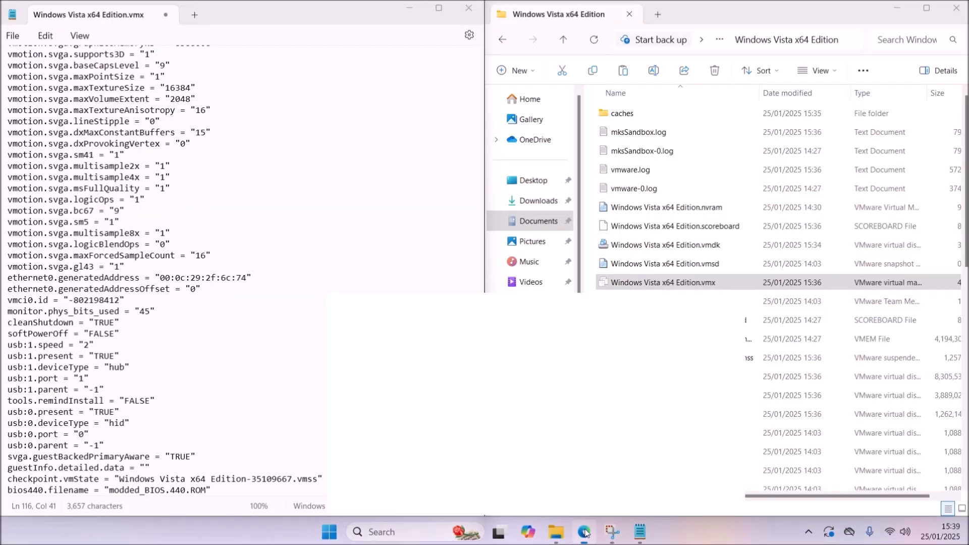
# - Open the guide's My Digital Life: SLIC 2.1 Mod link, examine the forum thread, and minimize the browser
pyautogui.click(584, 531)
pyautogui.scroll(-2, 310, 446)
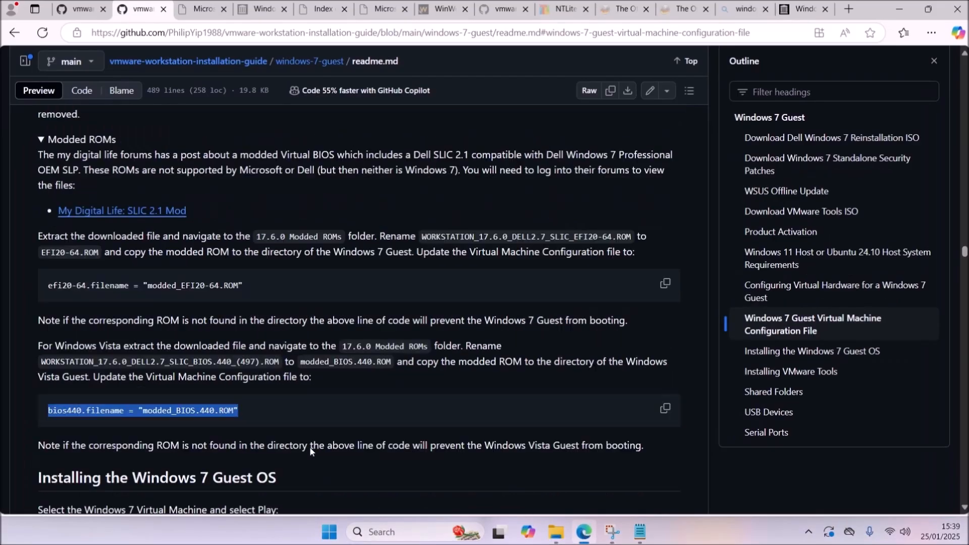
pyautogui.keyDown('ctrl'); pyautogui.click(142, 132); pyautogui.keyUp('ctrl')
pyautogui.click(182, 15)
pyautogui.scroll(-2, 204, 164)
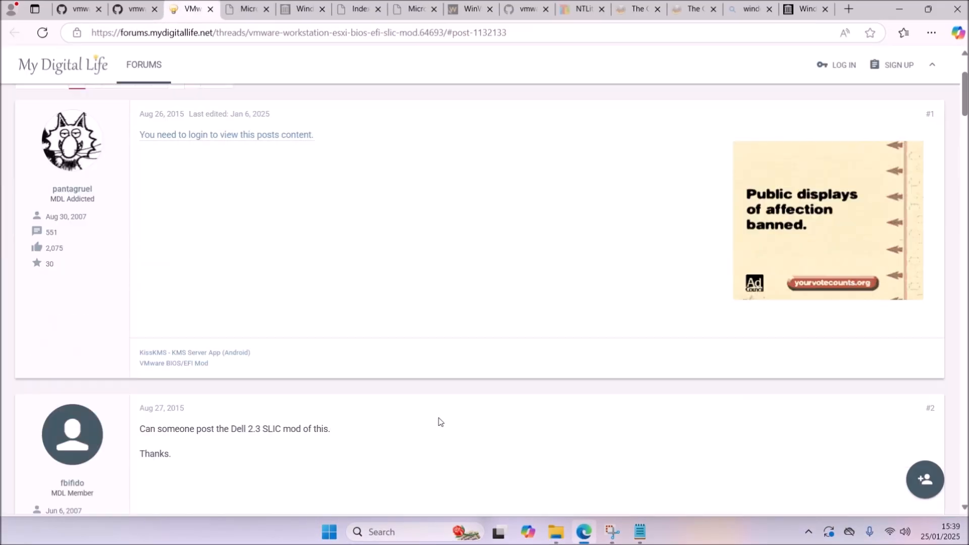
pyautogui.click(899, 9)
# - Extract the VMWARE WORKSTATION 17.6.0 DELL 2.7 archive in Downloads and place the extracted folder beside the .vmx file
pyautogui.moveTo(372, 153); pyautogui.dragTo(1, 154)
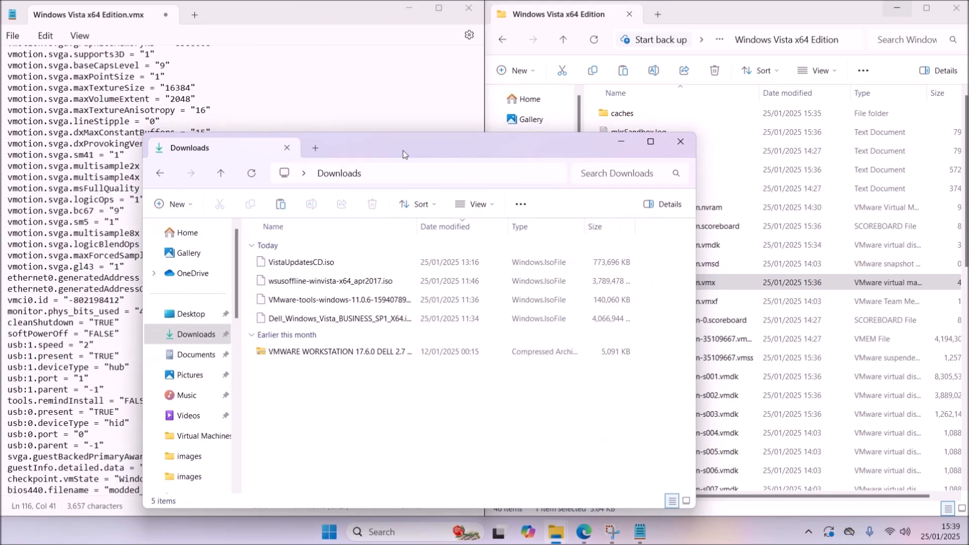
pyautogui.rightClick(208, 221)
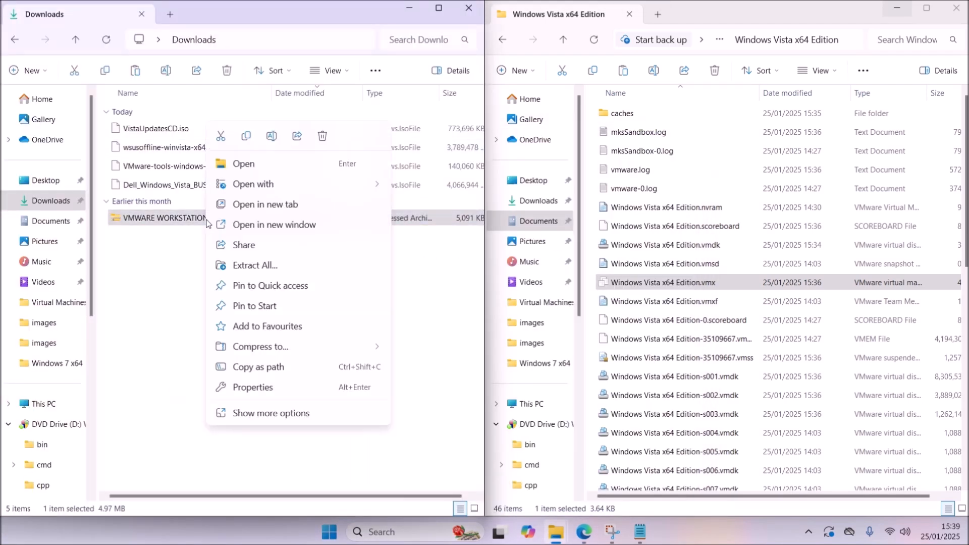
pyautogui.click(248, 266)
pyautogui.press('Return')
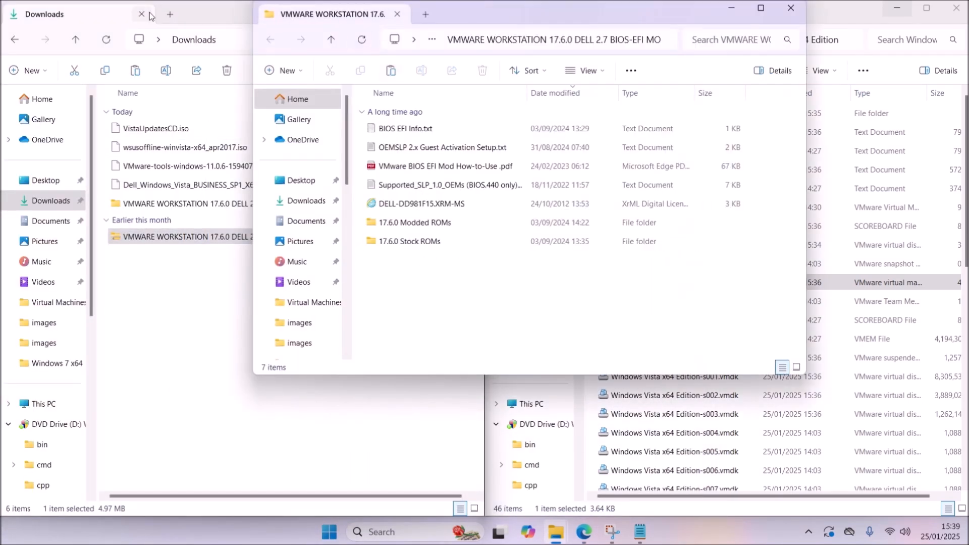
pyautogui.click(142, 14)
pyautogui.press('super+Right')
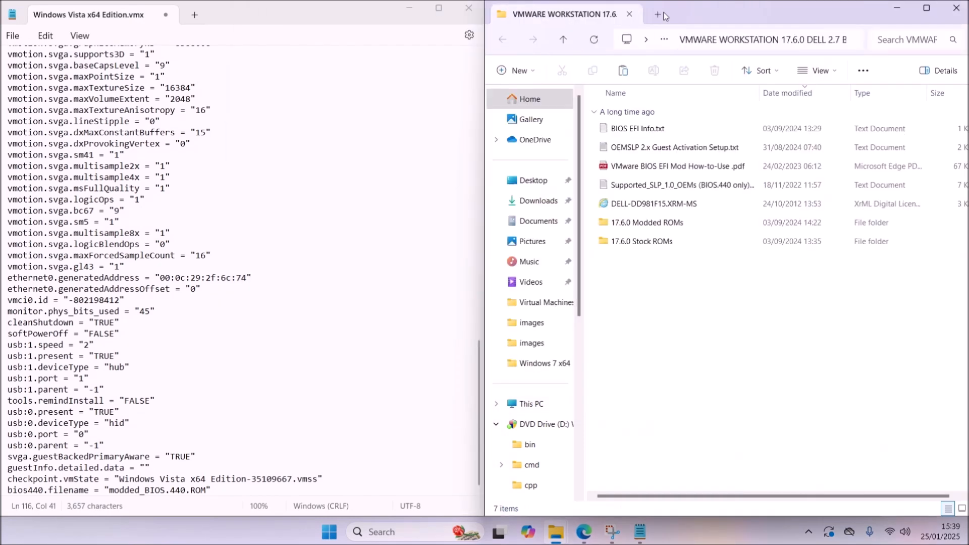
# - In the 17.6.0 Modded ROMs folder, rename WORKSTATION_17.6.0_DELL2.7_SLIC_BIOS.440_(497).ROM to modded_BIOS.440.ROM, using the name given in the .vmx file
pyautogui.doubleClick(647, 222)
pyautogui.moveTo(207, 491); pyautogui.dragTo(109, 490)
pyautogui.hotkey('ctrl', 'c')
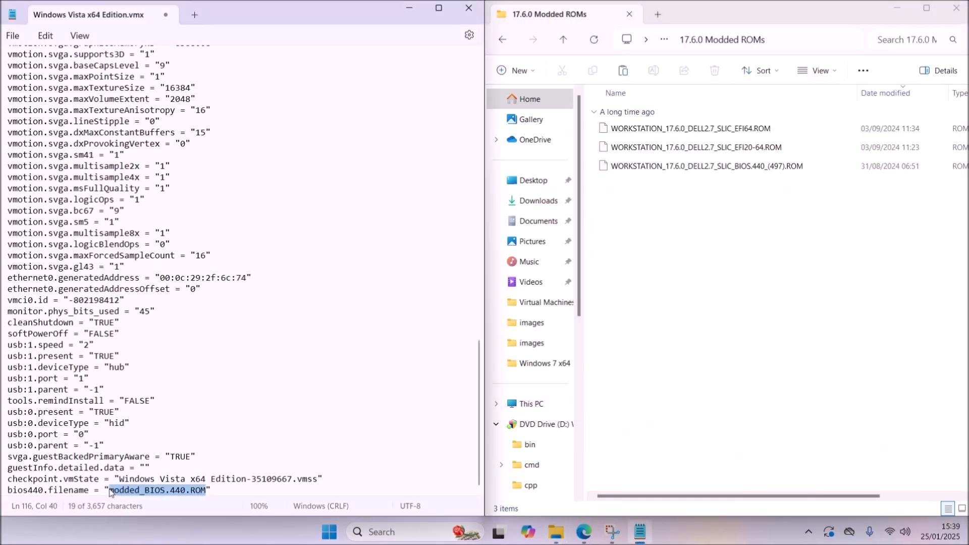
pyautogui.click(797, 167)
pyautogui.click(794, 167)
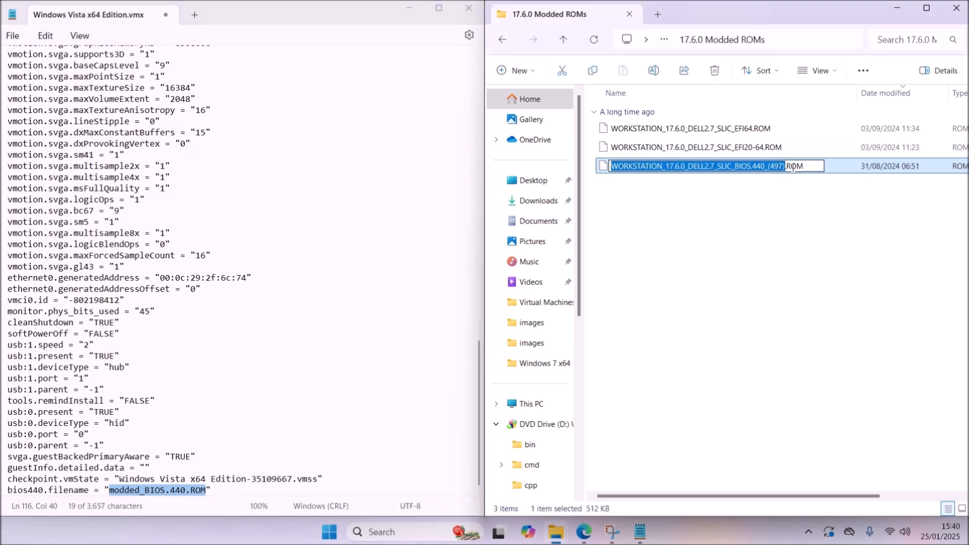
pyautogui.hotkey('ctrl', 'a')
pyautogui.hotkey('ctrl', 'v')
pyautogui.press('Return')
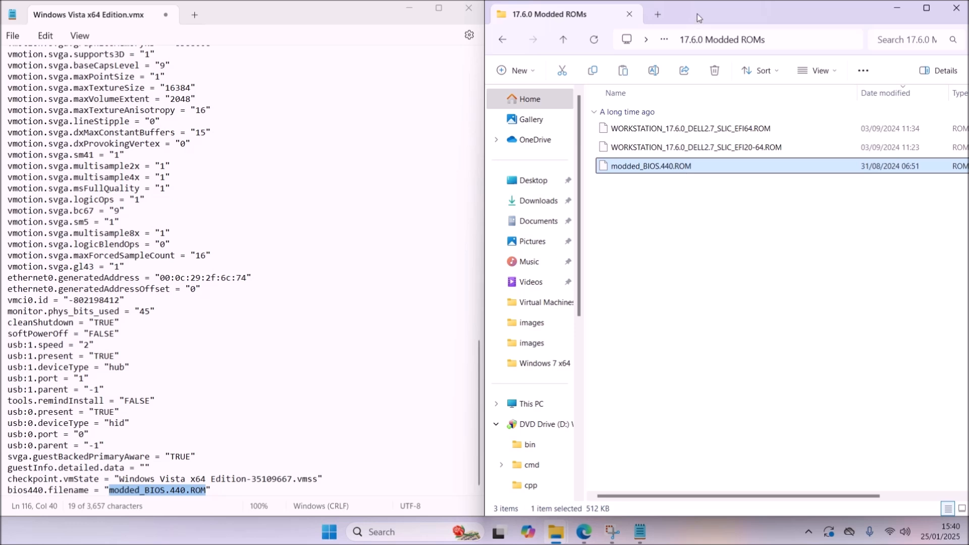
# - Copy modded_BIOS.440.ROM into the Windows Vista x64 Edition folder and close the 17.6.0 Modded ROMs window
pyautogui.press('super+Left')
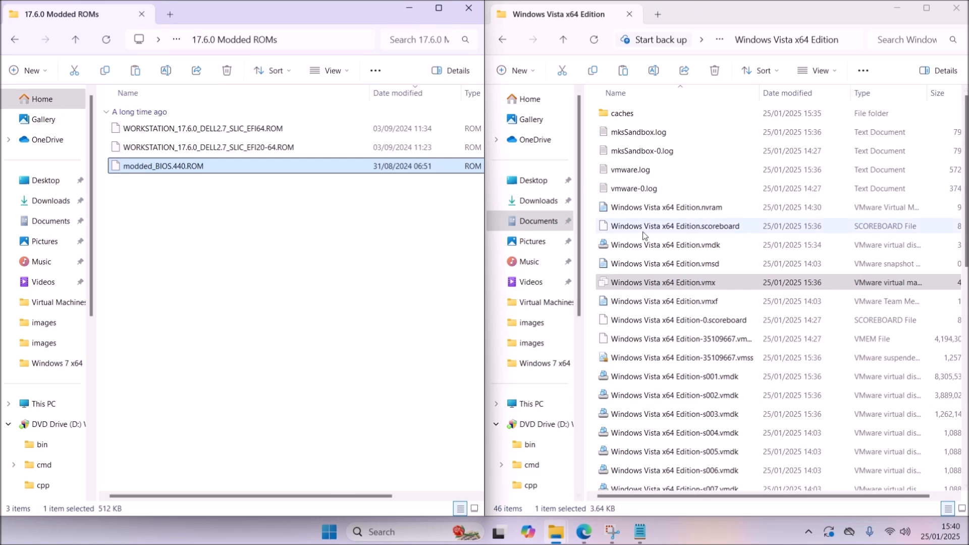
pyautogui.click(597, 235)
pyautogui.hotkey('ctrl', 'v')
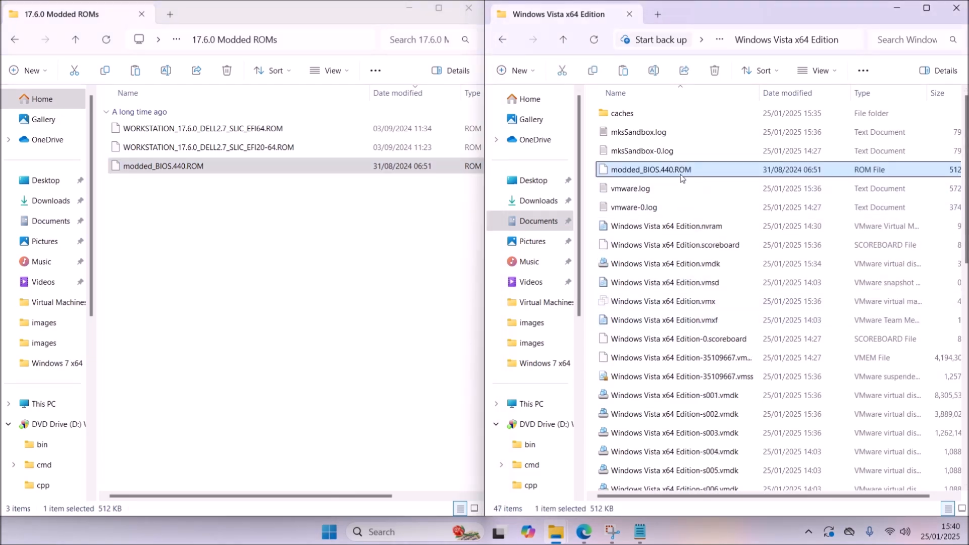
pyautogui.moveTo(302, 16); pyautogui.dragTo(302, 97)
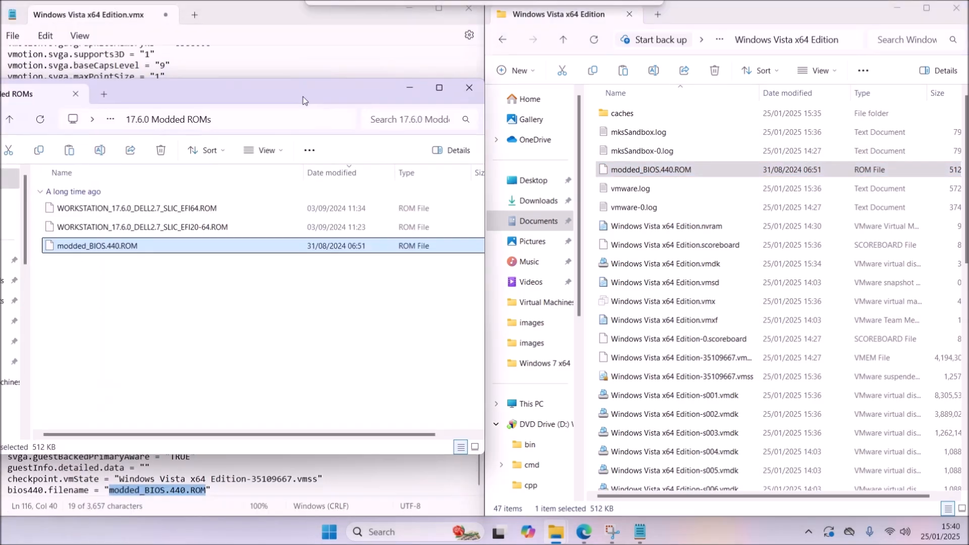
pyautogui.click(469, 90)
# - Delete the bios440.filename line from the end of the .vmx file
pyautogui.click(223, 490)
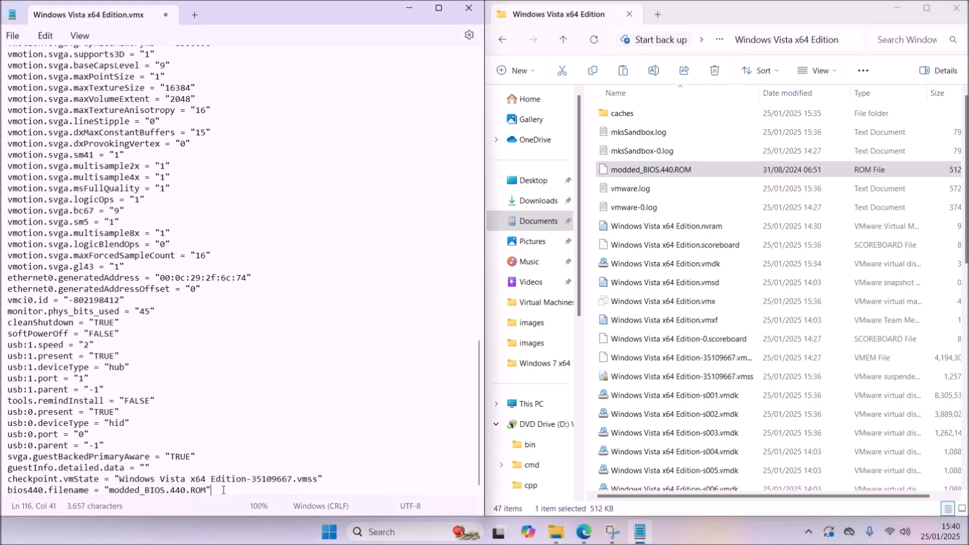
pyautogui.click(12, 36)
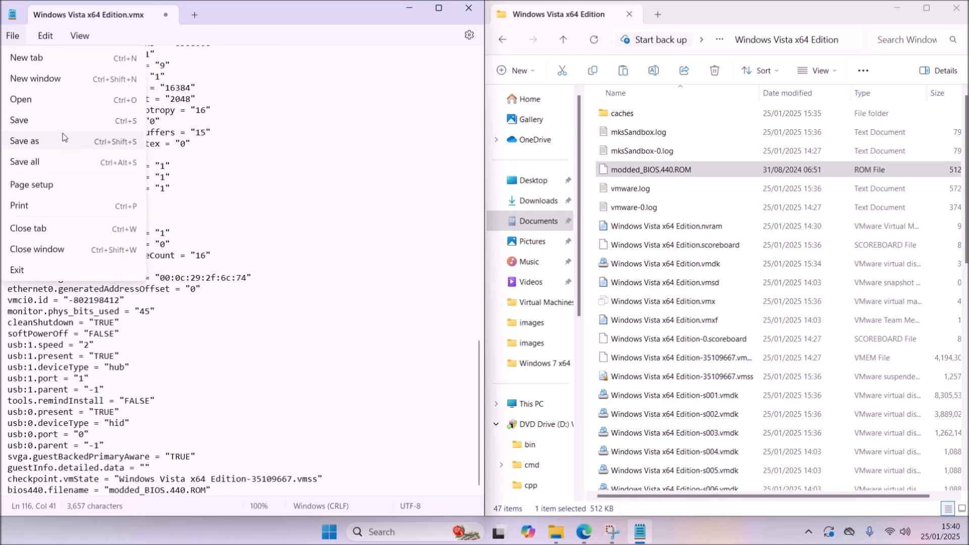
pyautogui.click(221, 487)
pyautogui.moveTo(220, 489); pyautogui.dragTo(8, 488)
pyautogui.press('Delete')
pyautogui.press('BackSpace')
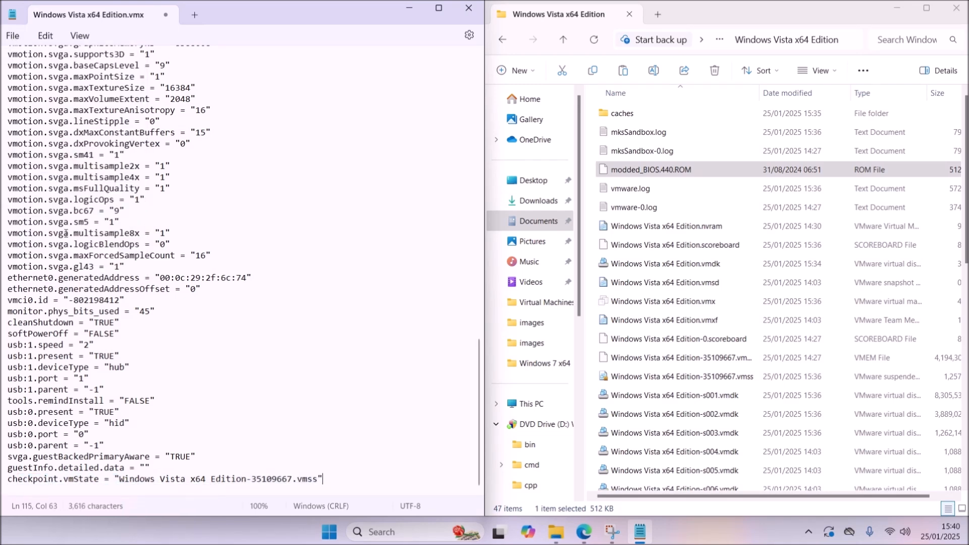
# - Save the Windows Vista x64 Edition.vmx file and close Notepad
pyautogui.click(8, 38)
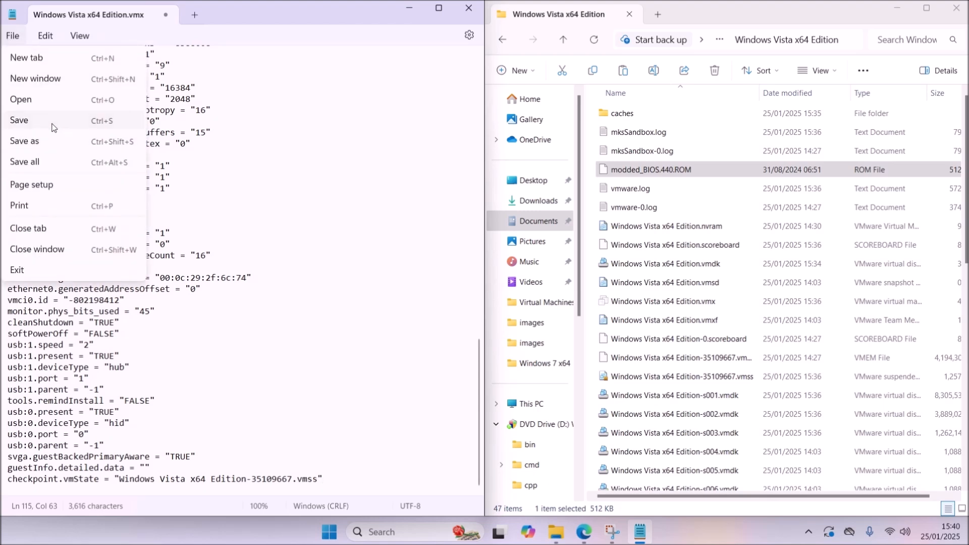
pyautogui.click(46, 107)
pyautogui.moveTo(317, 10); pyautogui.dragTo(338, 122)
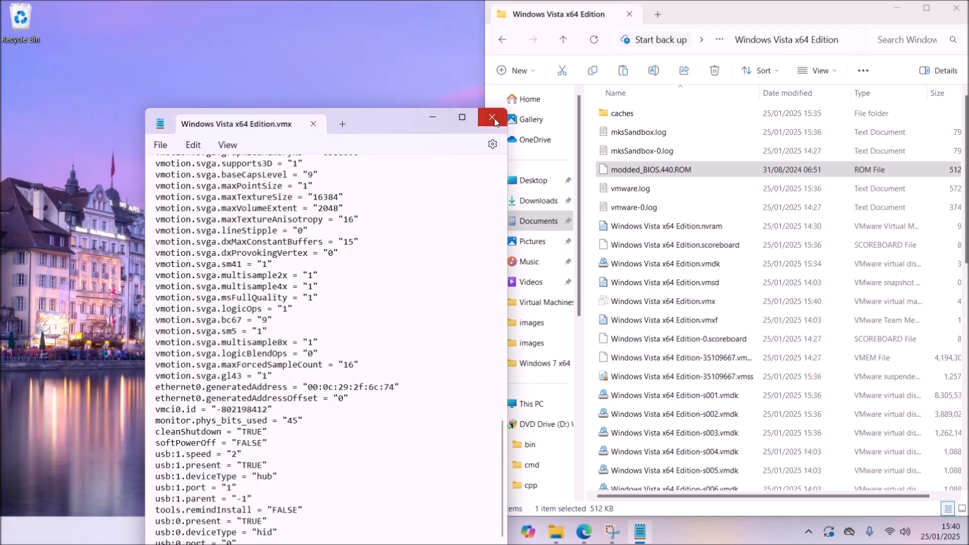
pyautogui.click(494, 119)
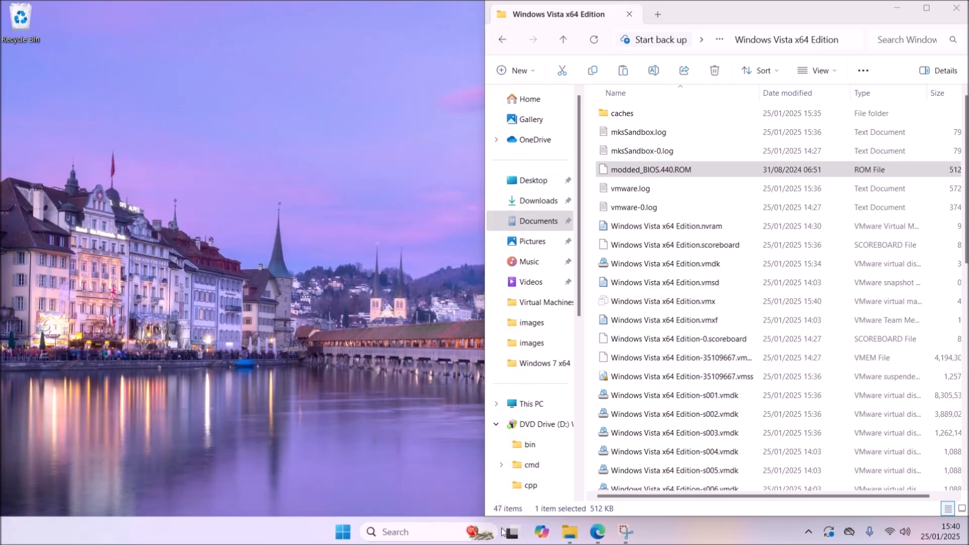
# - Start VMware Workstation Player and power on the Windows Vista x64 Edition virtual machine
pyautogui.click(343, 531)
pyautogui.click(379, 174)
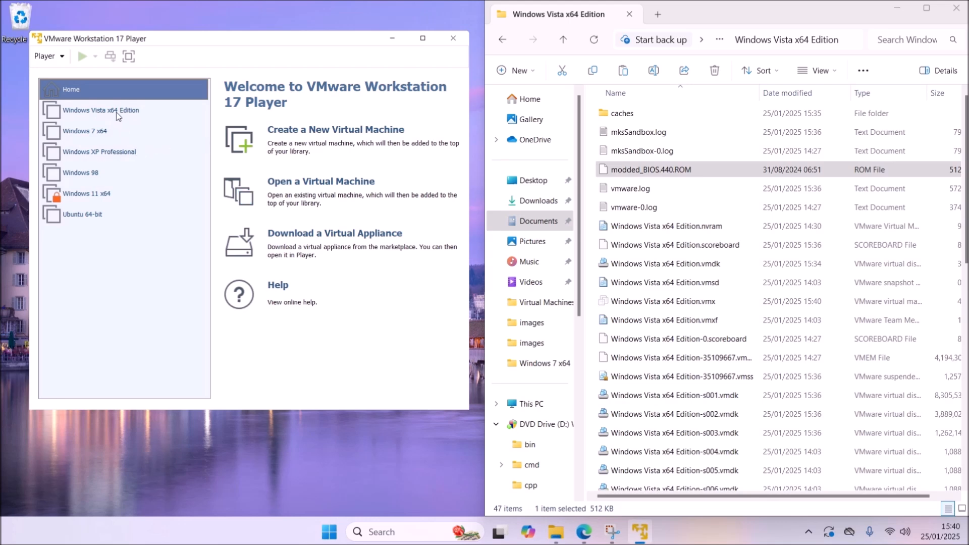
pyautogui.rightClick(118, 113)
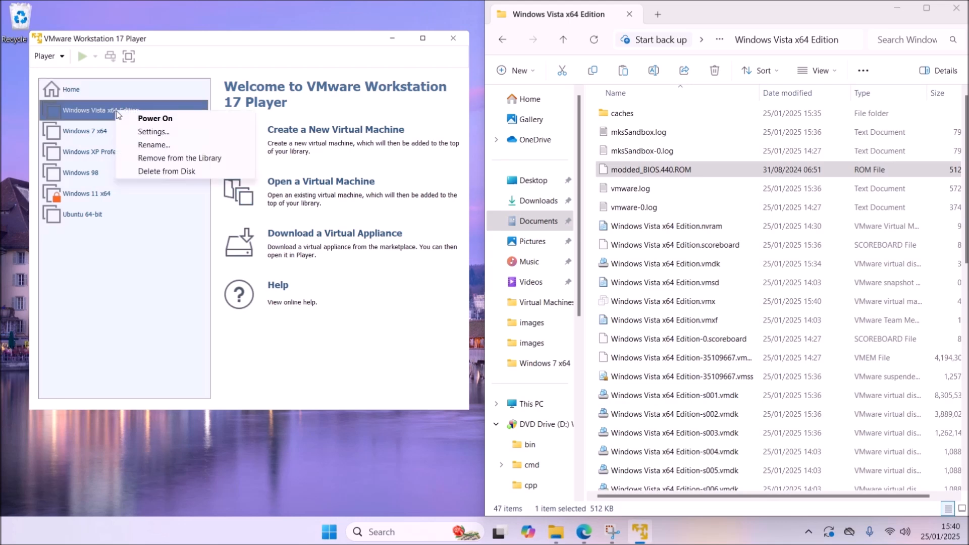
pyautogui.click(154, 118)
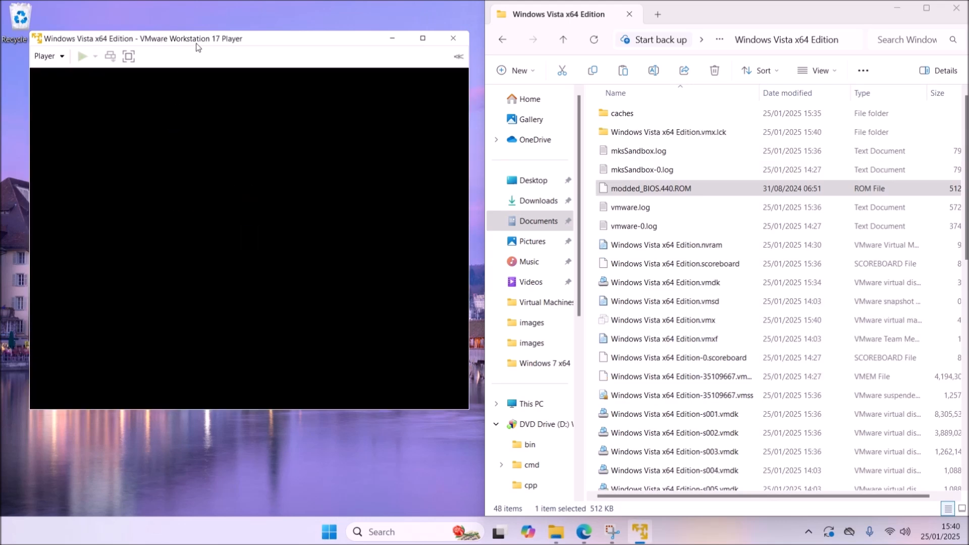
# - Dock the virtual machine window beside File Explorer and enter the locked Vista user account
pyautogui.moveTo(196, 44); pyautogui.dragTo(184, 33)
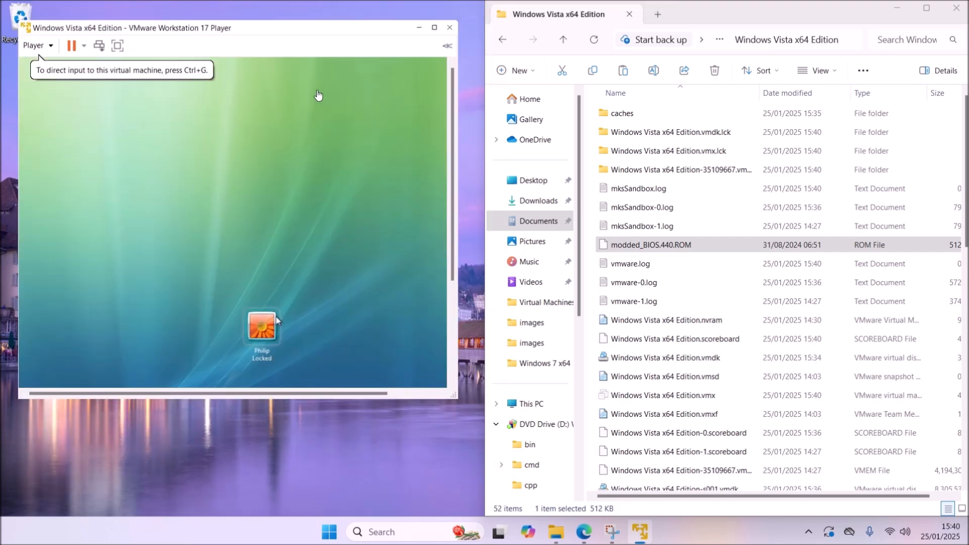
pyautogui.press('super+Left')
pyautogui.click(240, 306)
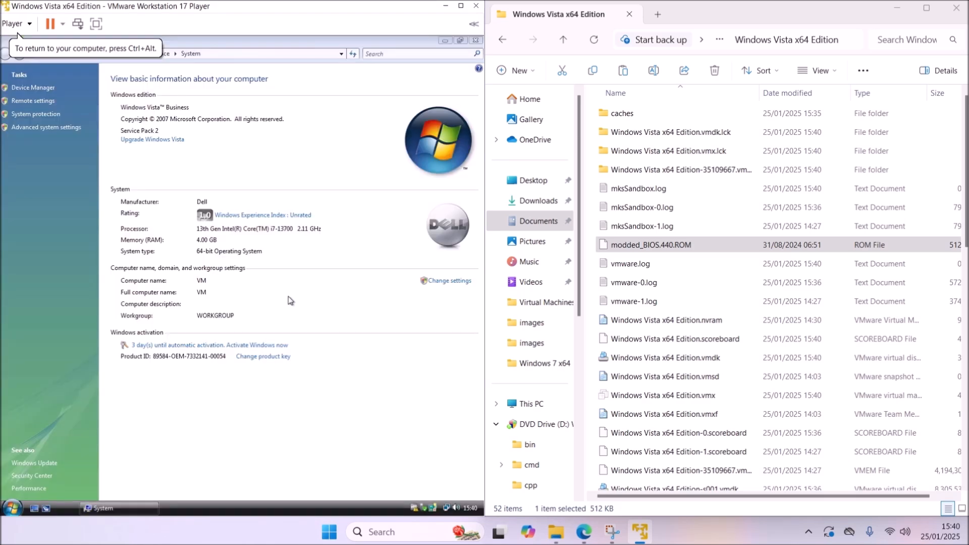
# - Maximize the virtual machine, accept the host connection for the detected USB device, and connect the Logitech USB Composite Device to the guest
pyautogui.doubleClick(320, 10)
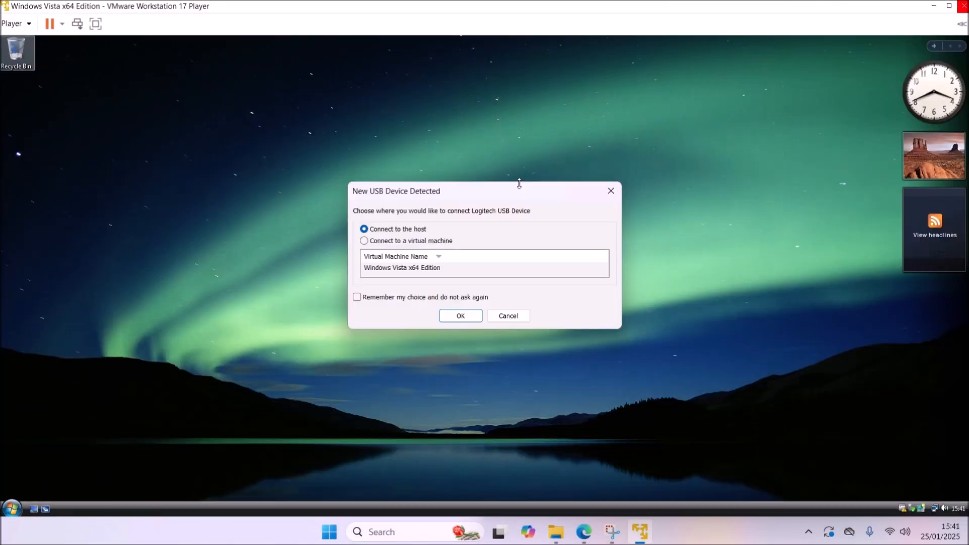
pyautogui.click(460, 316)
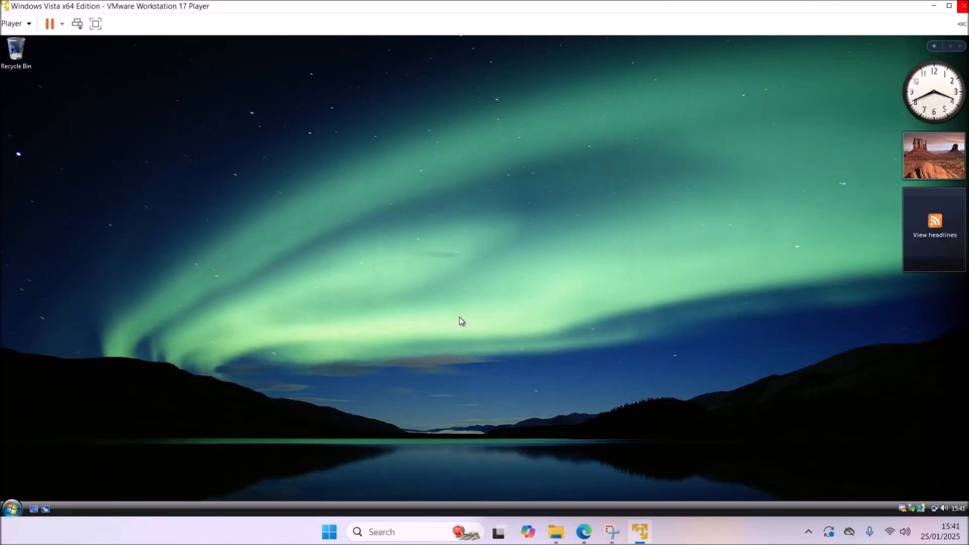
pyautogui.click(15, 24)
pyautogui.moveTo(75, 74)
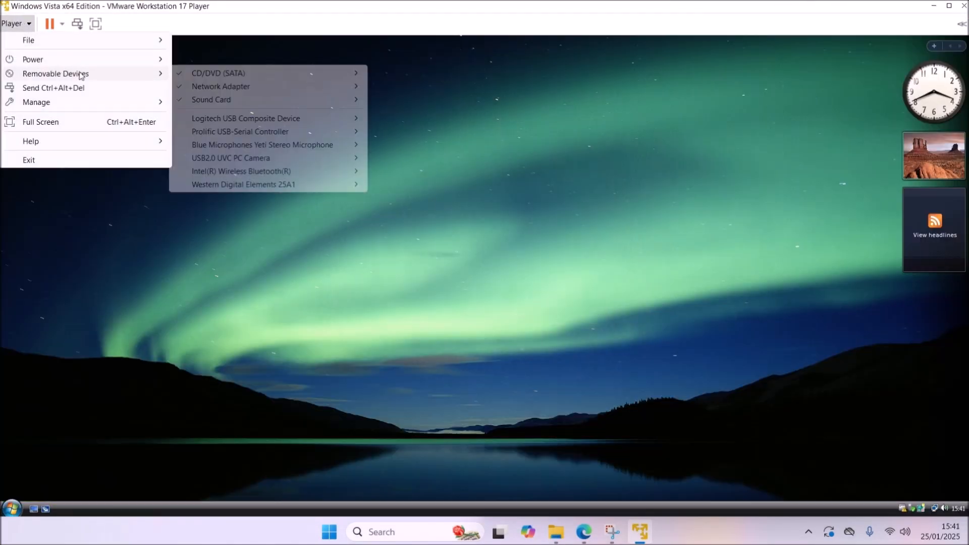
pyautogui.moveTo(338, 120)
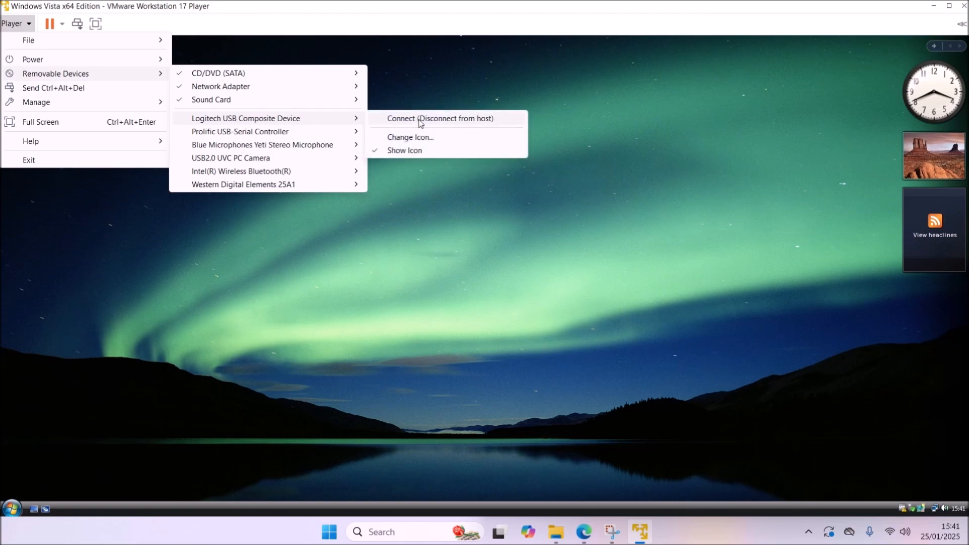
pyautogui.click(419, 120)
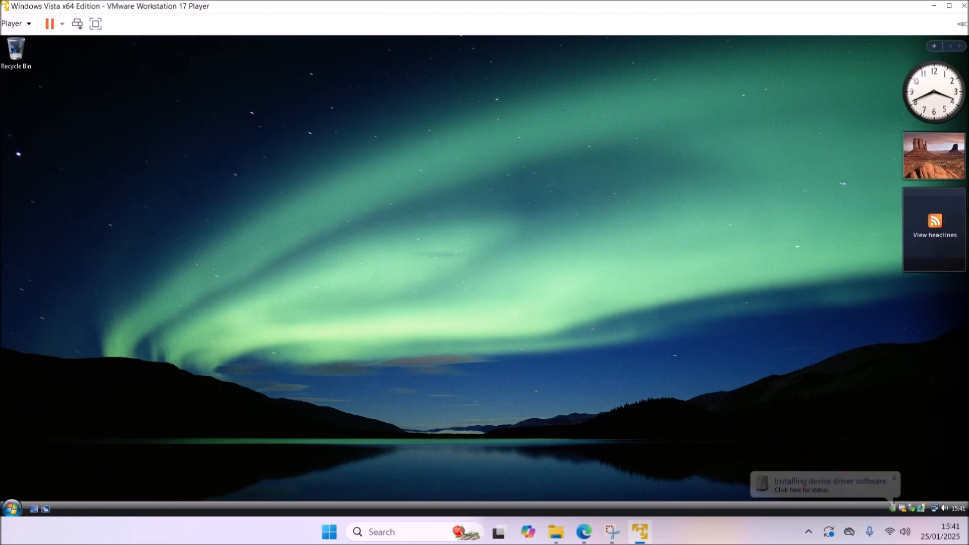
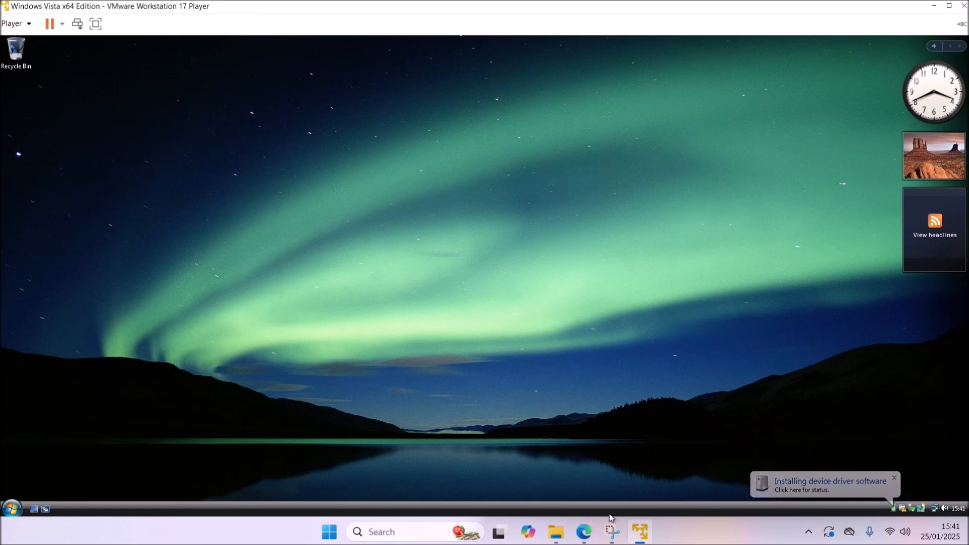
# - Switch to Edge, search the web for "logitech pro 9000 drivers" in a new tab, and open Logitech's QuickCam Pro 9000 support page
pyautogui.click(585, 538)
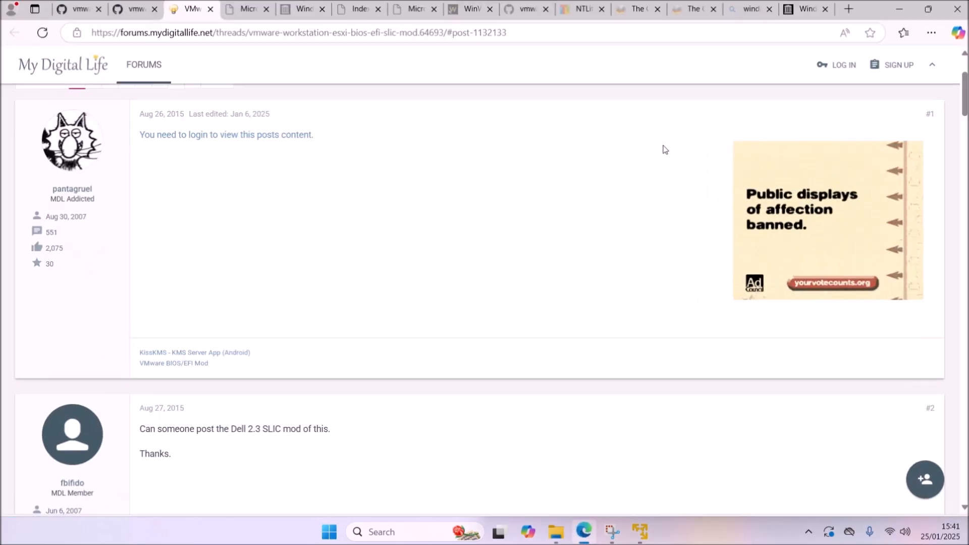
pyautogui.click(849, 11)
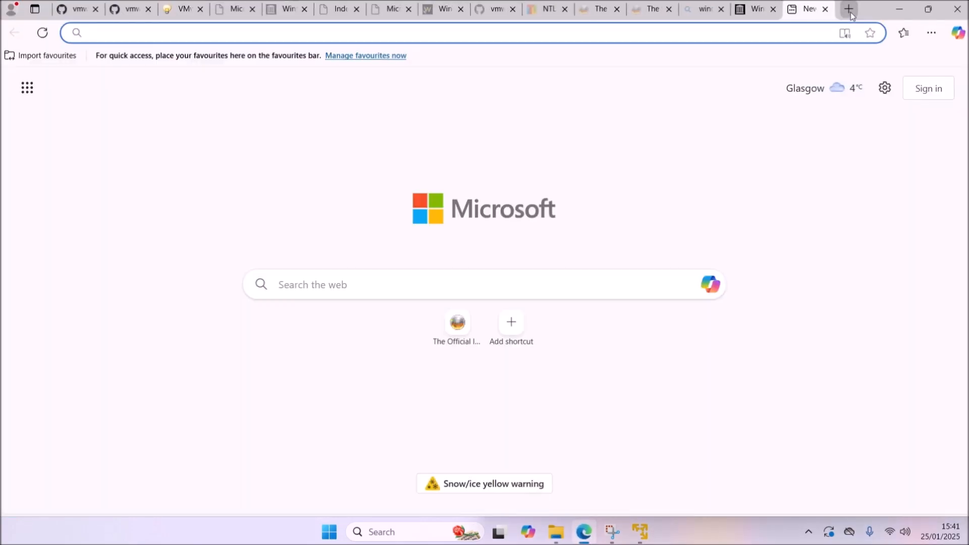
pyautogui.write('logitech ')
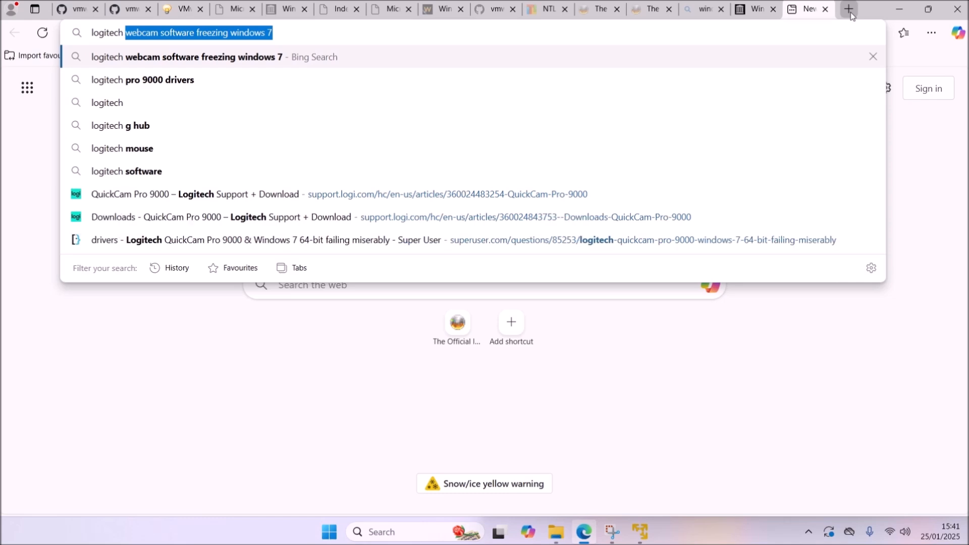
pyautogui.write('pro 9000 drive')
pyautogui.press('Return')
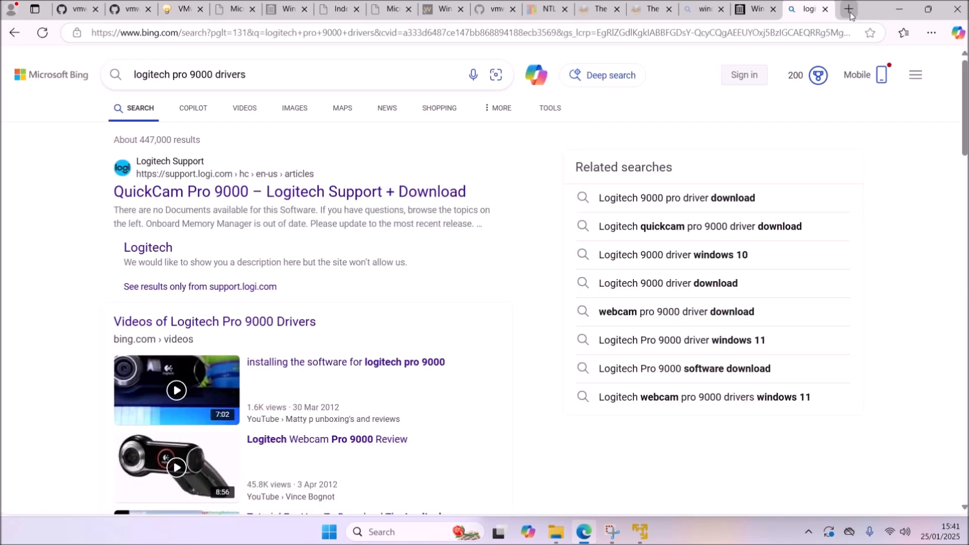
pyautogui.click(433, 190)
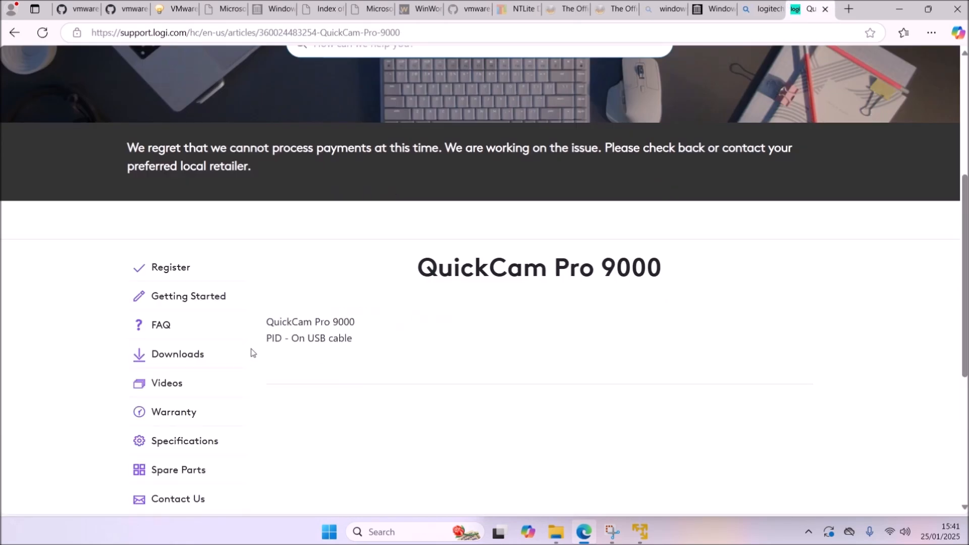
# - Download the Logitech Webcam Software 2.51.828.0 from the QuickCam Pro 9000 downloads listed for Windows 7
pyautogui.click(190, 361)
pyautogui.scroll(-3, 415, 358)
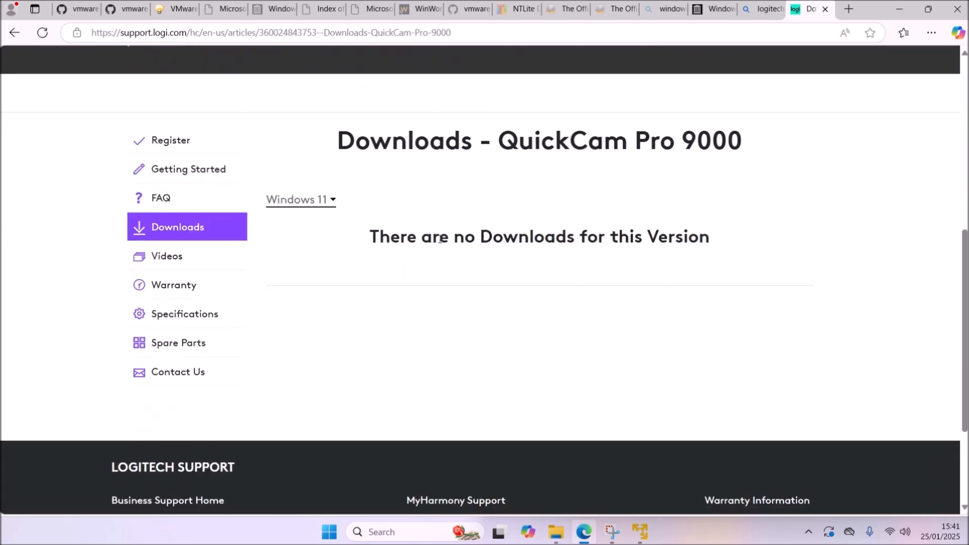
pyautogui.click(332, 200)
pyautogui.click(325, 306)
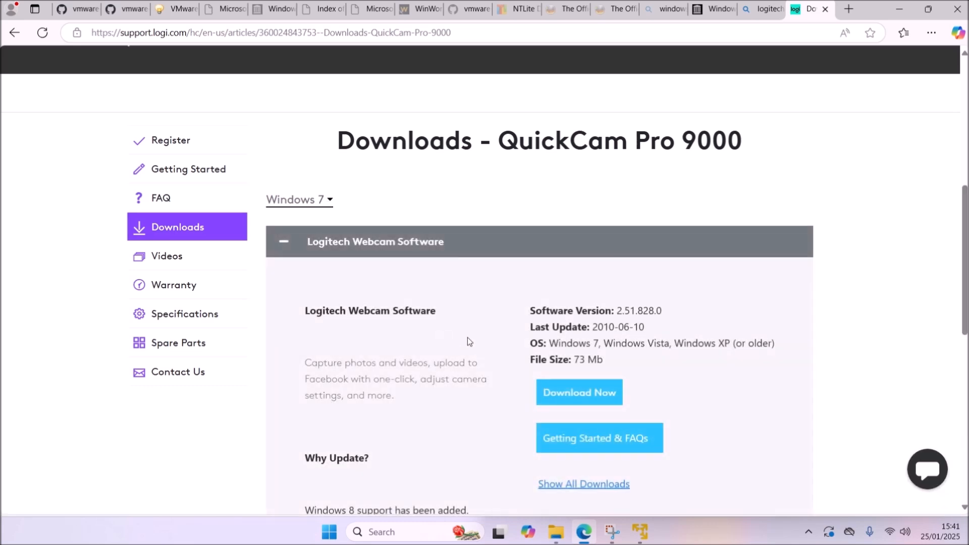
pyautogui.scroll(-3, 489, 333)
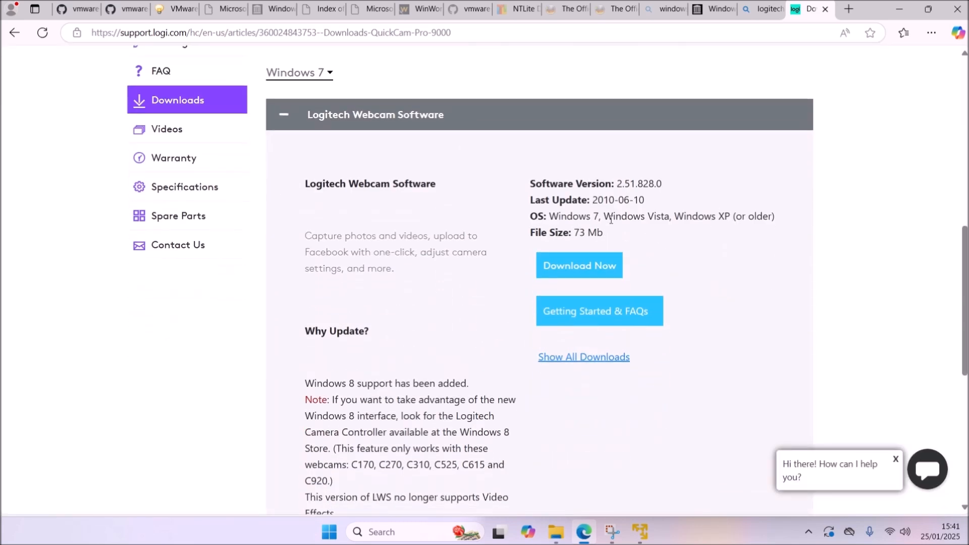
pyautogui.moveTo(609, 219); pyautogui.dragTo(670, 218)
pyautogui.click(585, 276)
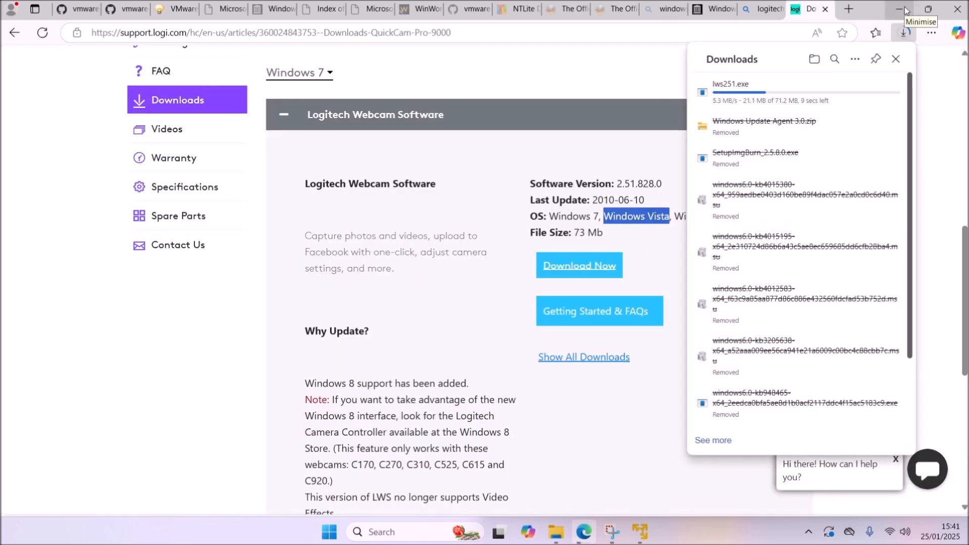
# - Minimize the browser, show the host's Downloads folder, and dock the Vista virtual machine window beside it
pyautogui.click(905, 7)
pyautogui.moveTo(707, 6); pyautogui.dragTo(223, 7)
pyautogui.click(537, 201)
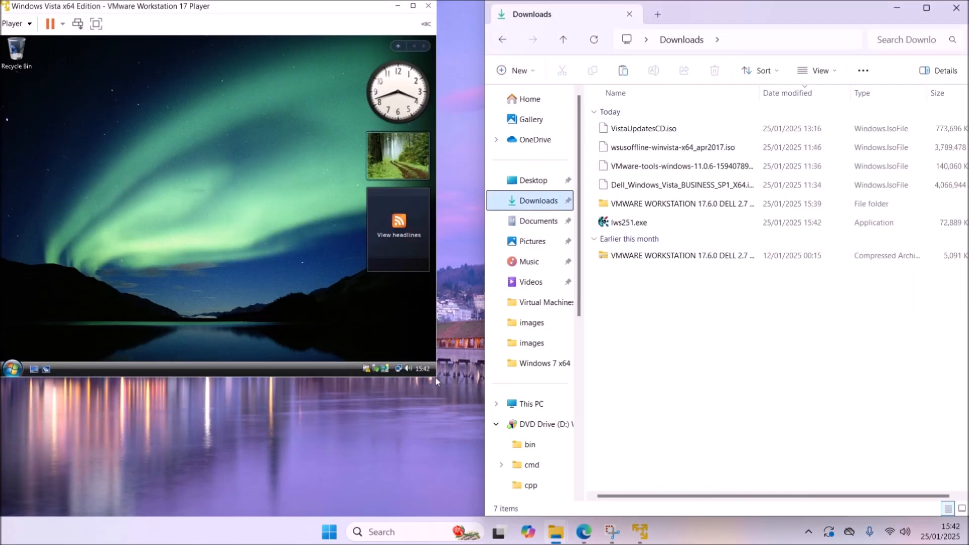
pyautogui.moveTo(436, 377); pyautogui.dragTo(483, 513)
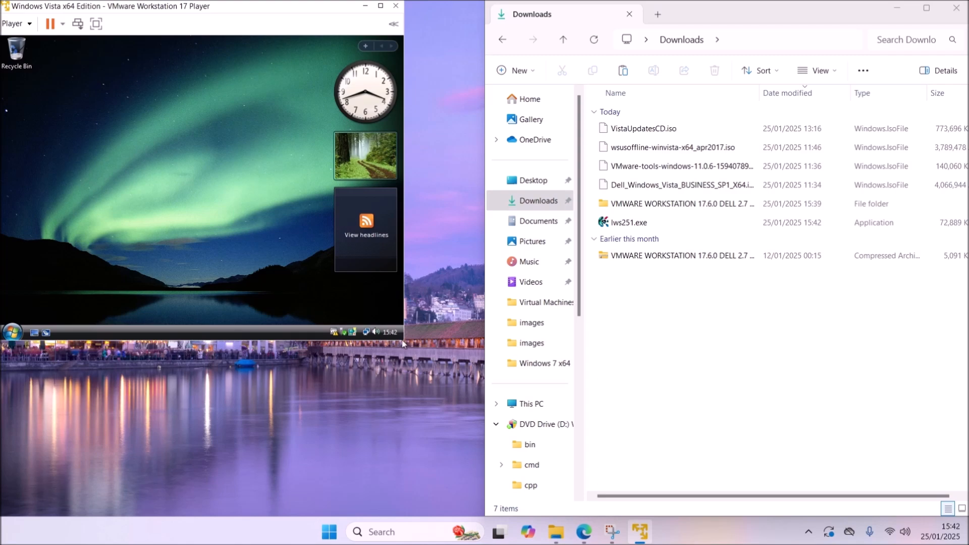
pyautogui.moveTo(203, 7); pyautogui.dragTo(271, 79)
pyautogui.press('super+Left')
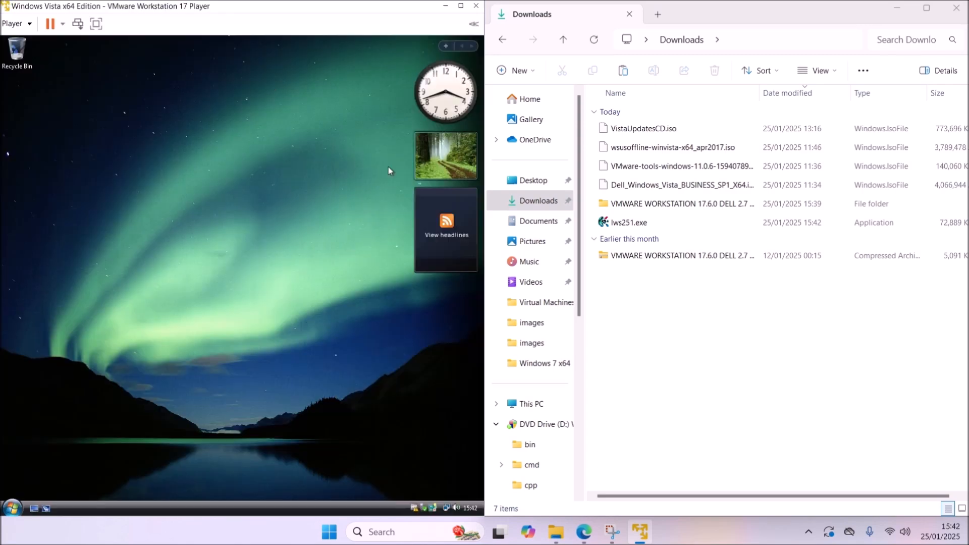
# - Open the user's Downloads folder in the Vista guest and copy lws251.exe into it from the host's Downloads folder
pyautogui.click(13, 507)
pyautogui.click(145, 388)
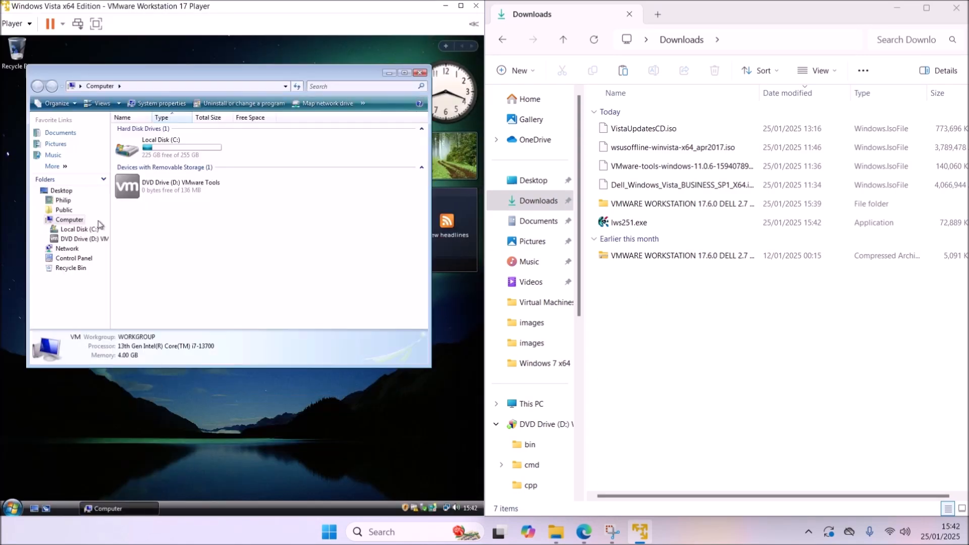
pyautogui.click(63, 200)
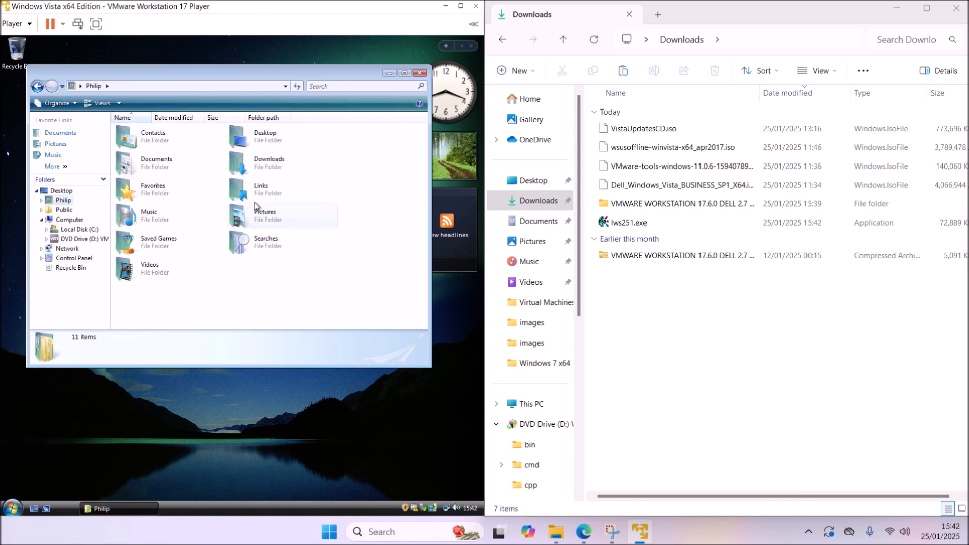
pyautogui.doubleClick(268, 161)
pyautogui.doubleClick(257, 68)
pyautogui.moveTo(609, 225); pyautogui.dragTo(168, 254)
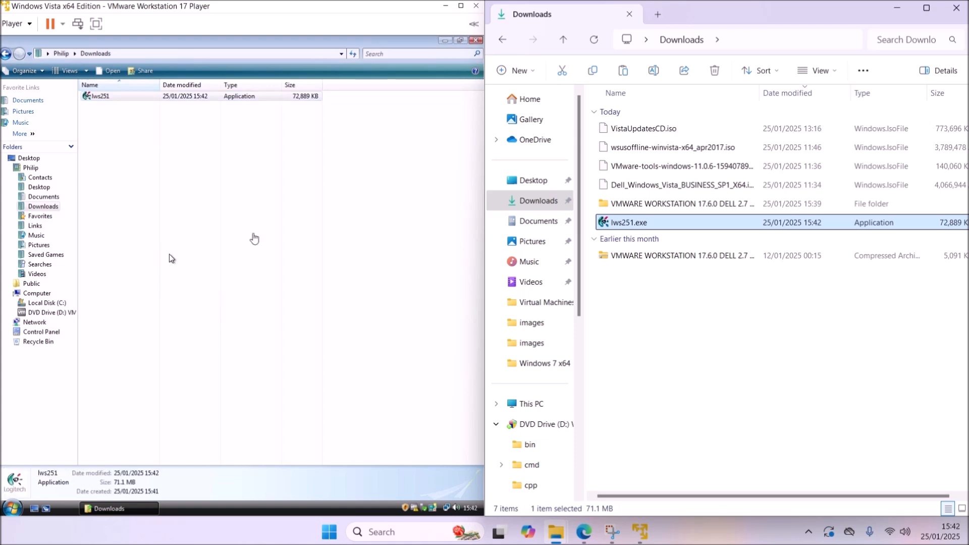
# - Run lws251 in the guest and install the Logitech Webcam Software, accepting the QuickCam Pro 9000 webcam and Pro 9000 microphone settings
pyautogui.doubleClick(121, 97)
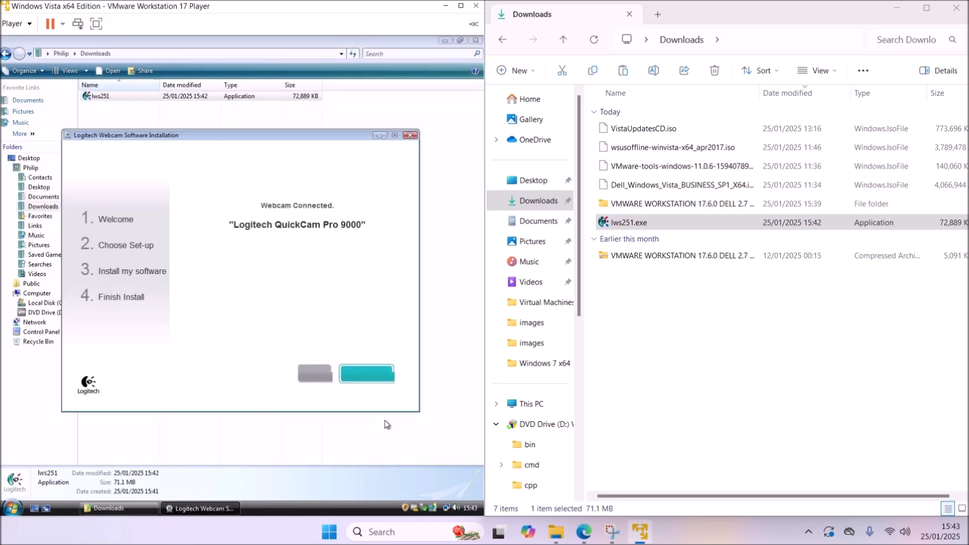
pyautogui.click(365, 374)
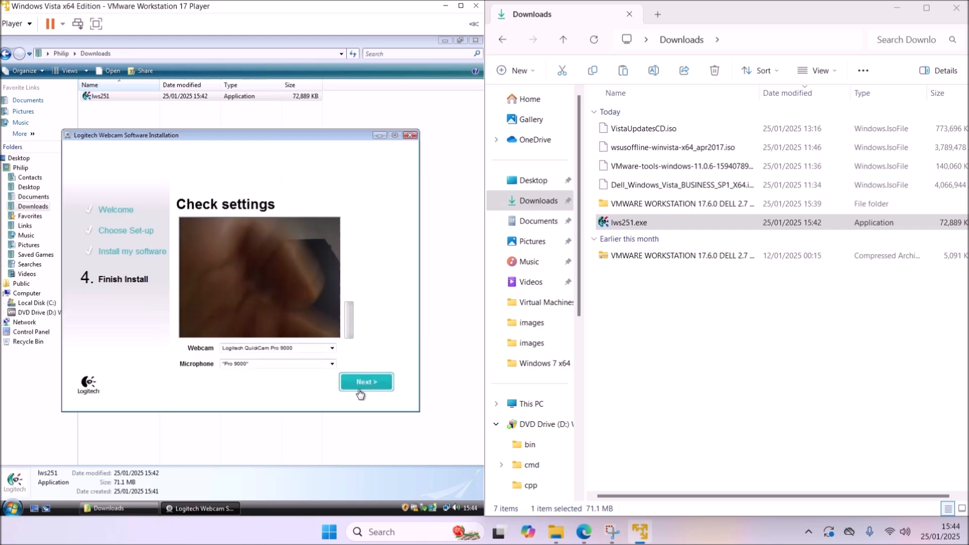
pyautogui.click(360, 391)
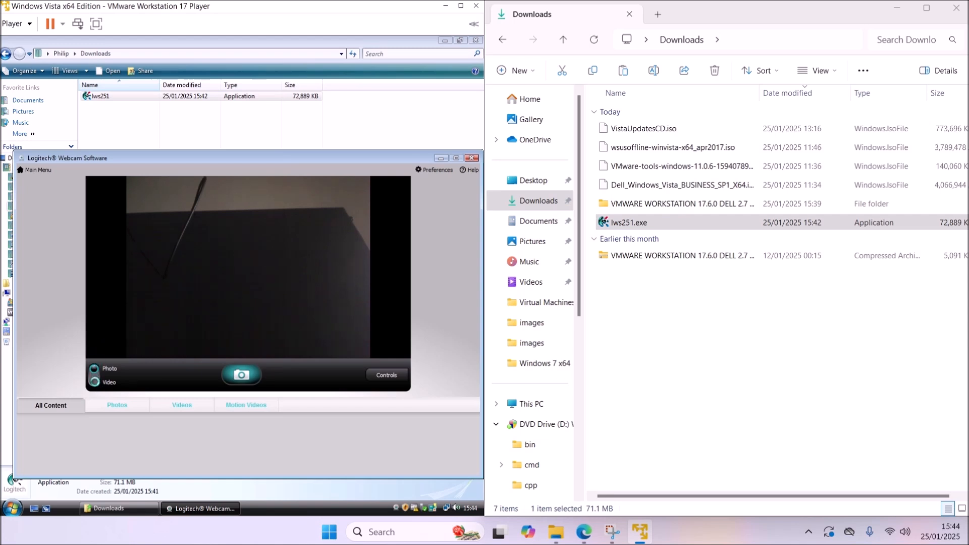
# - Switch the Logitech Webcam Software to video mode and open its camera controls
pyautogui.click(94, 383)
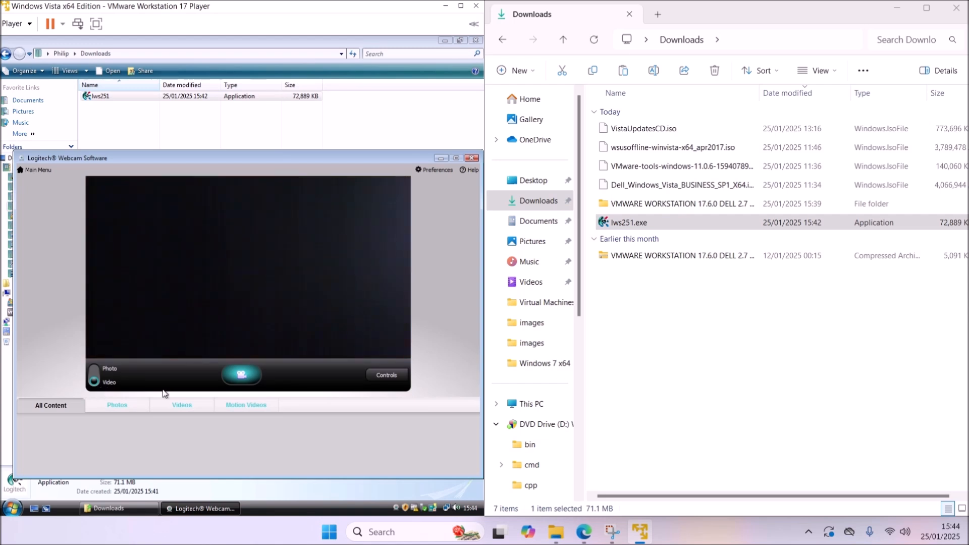
pyautogui.click(392, 376)
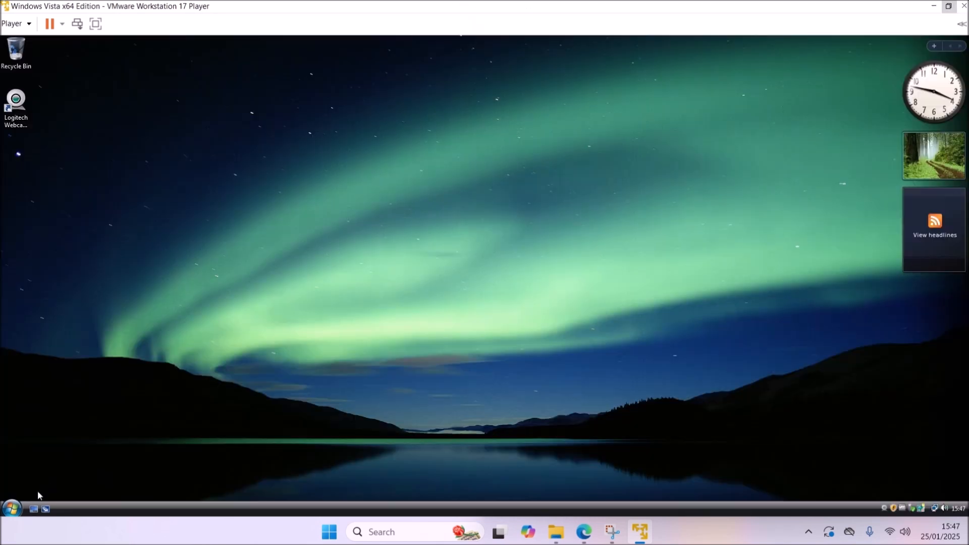
# - Shut down the Windows Vista guest
pyautogui.click(18, 507)
pyautogui.click(193, 492)
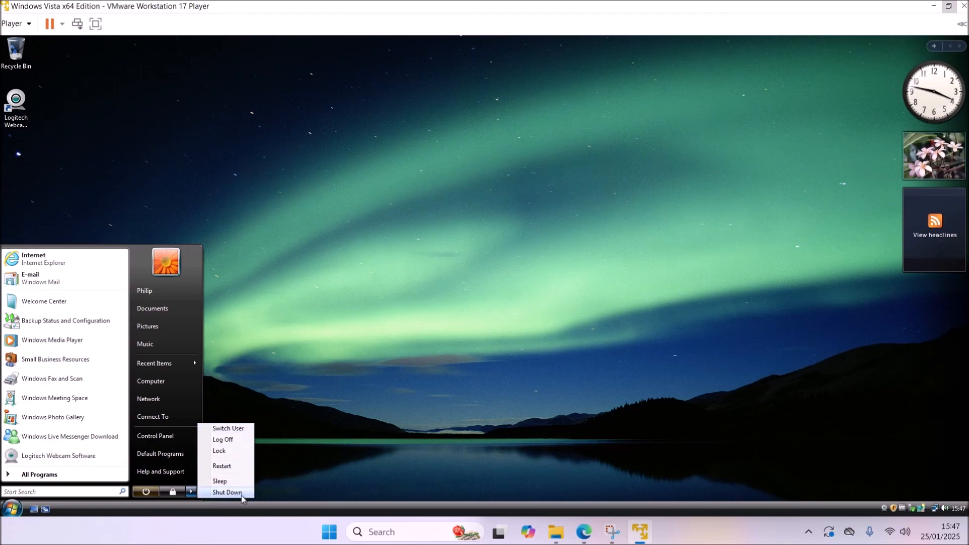
pyautogui.click(241, 495)
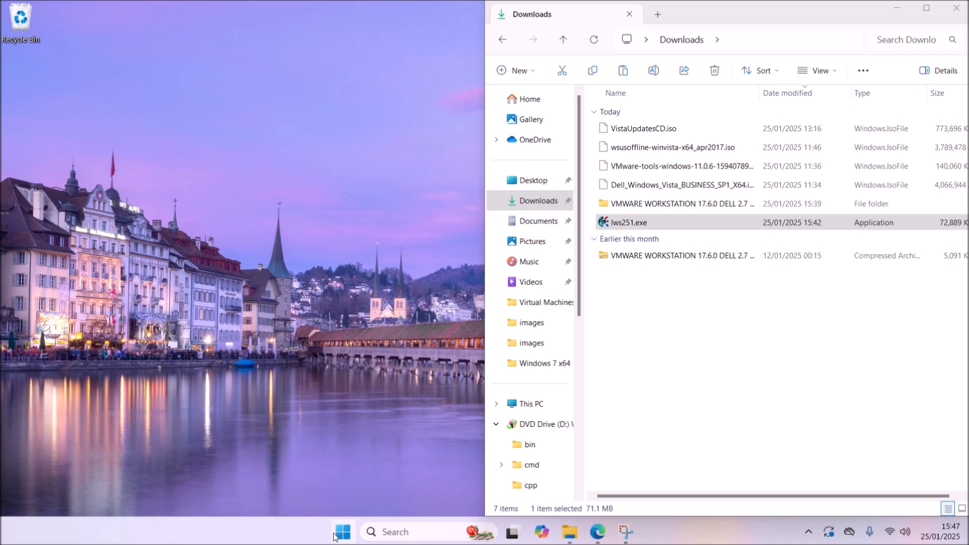
# - Open Device Manager on the Windows host, dock it beside the Downloads window and expand its Ports (COM & LPT) category
pyautogui.click(346, 538)
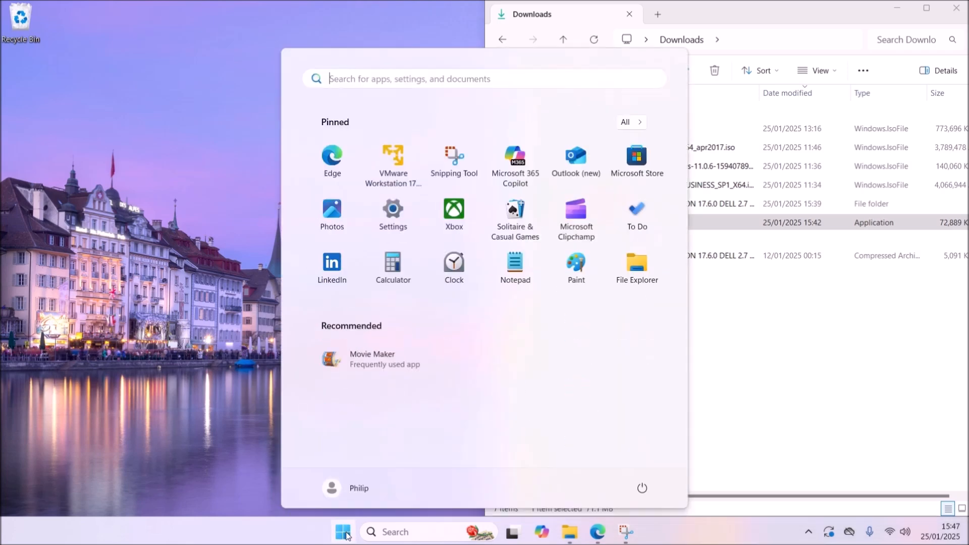
pyautogui.click(341, 533)
pyautogui.rightClick(342, 532)
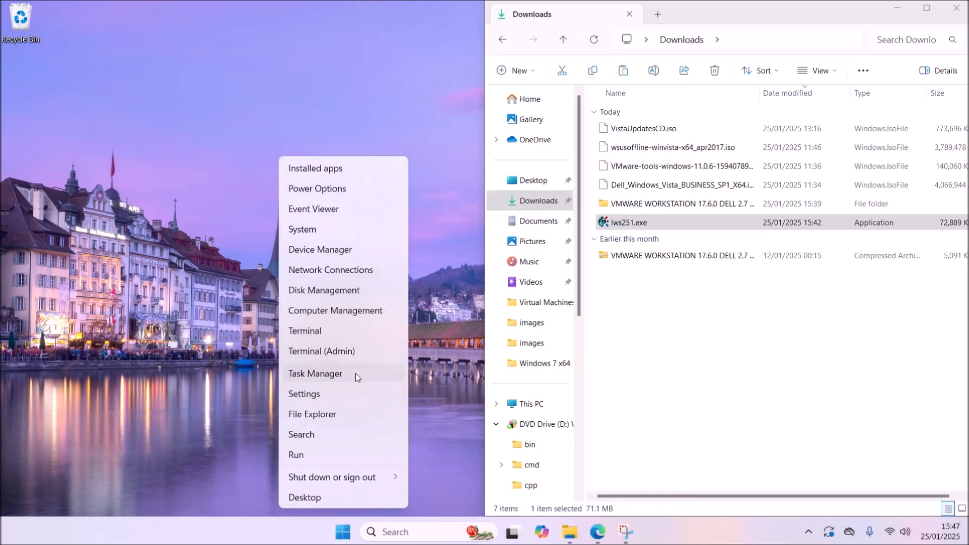
pyautogui.click(353, 250)
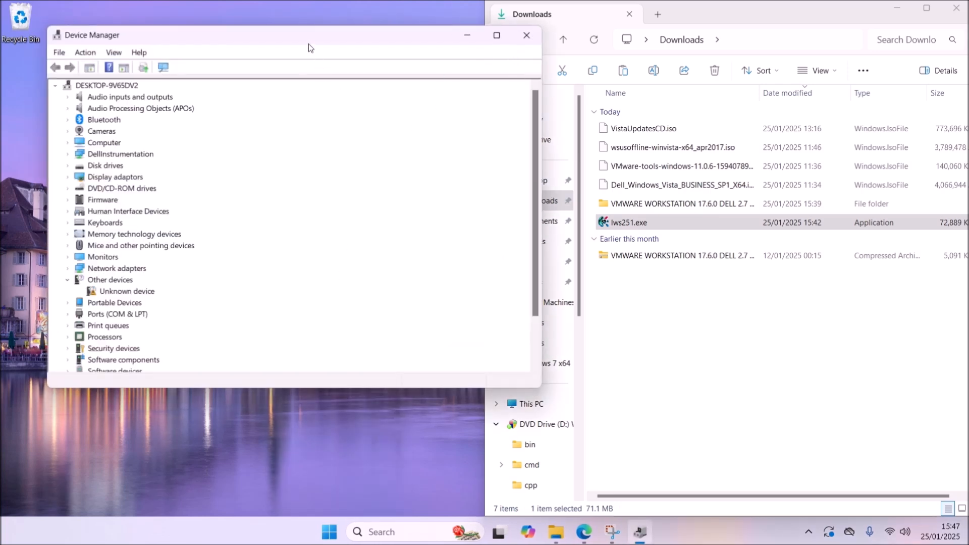
pyautogui.press('super+Left')
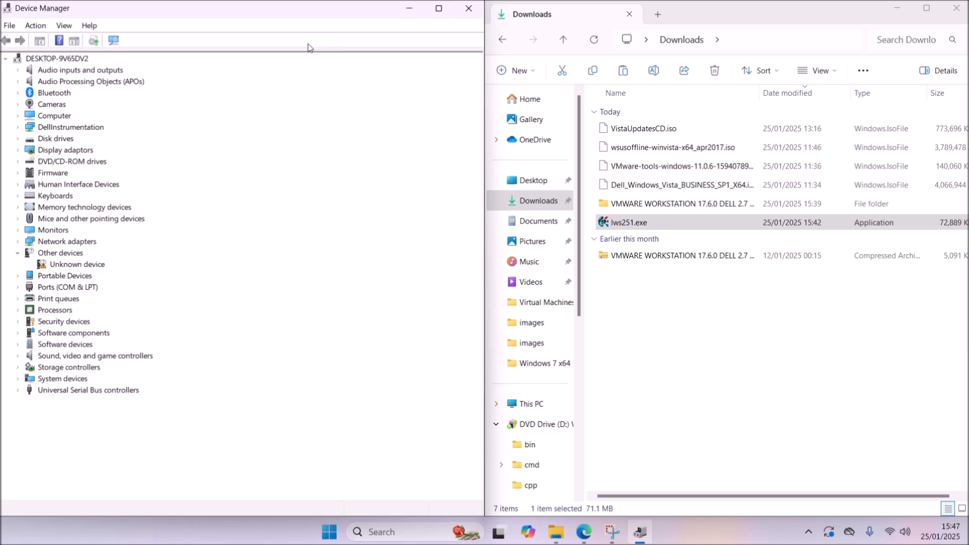
pyautogui.click(22, 252)
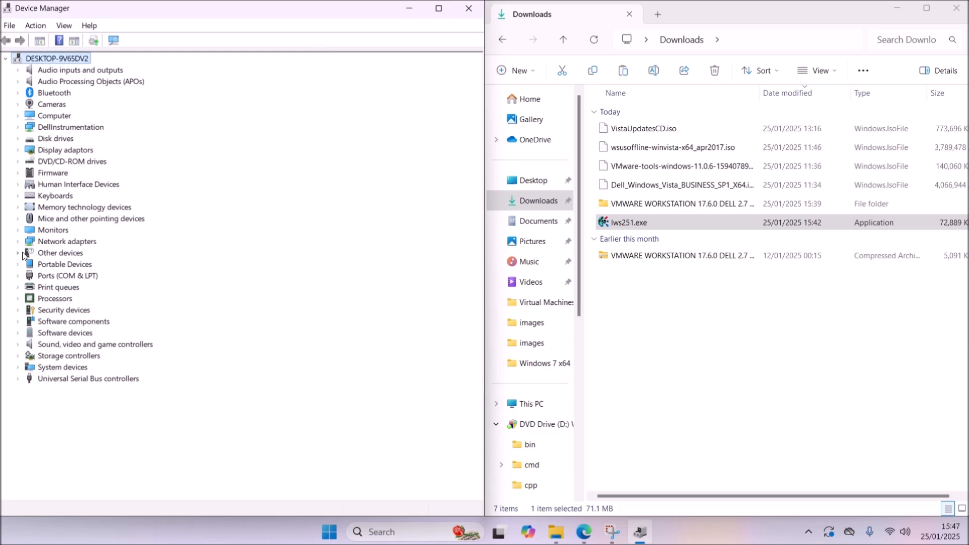
pyautogui.doubleClick(24, 276)
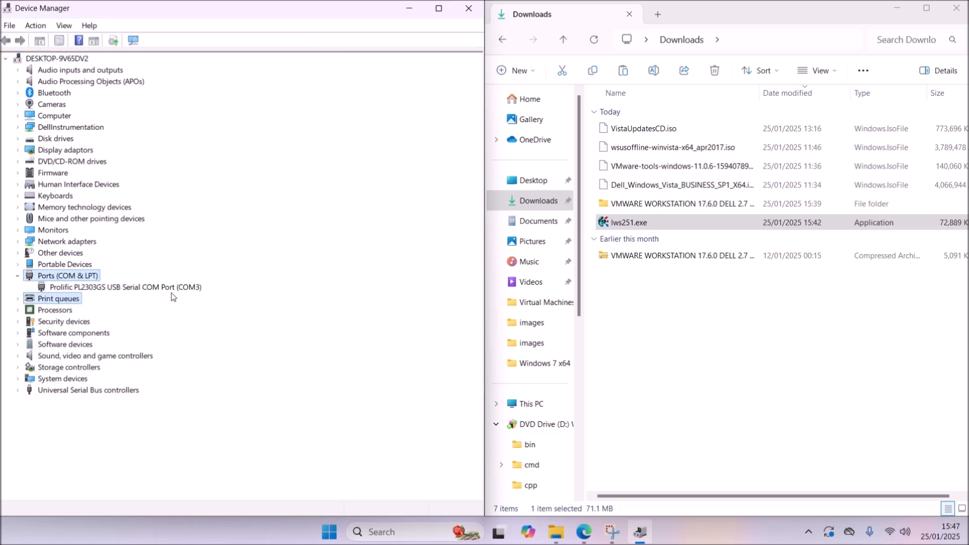
# - Review the Prolific PL2303GS USB Serial COM Port's status, port settings and advanced settings, and close the host's Device Manager
pyautogui.rightClick(171, 291)
pyautogui.click(208, 369)
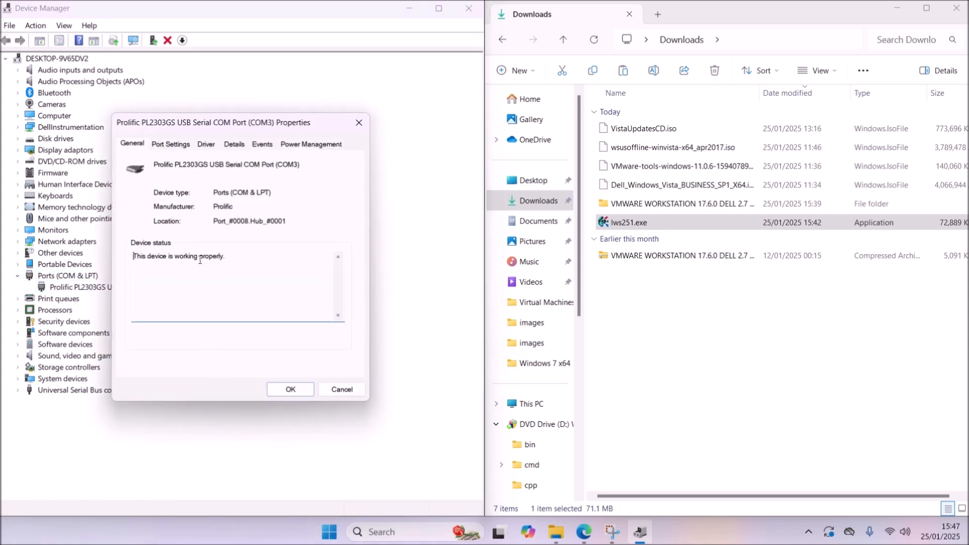
pyautogui.moveTo(205, 123); pyautogui.dragTo(305, 130)
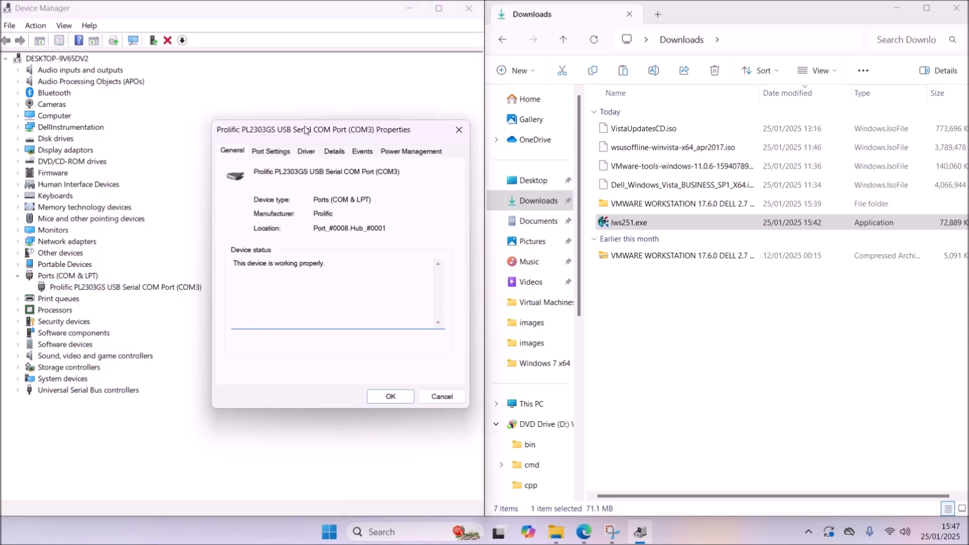
pyautogui.click(270, 151)
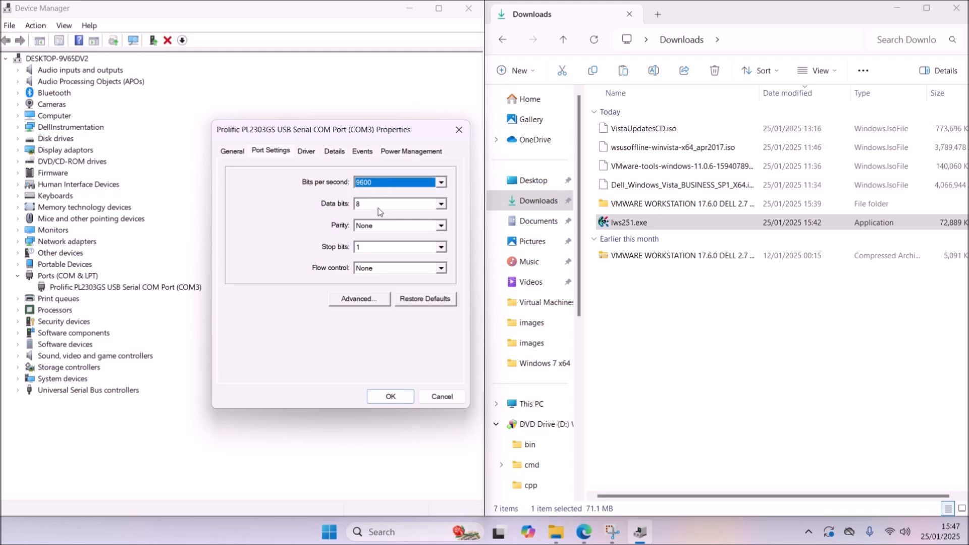
pyautogui.click(373, 299)
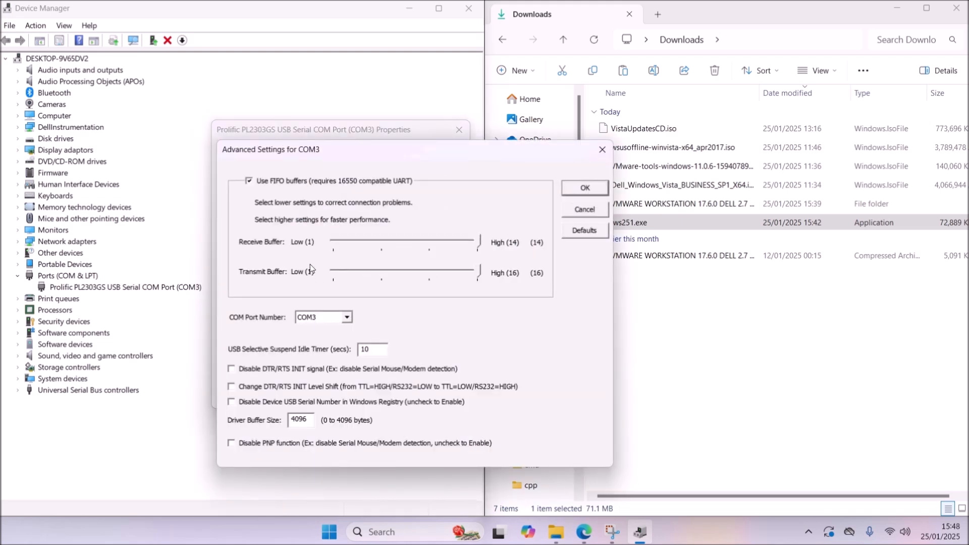
pyautogui.click(580, 192)
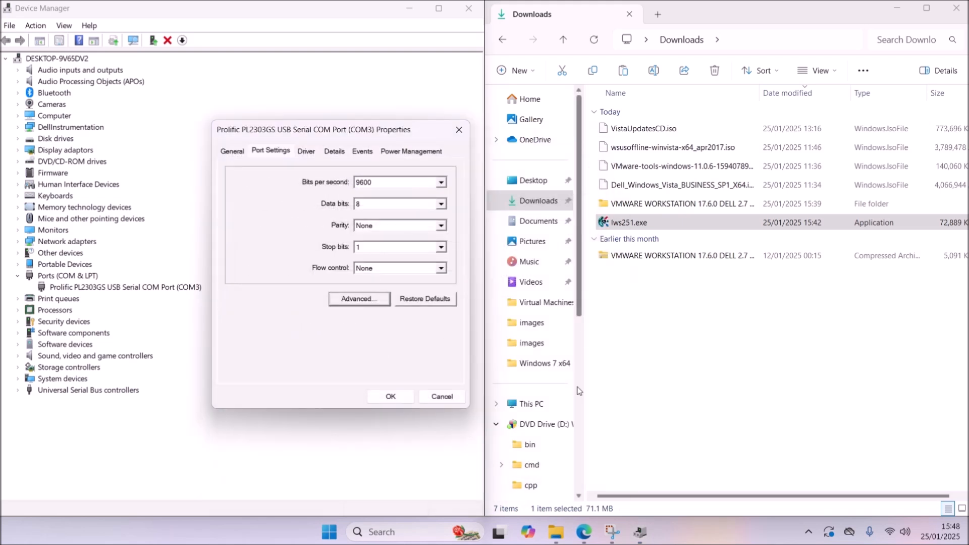
pyautogui.click(390, 396)
pyautogui.doubleClick(345, 18)
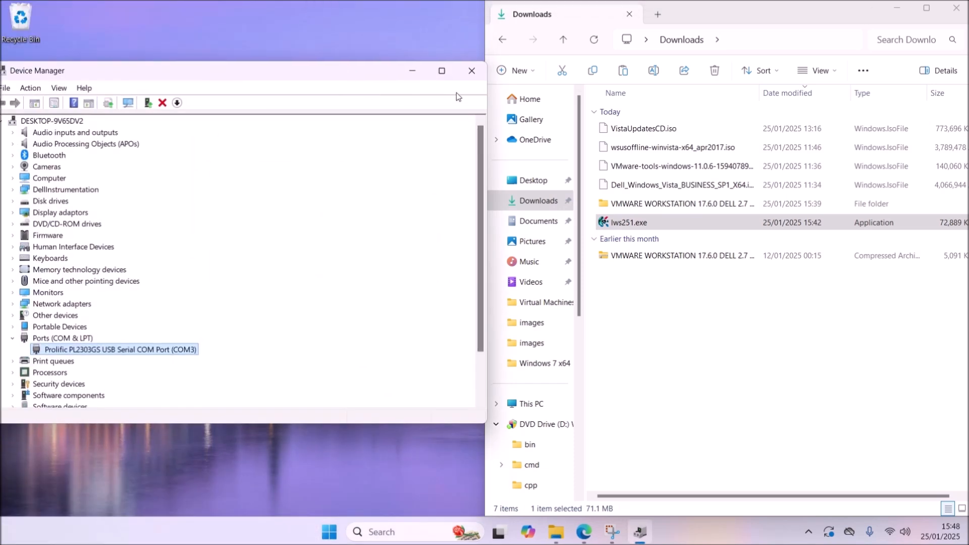
pyautogui.click(469, 77)
# - Launch VMware Workstation Player, close the Downloads window and open the settings of the Windows Vista x64 Edition virtual machine
pyautogui.click(342, 532)
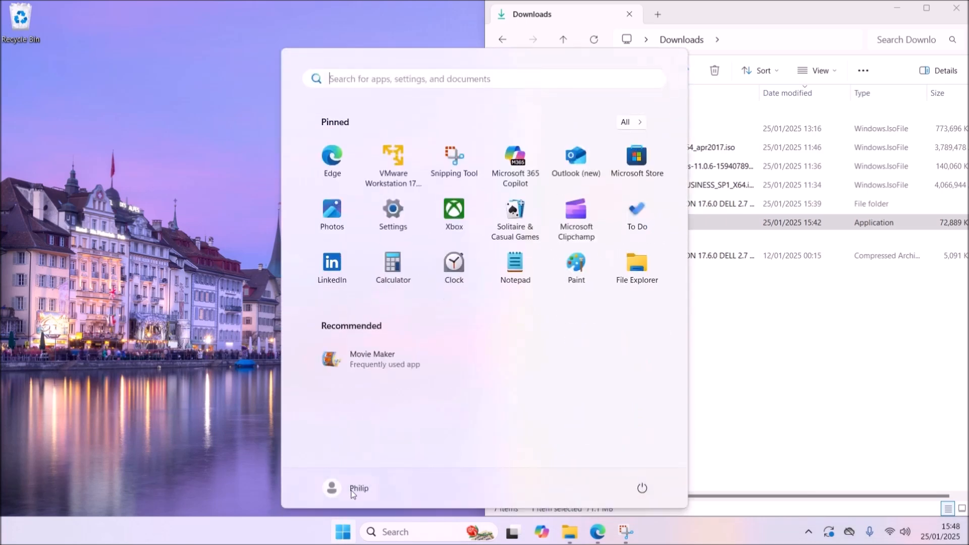
pyautogui.click(402, 185)
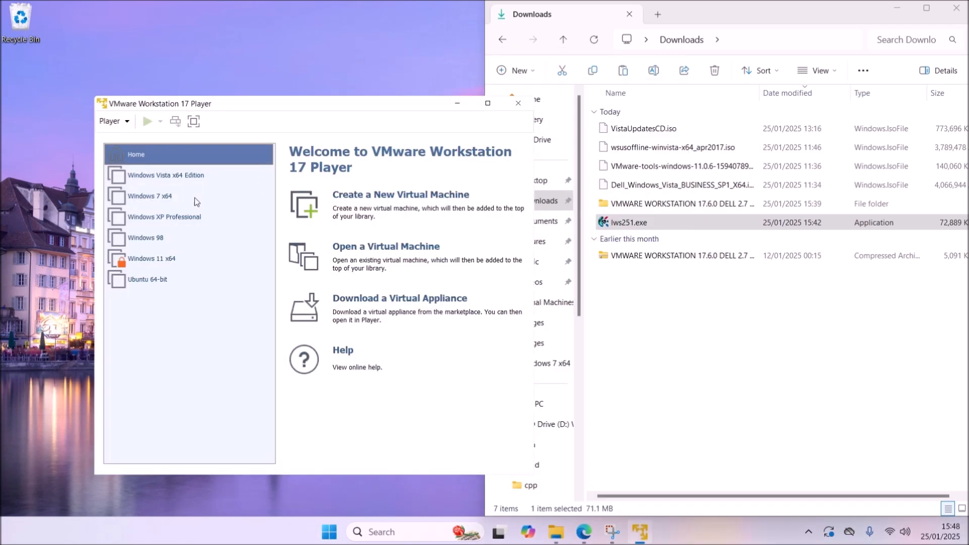
pyautogui.click(187, 177)
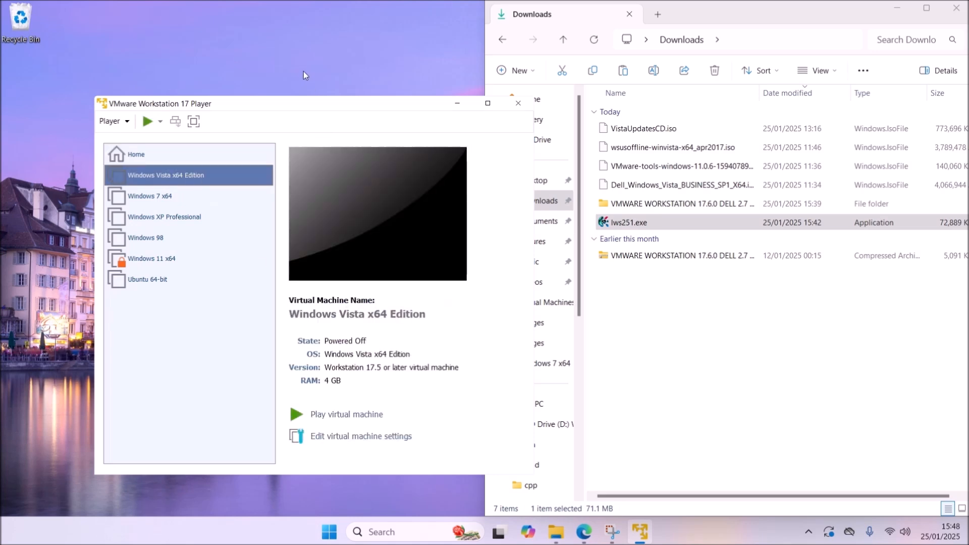
pyautogui.moveTo(308, 104); pyautogui.dragTo(258, 75)
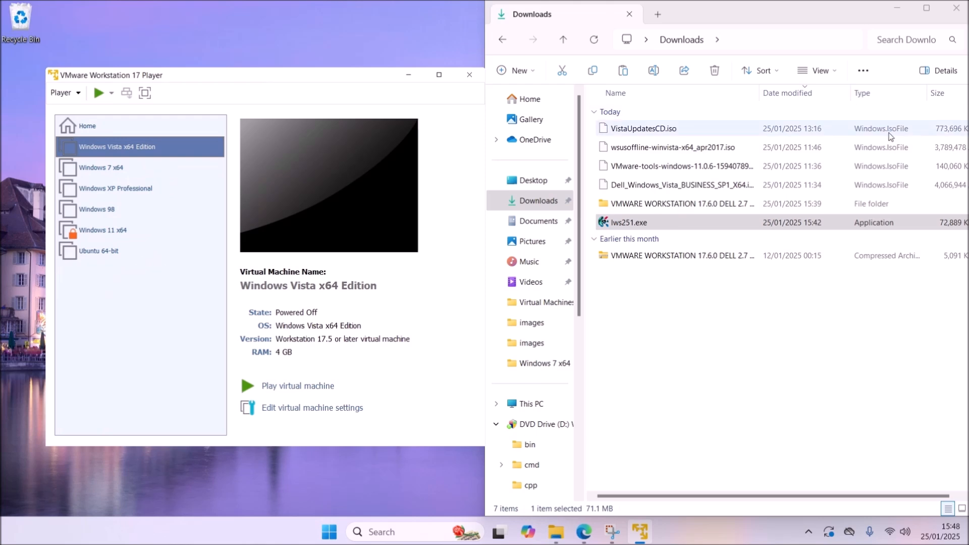
pyautogui.click(956, 8)
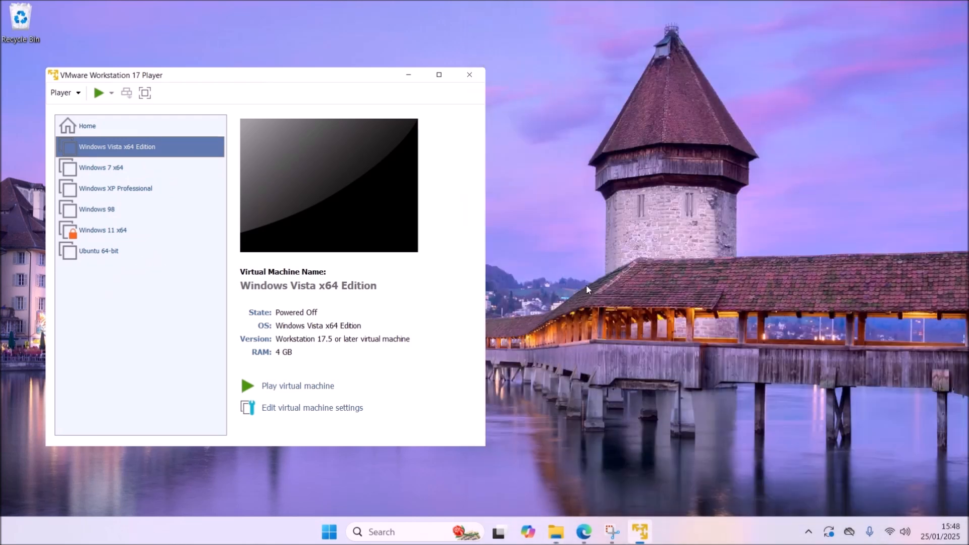
pyautogui.click(319, 408)
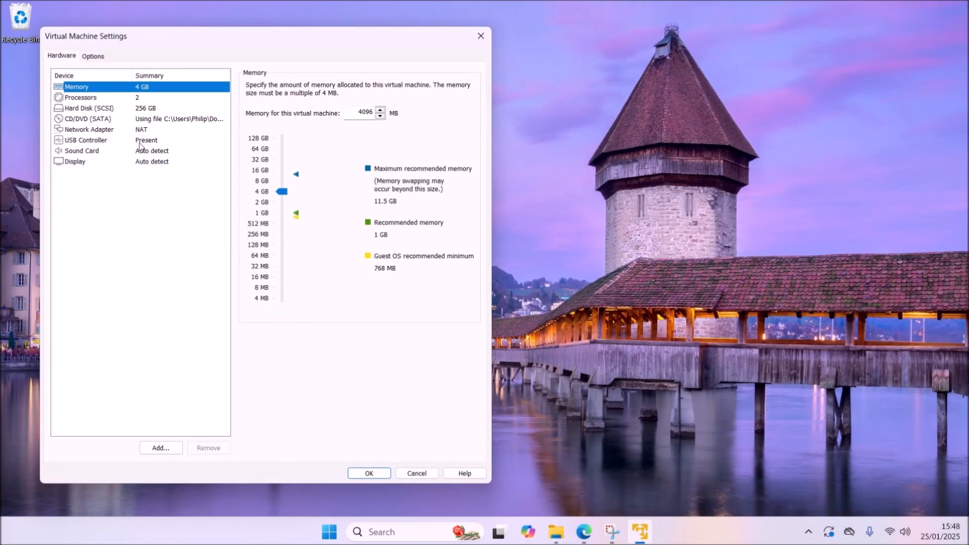
# - Add a serial port to the virtual machine that uses the physical serial port COM3, and save the settings
pyautogui.click(164, 450)
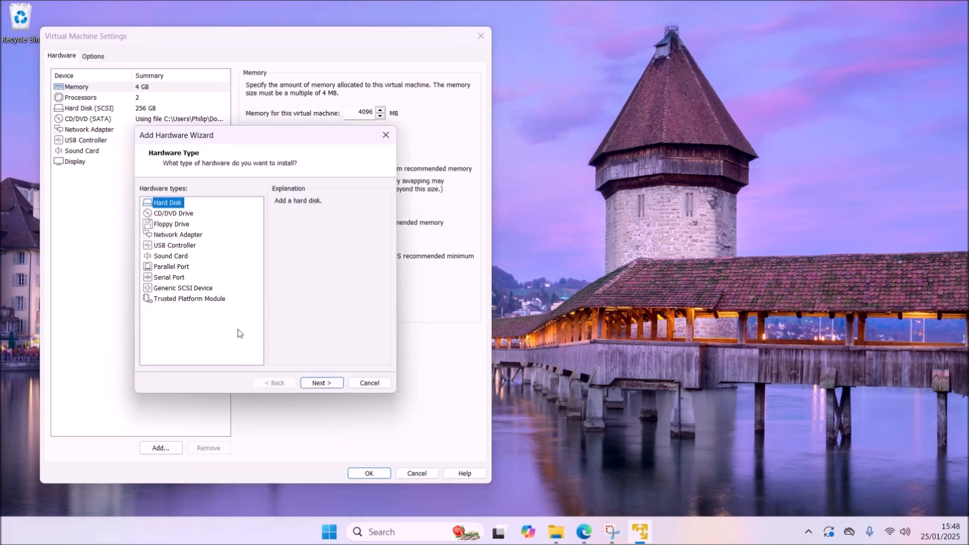
pyautogui.click(175, 279)
pyautogui.click(324, 383)
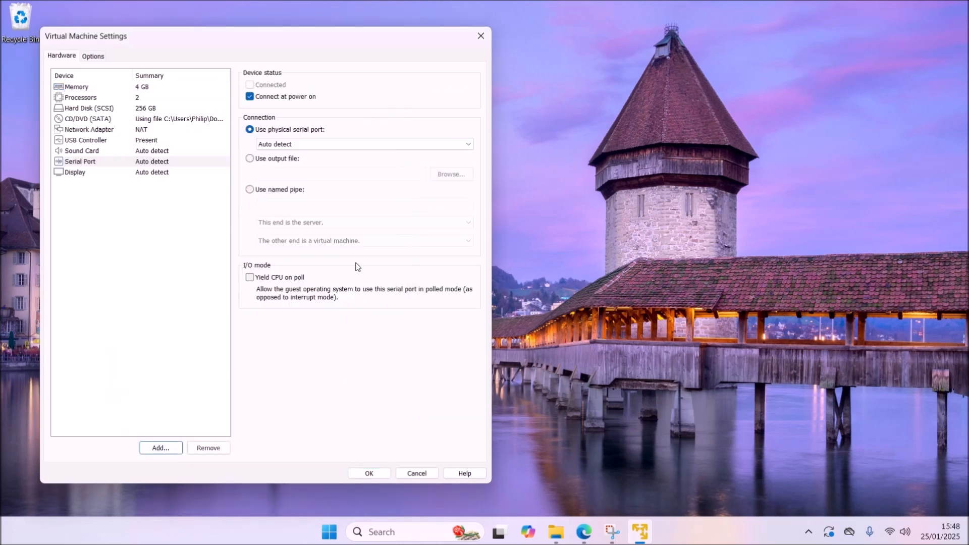
pyautogui.click(353, 147)
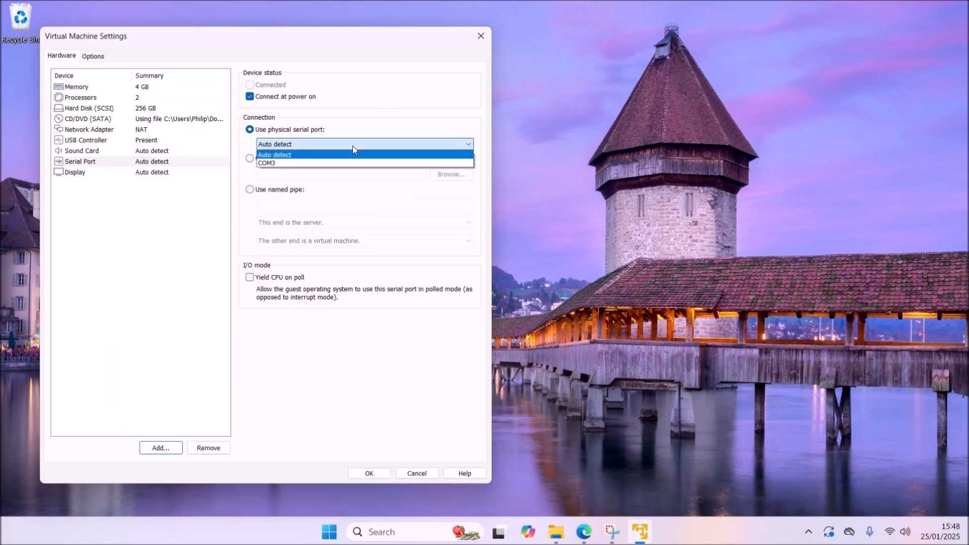
pyautogui.click(381, 163)
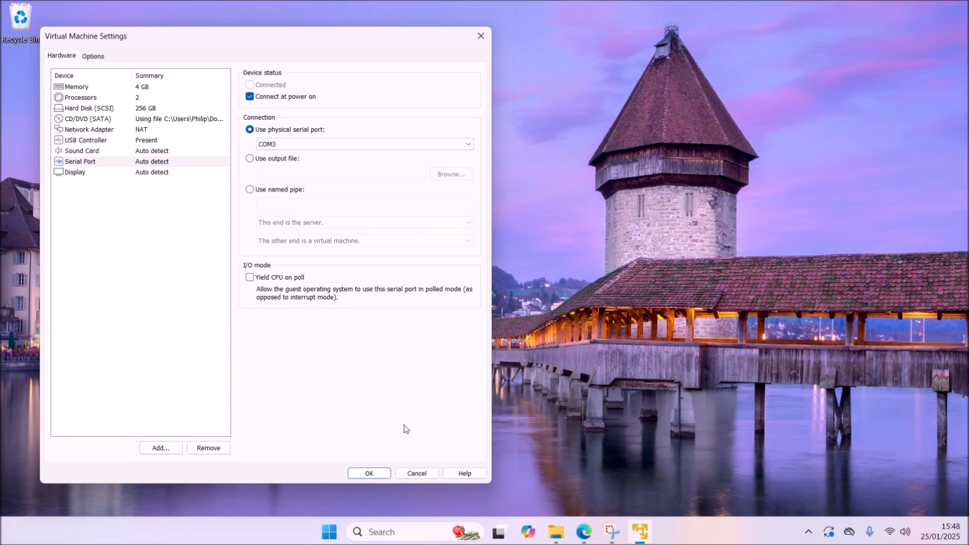
pyautogui.click(365, 475)
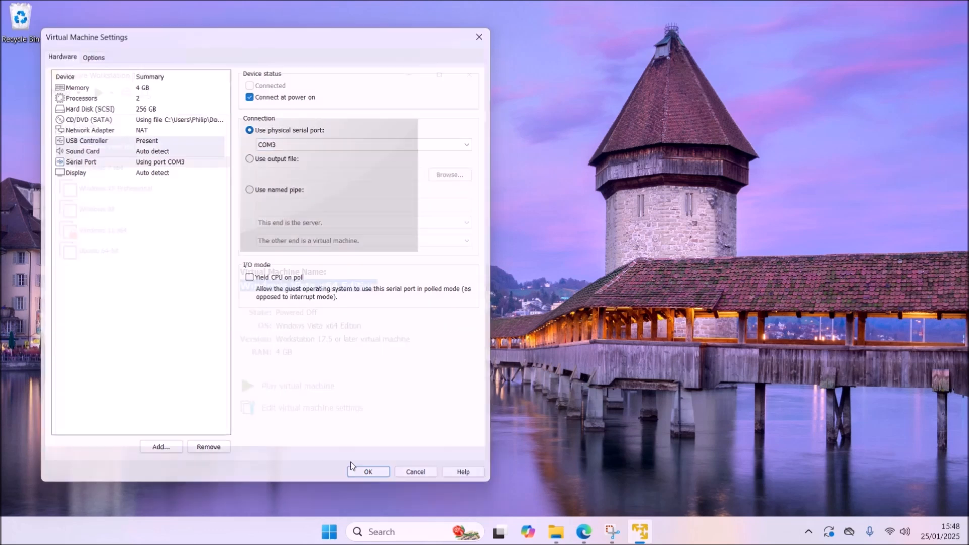
# - Power on the Windows Vista guest and open its Device Manager from the computer's system properties, allowing the permission request
pyautogui.click(314, 388)
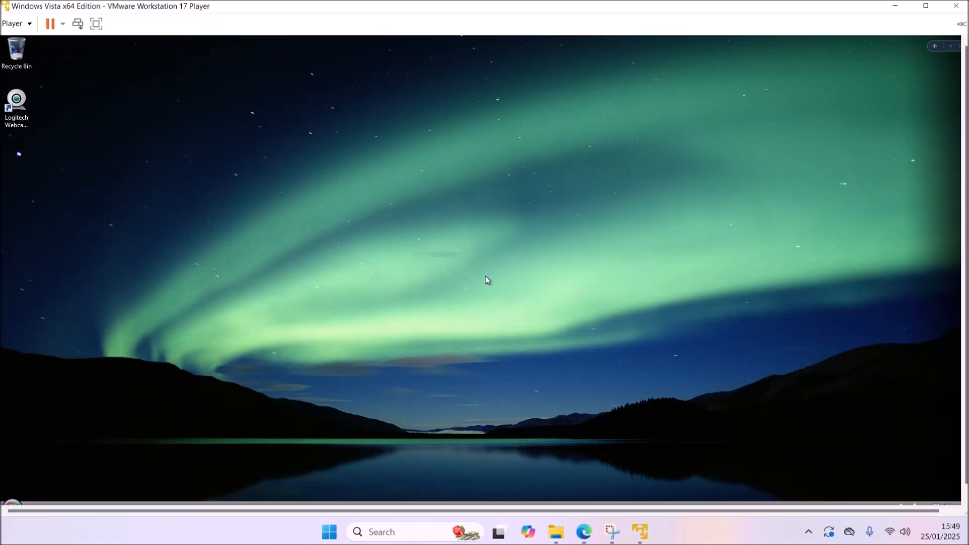
pyautogui.click(190, 101)
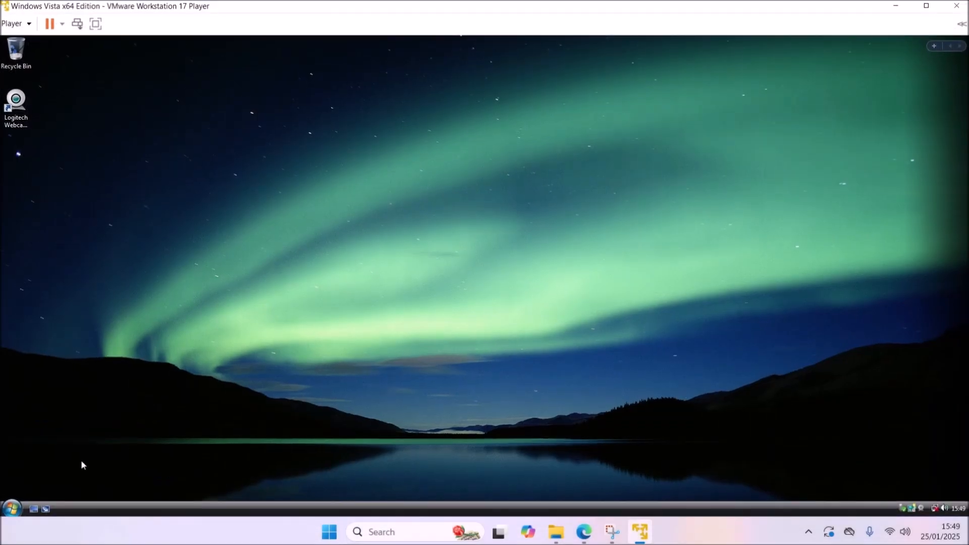
pyautogui.click(11, 510)
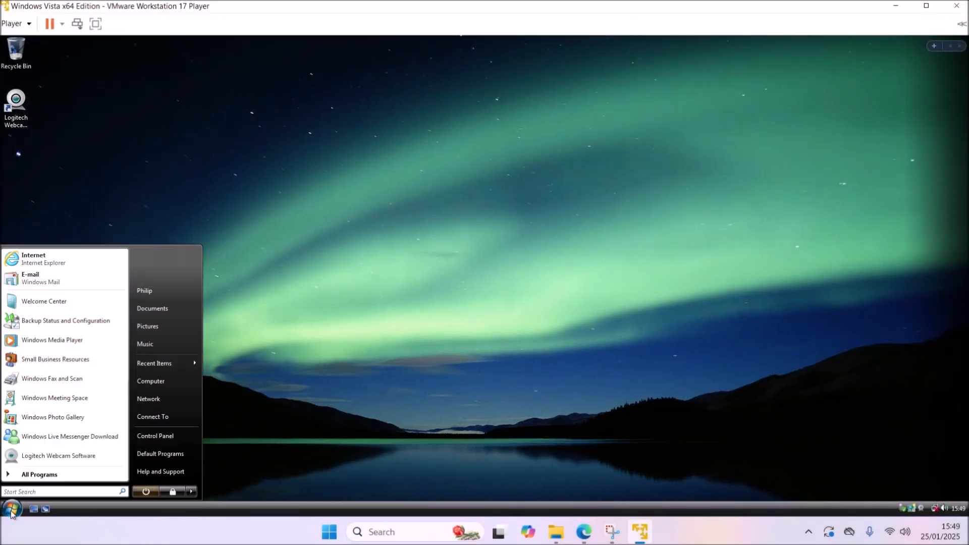
pyautogui.rightClick(171, 377)
pyautogui.click(229, 473)
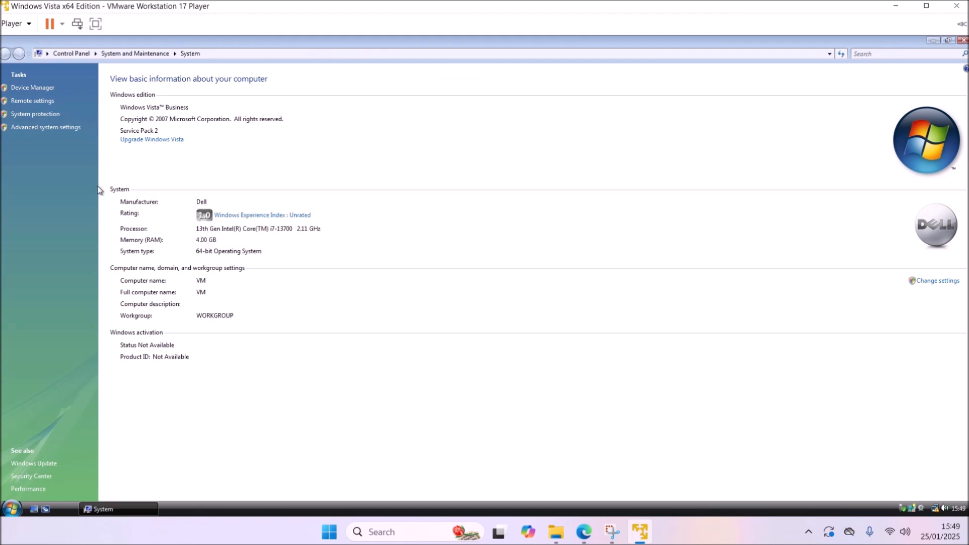
pyautogui.click(46, 90)
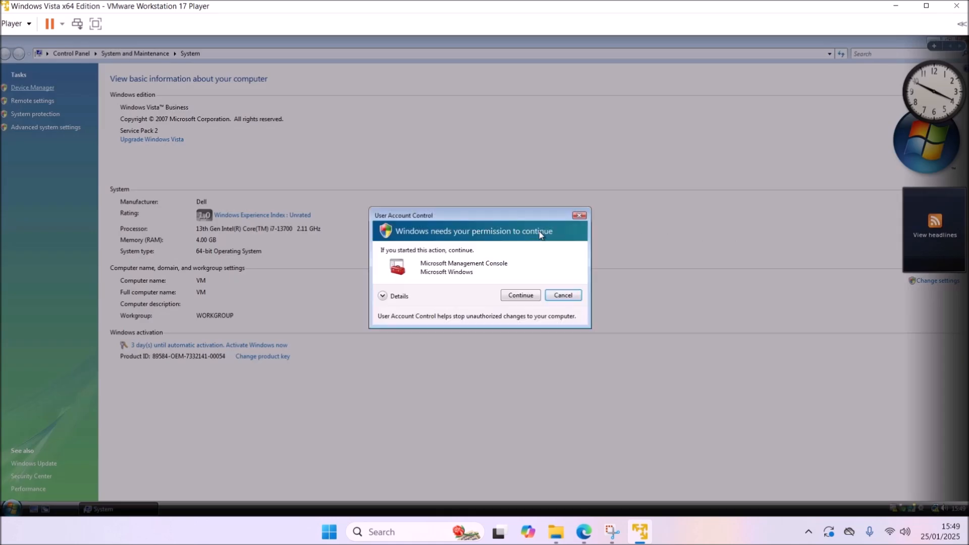
pyautogui.click(528, 295)
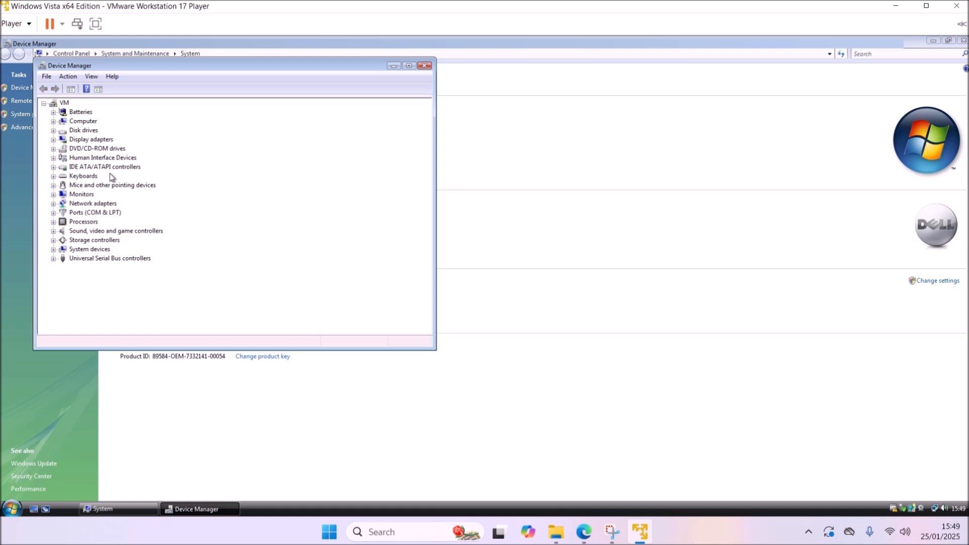
# - Examine the port settings and advanced settings of the guest's Communications Port (COM1), and close the guest's Device Manager
pyautogui.click(53, 214)
pyautogui.click(14, 187)
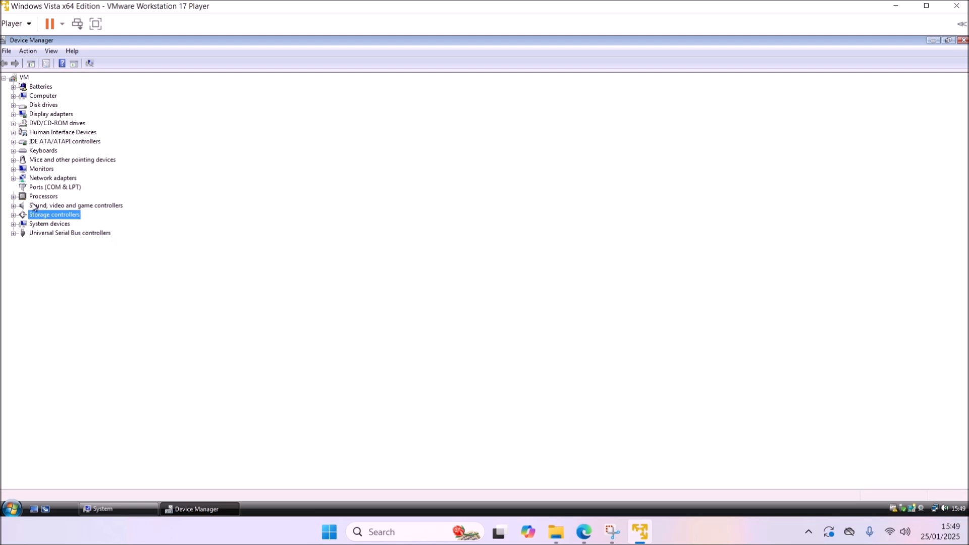
pyautogui.click(13, 188)
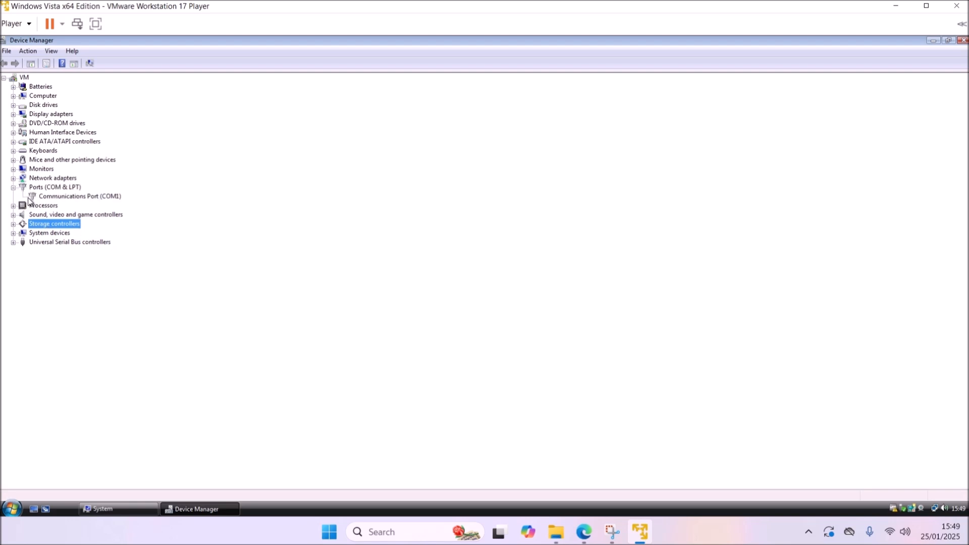
pyautogui.click(107, 197)
pyautogui.rightClick(108, 197)
pyautogui.click(151, 254)
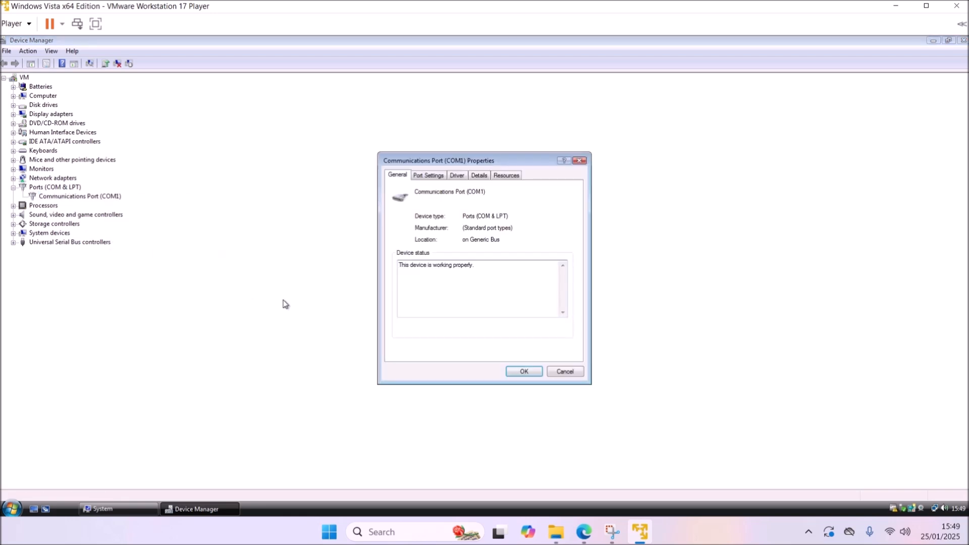
pyautogui.click(436, 177)
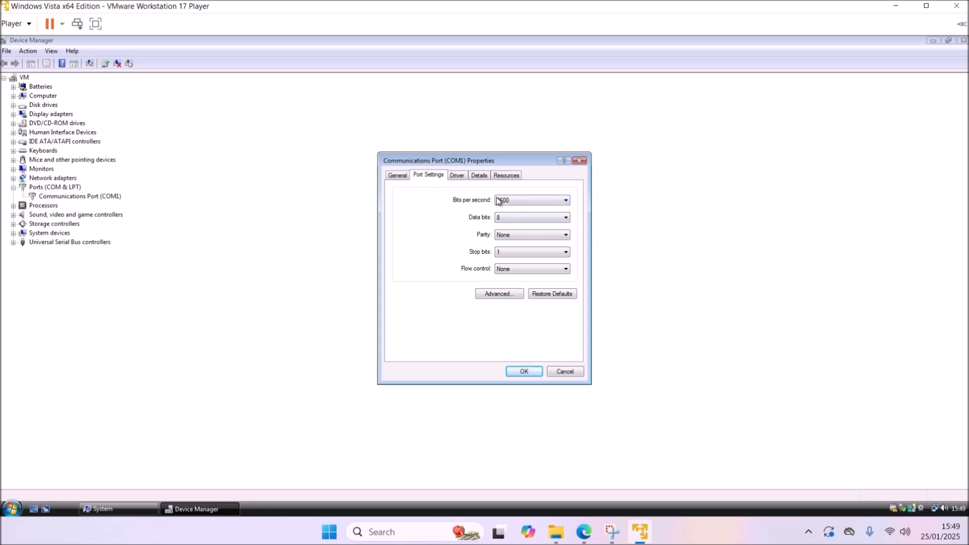
pyautogui.click(509, 295)
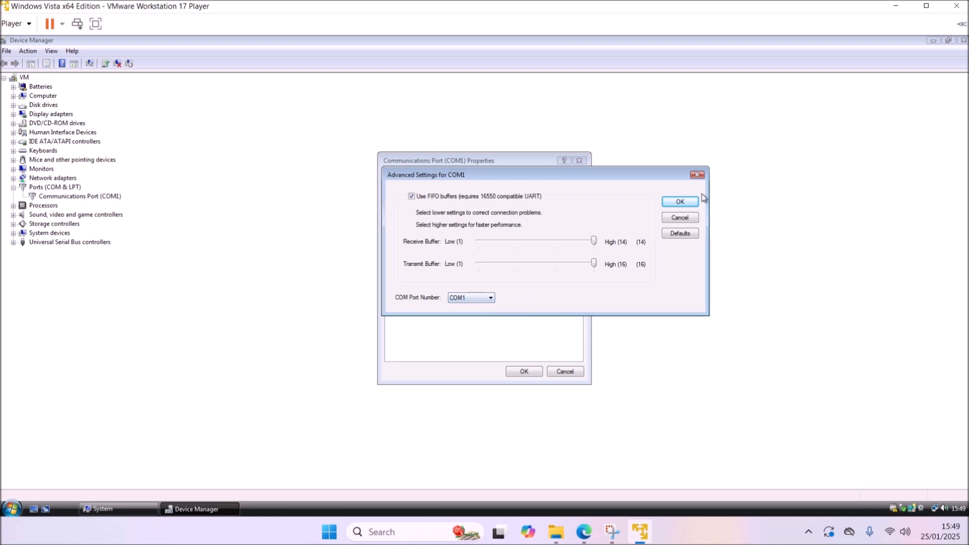
pyautogui.click(680, 201)
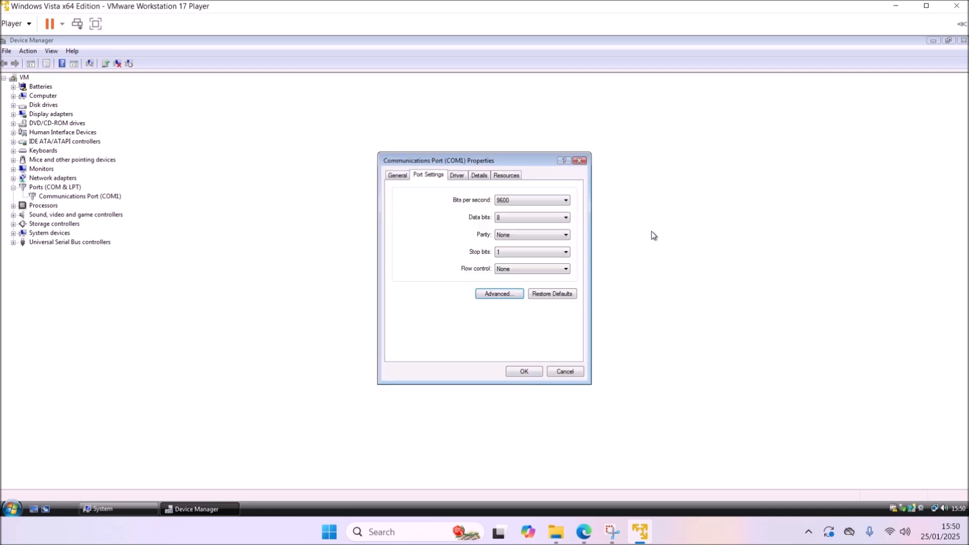
pyautogui.click(524, 371)
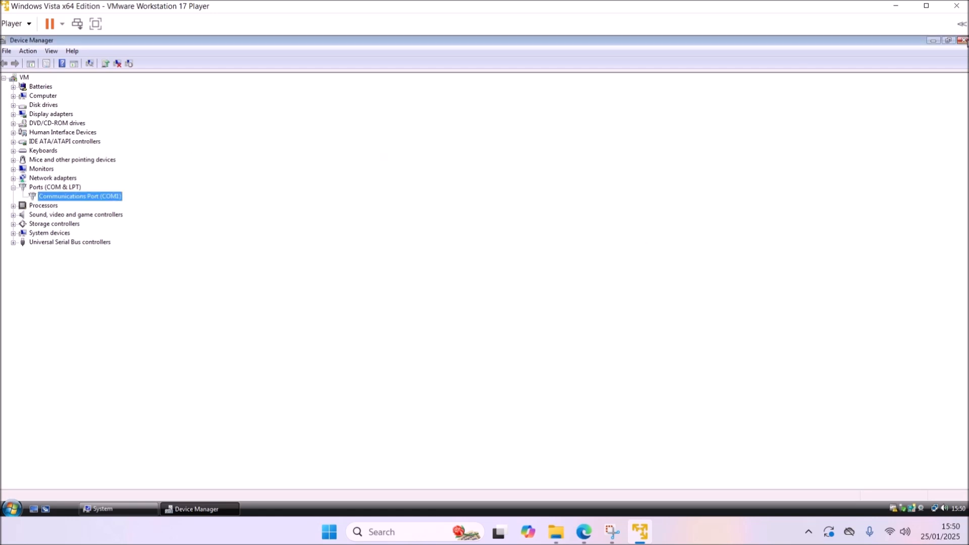
pyautogui.click(963, 40)
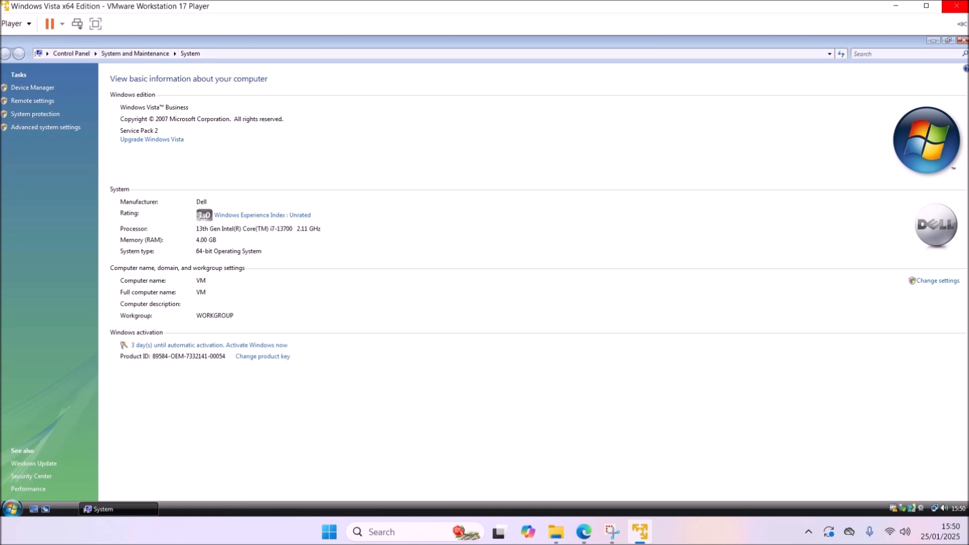